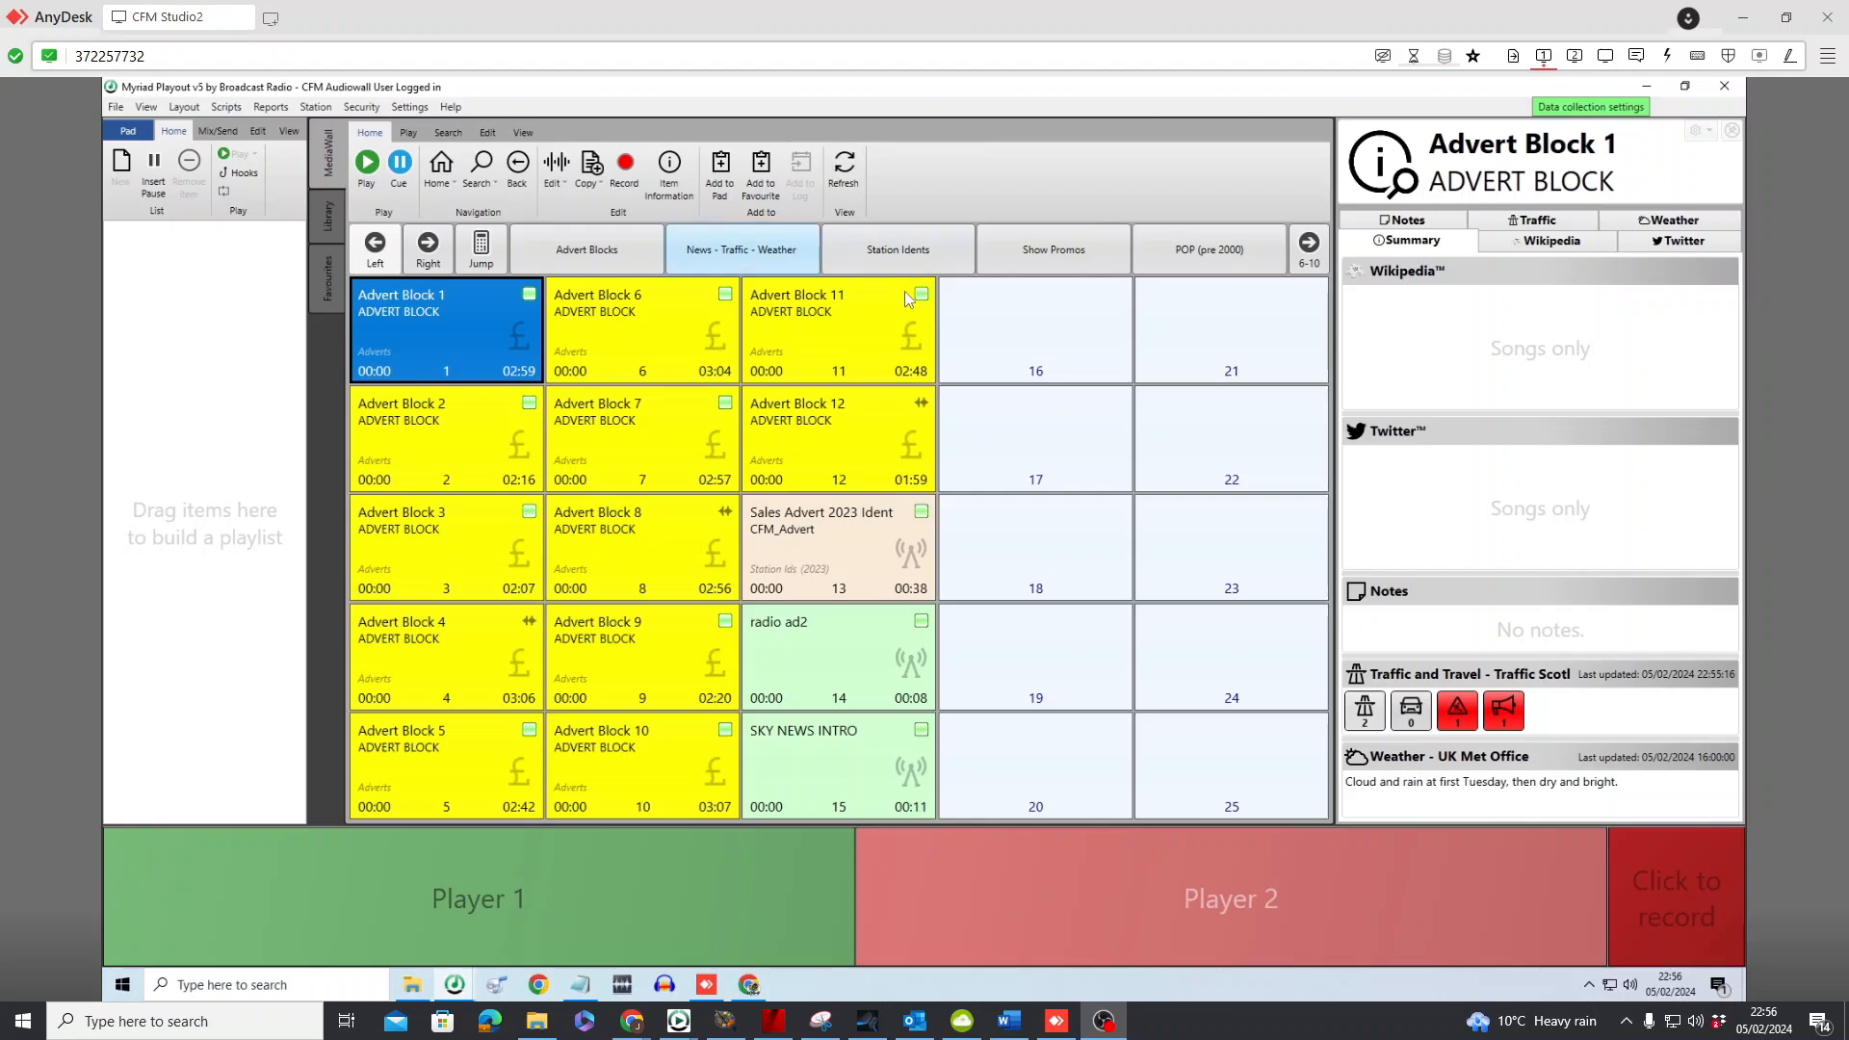
# Try the Default with Pad Layout and return to the Myriad Lite (Single Screen) with Pad layout
pyautogui.click(185, 109)
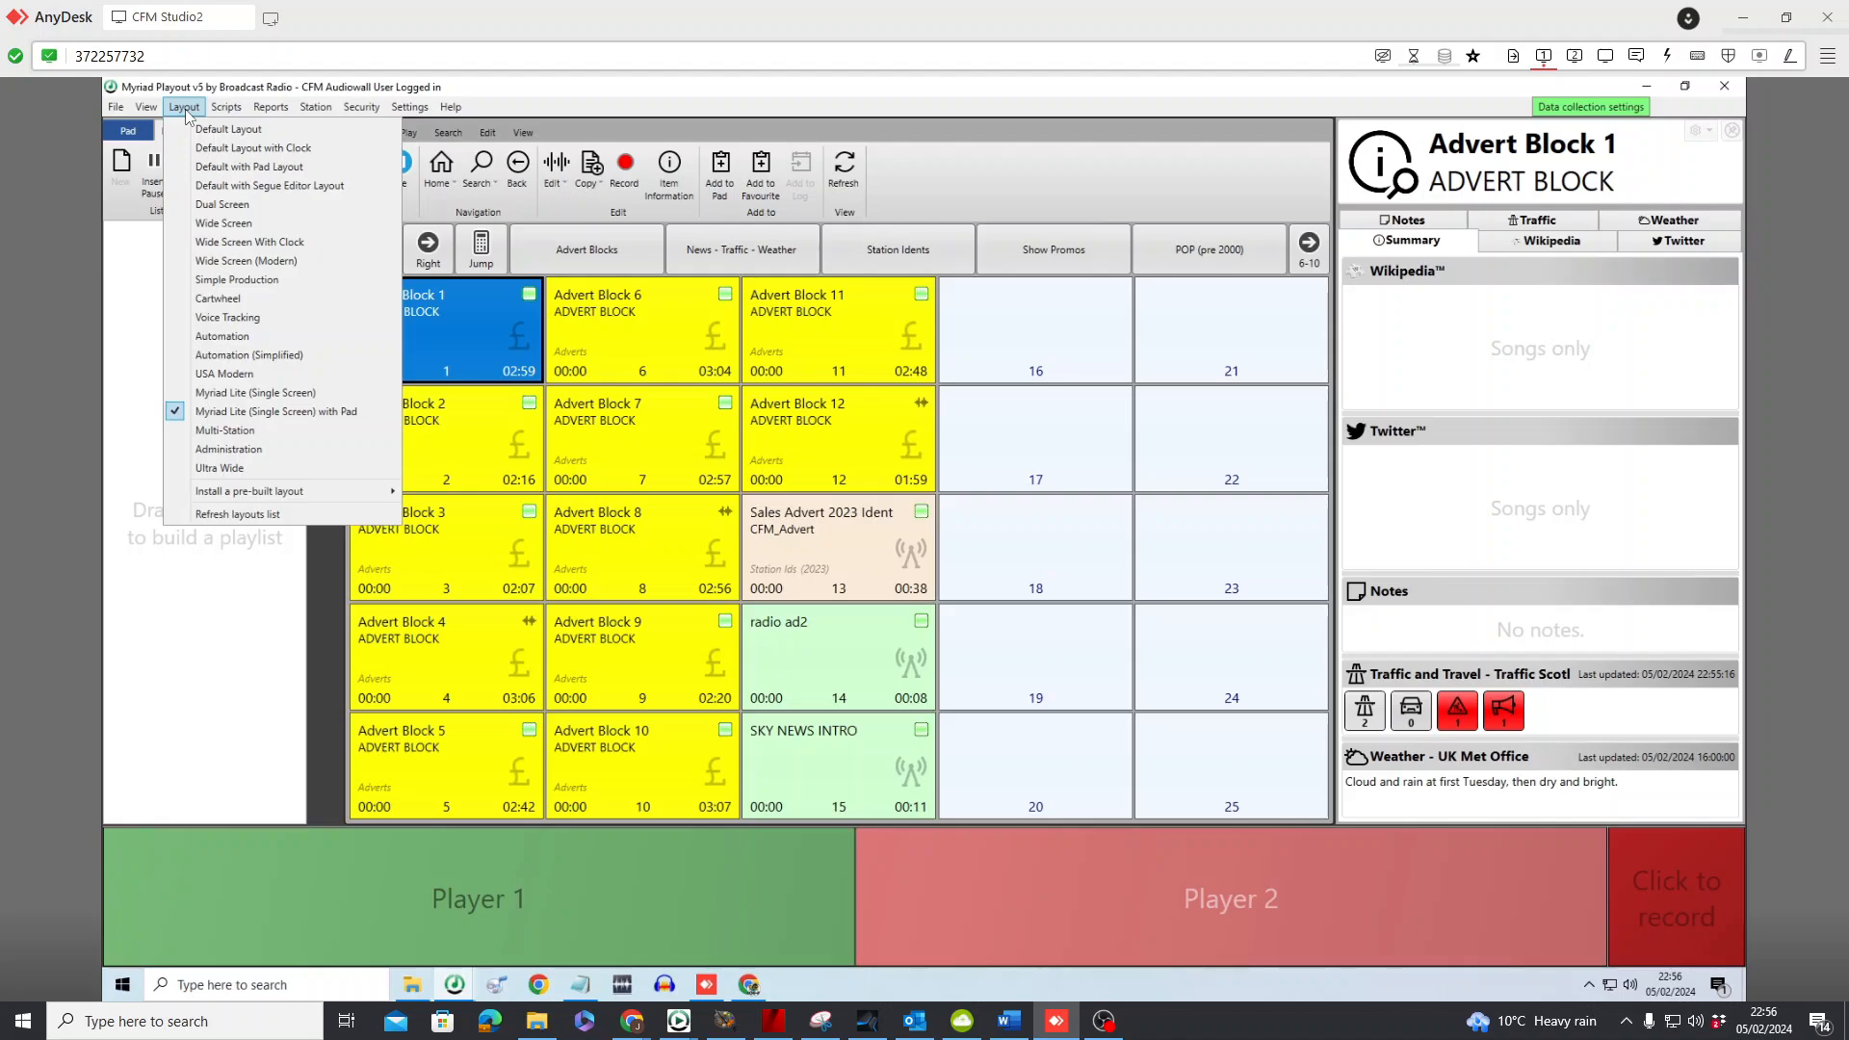
pyautogui.click(273, 421)
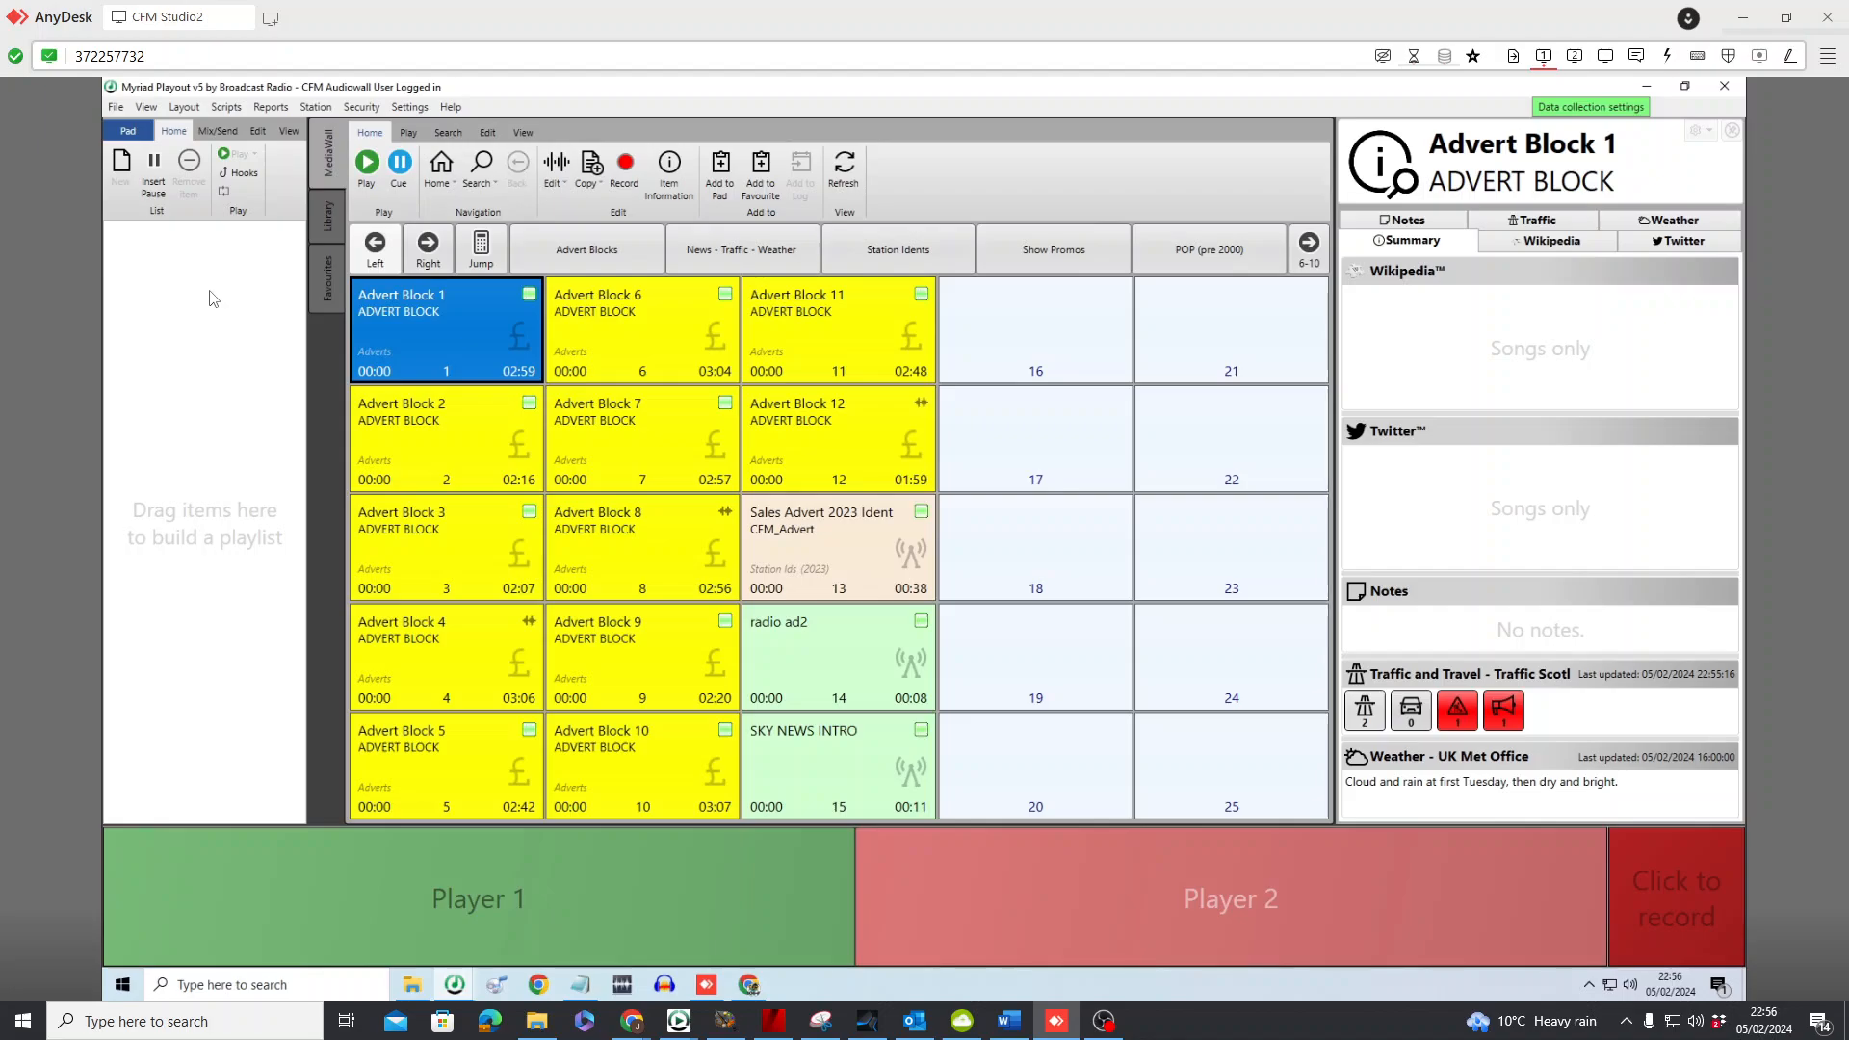
pyautogui.click(185, 109)
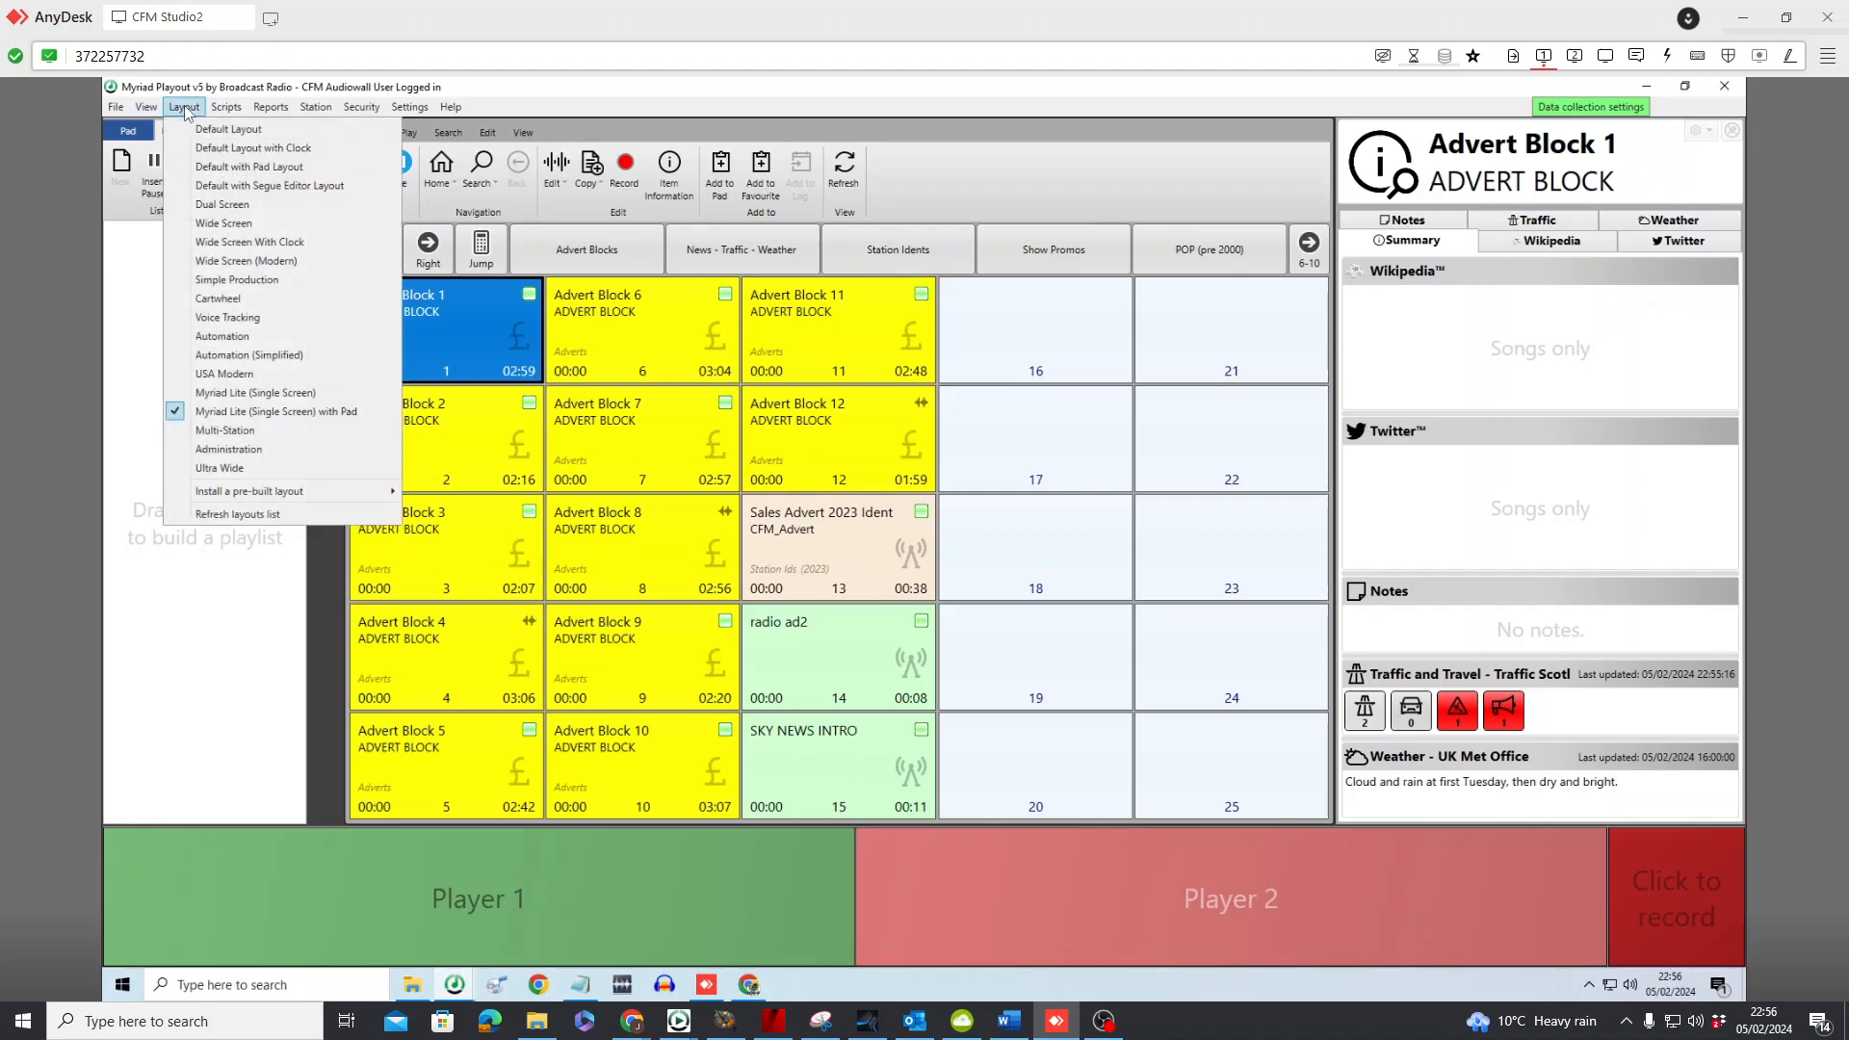
pyautogui.click(256, 169)
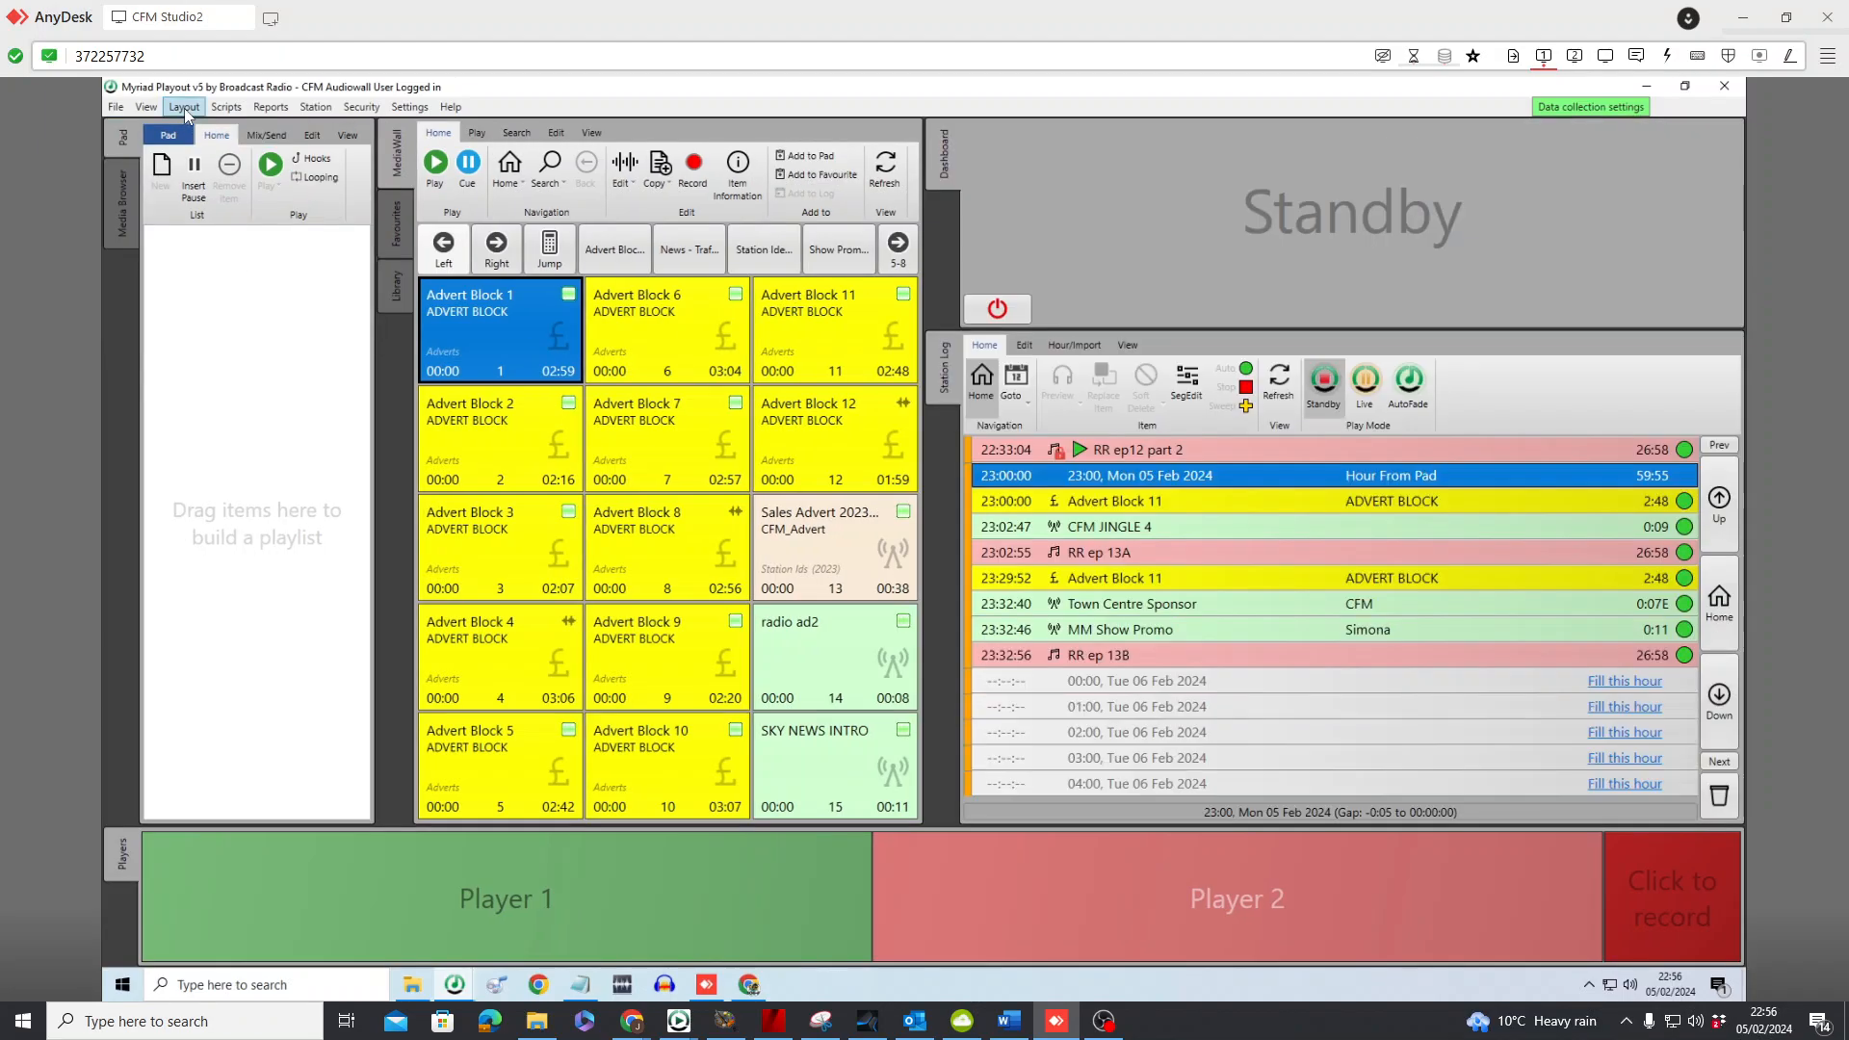
pyautogui.click(184, 108)
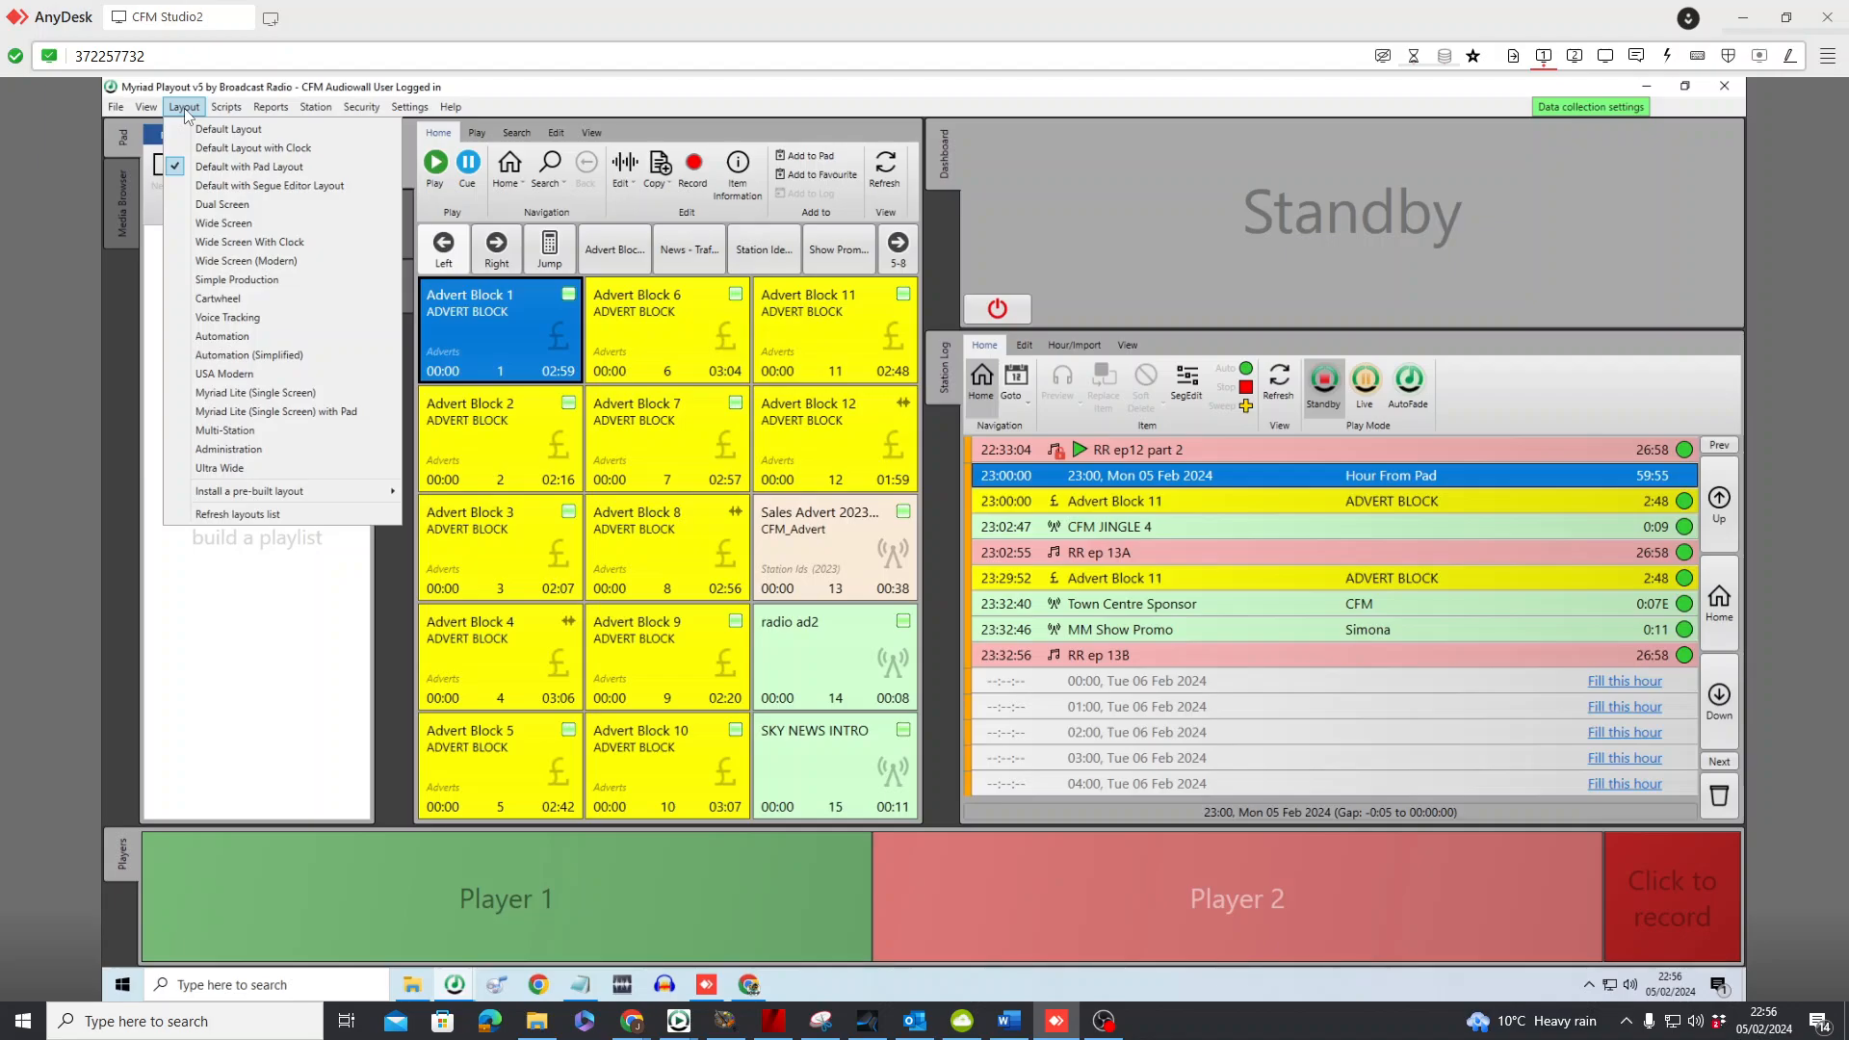
pyautogui.click(291, 413)
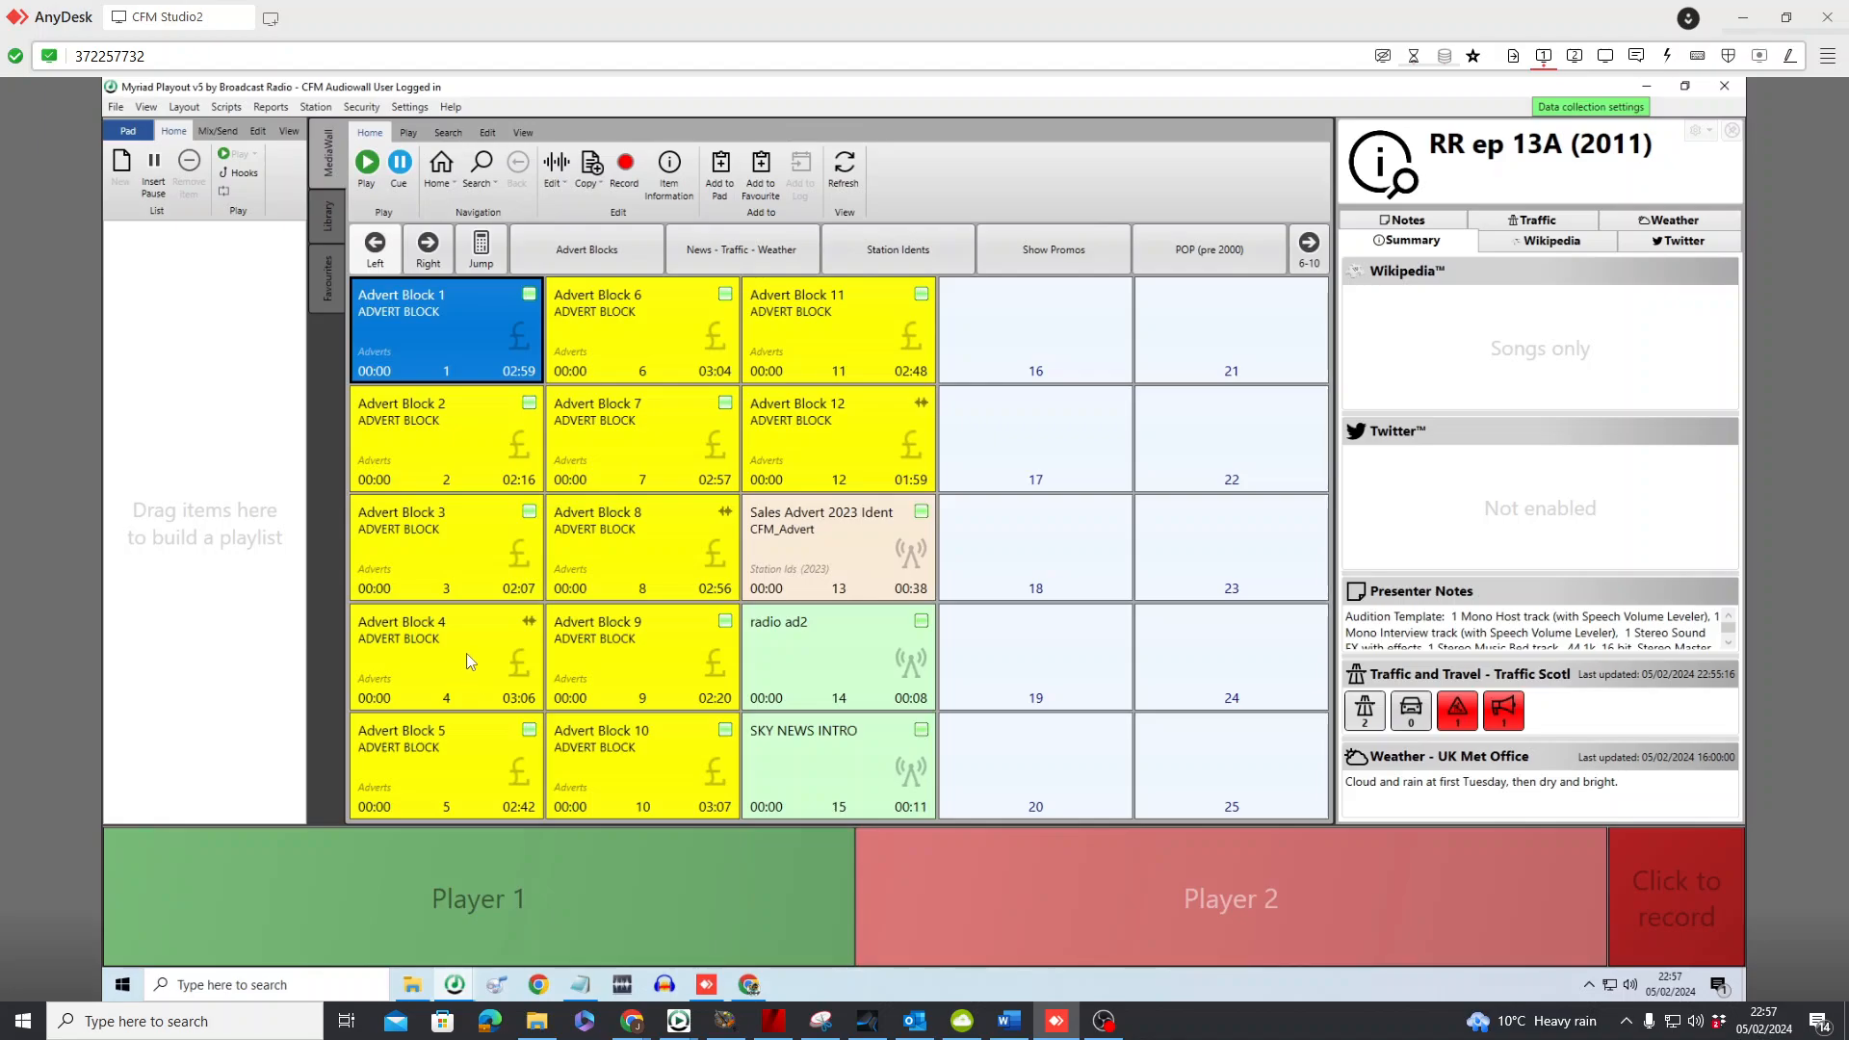
# Add Advert Block 4 to the empty Pad playlist twice
pyautogui.moveTo(466, 653); pyautogui.dragTo(297, 683)
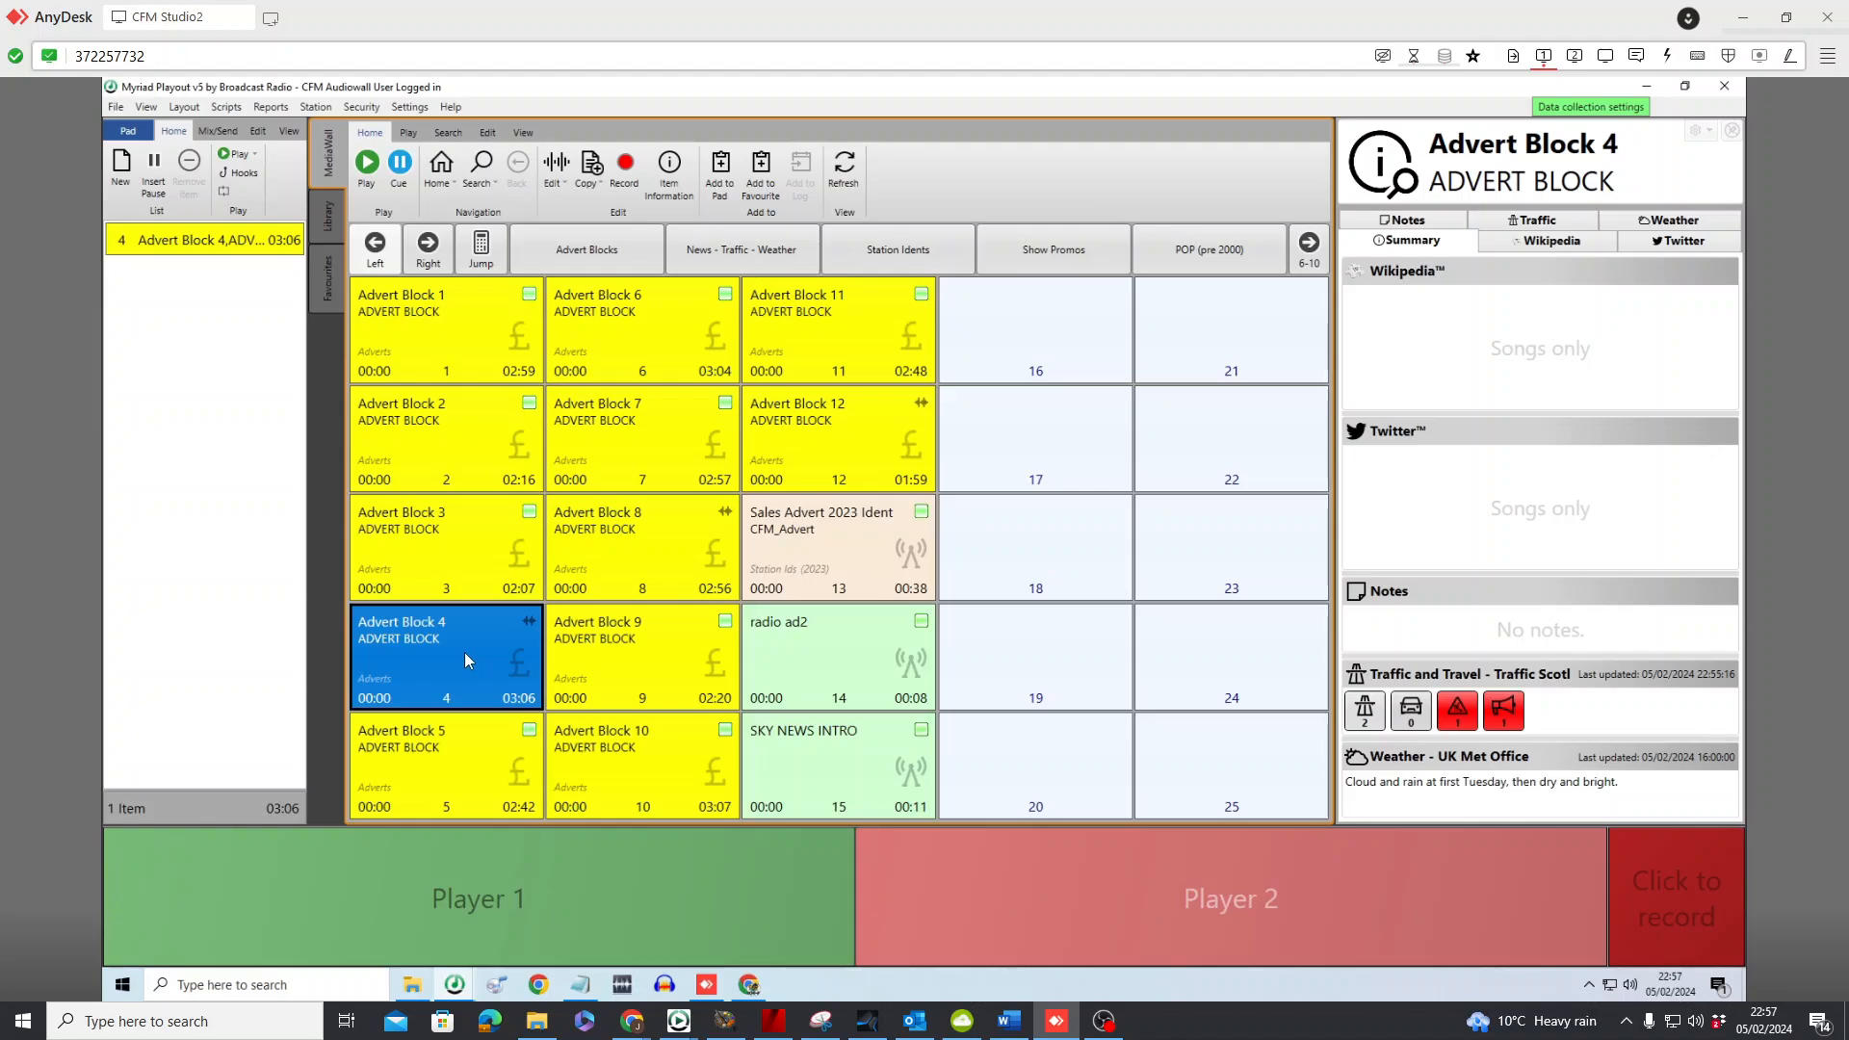
pyautogui.moveTo(458, 655); pyautogui.dragTo(225, 620)
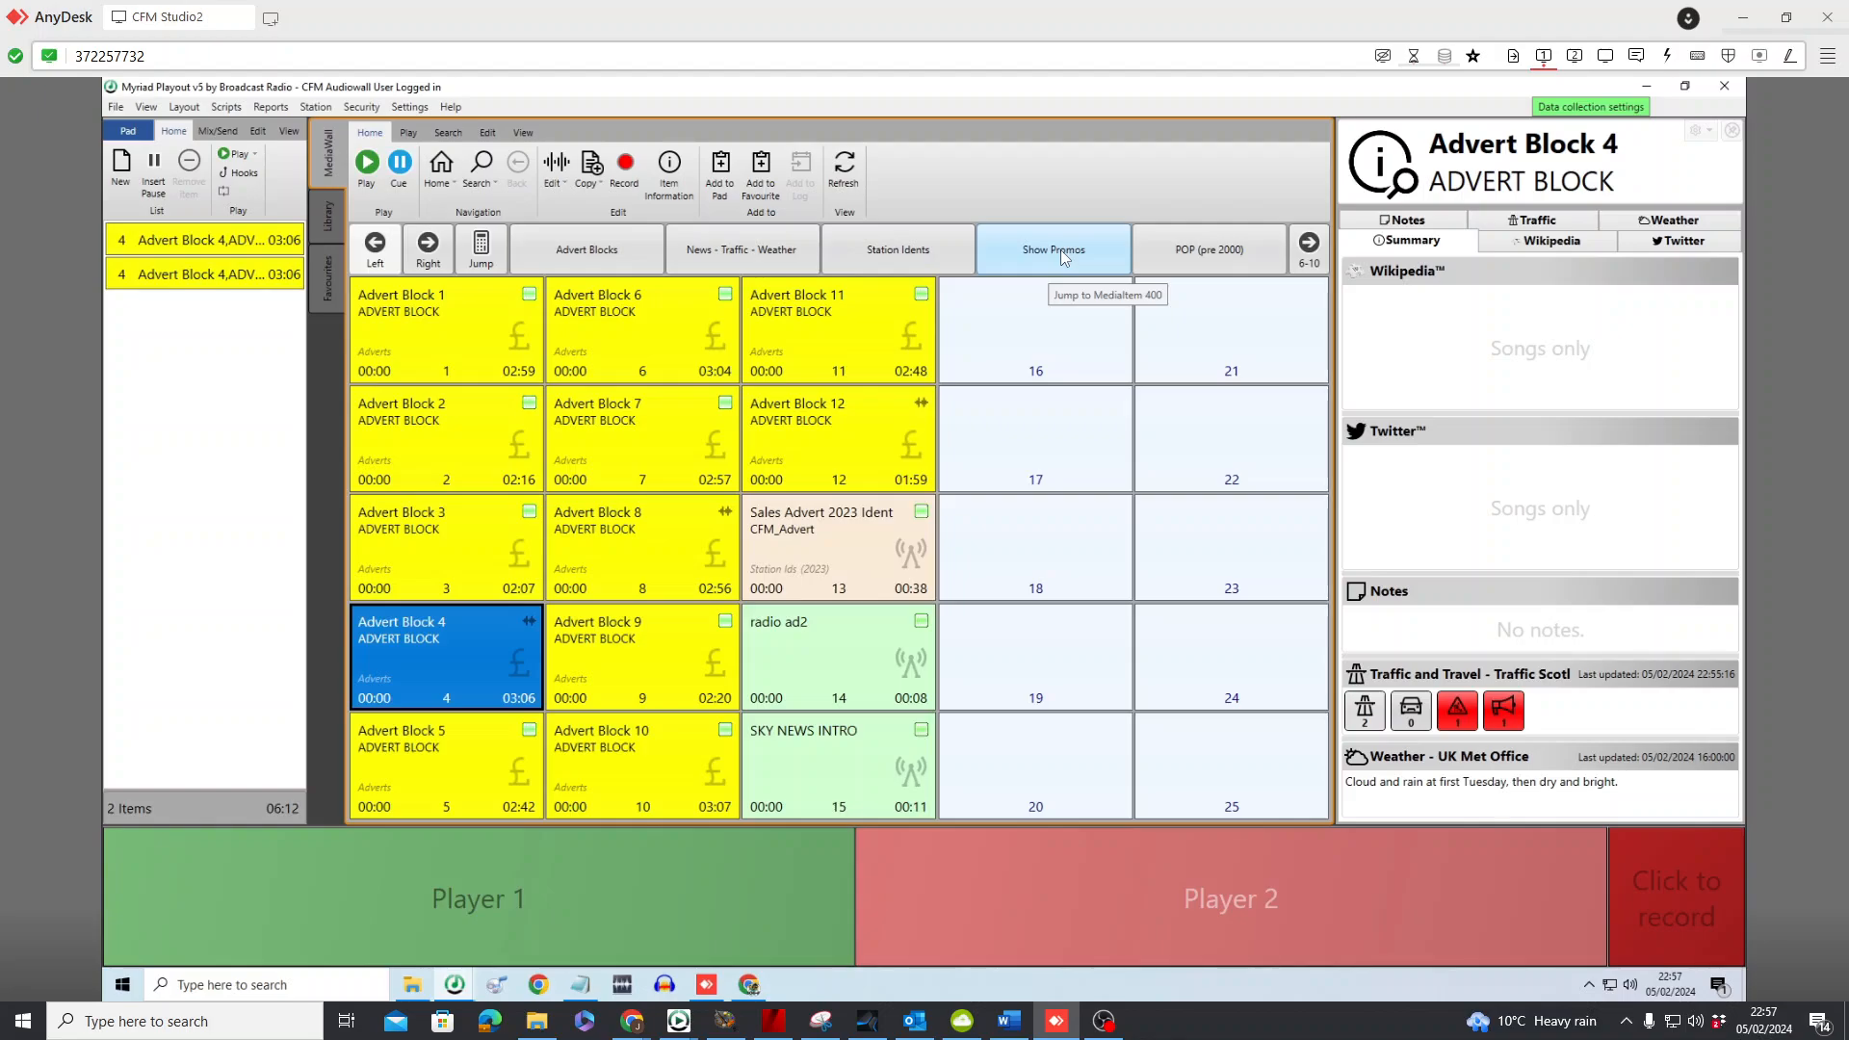
# Add Funk Soul Brother, Empire State Of Mind, Ecuador, Chris Rea's Fool and Sand In My Shoes from POP (pre 2000) between the two advert blocks
pyautogui.click(1219, 249)
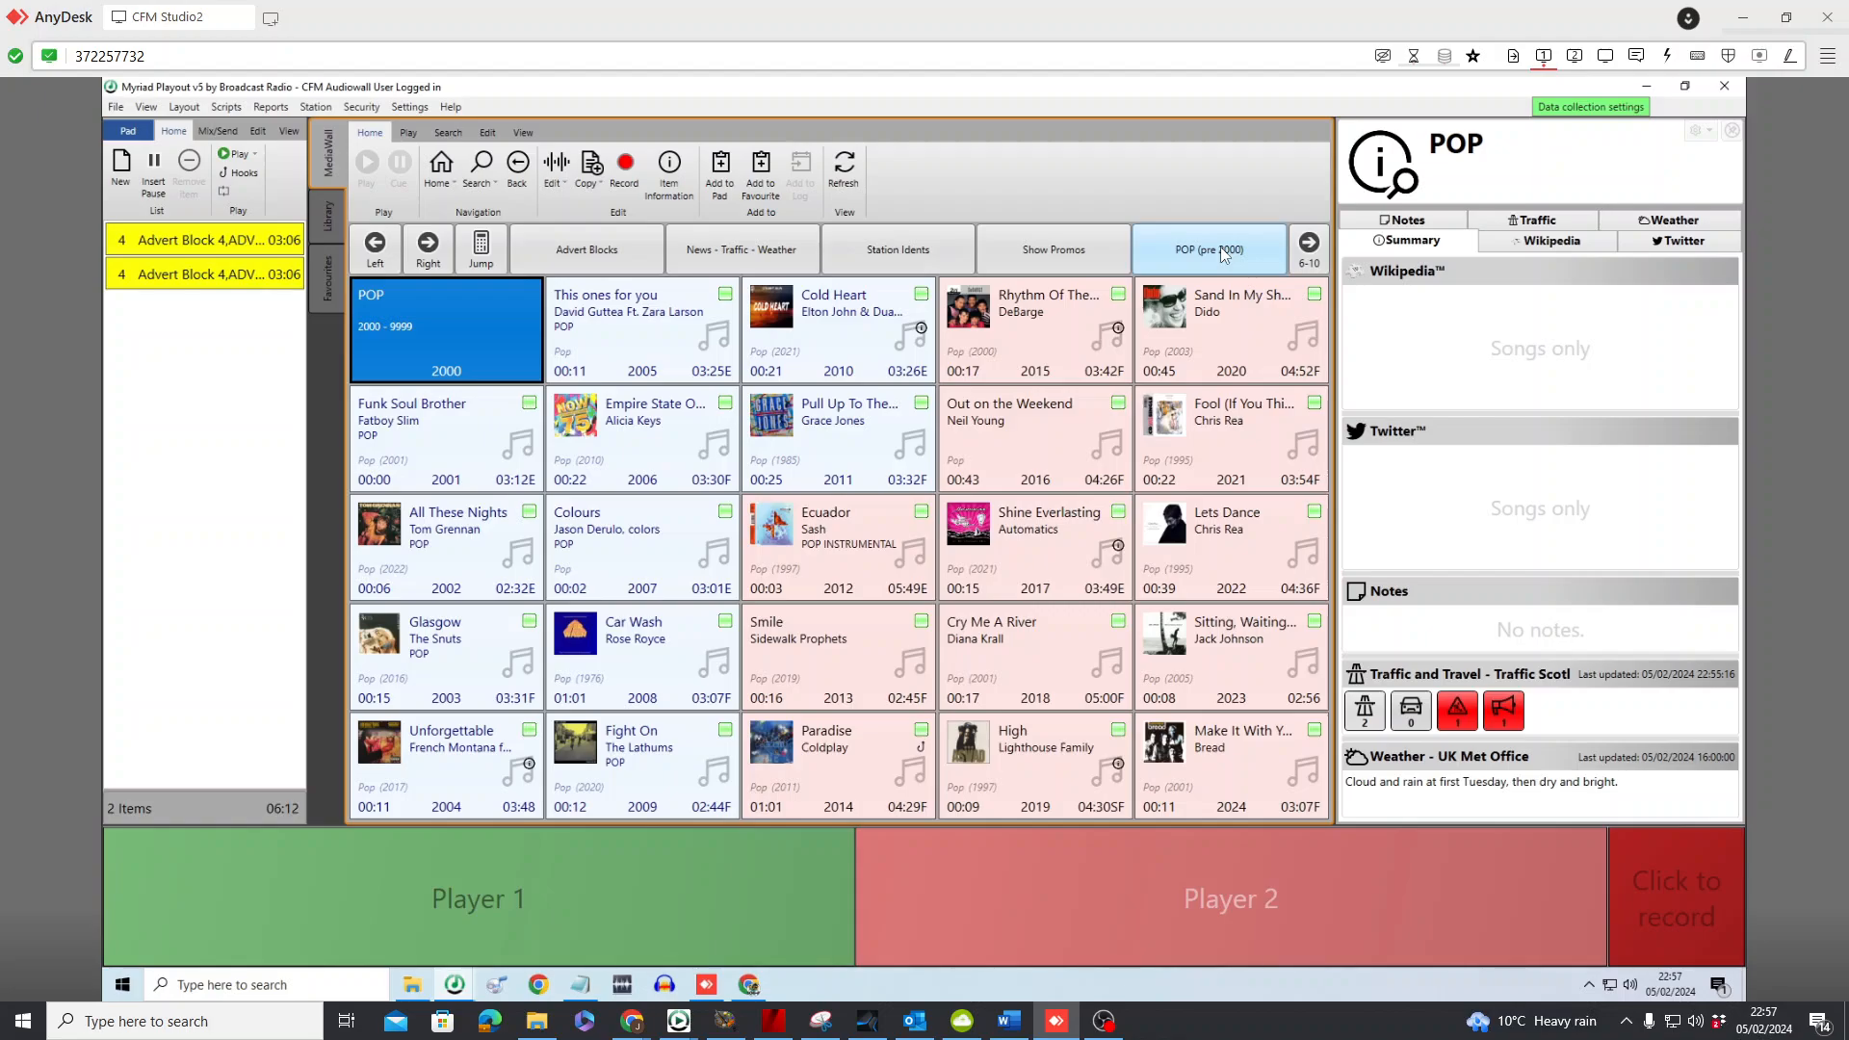
pyautogui.click(1308, 246)
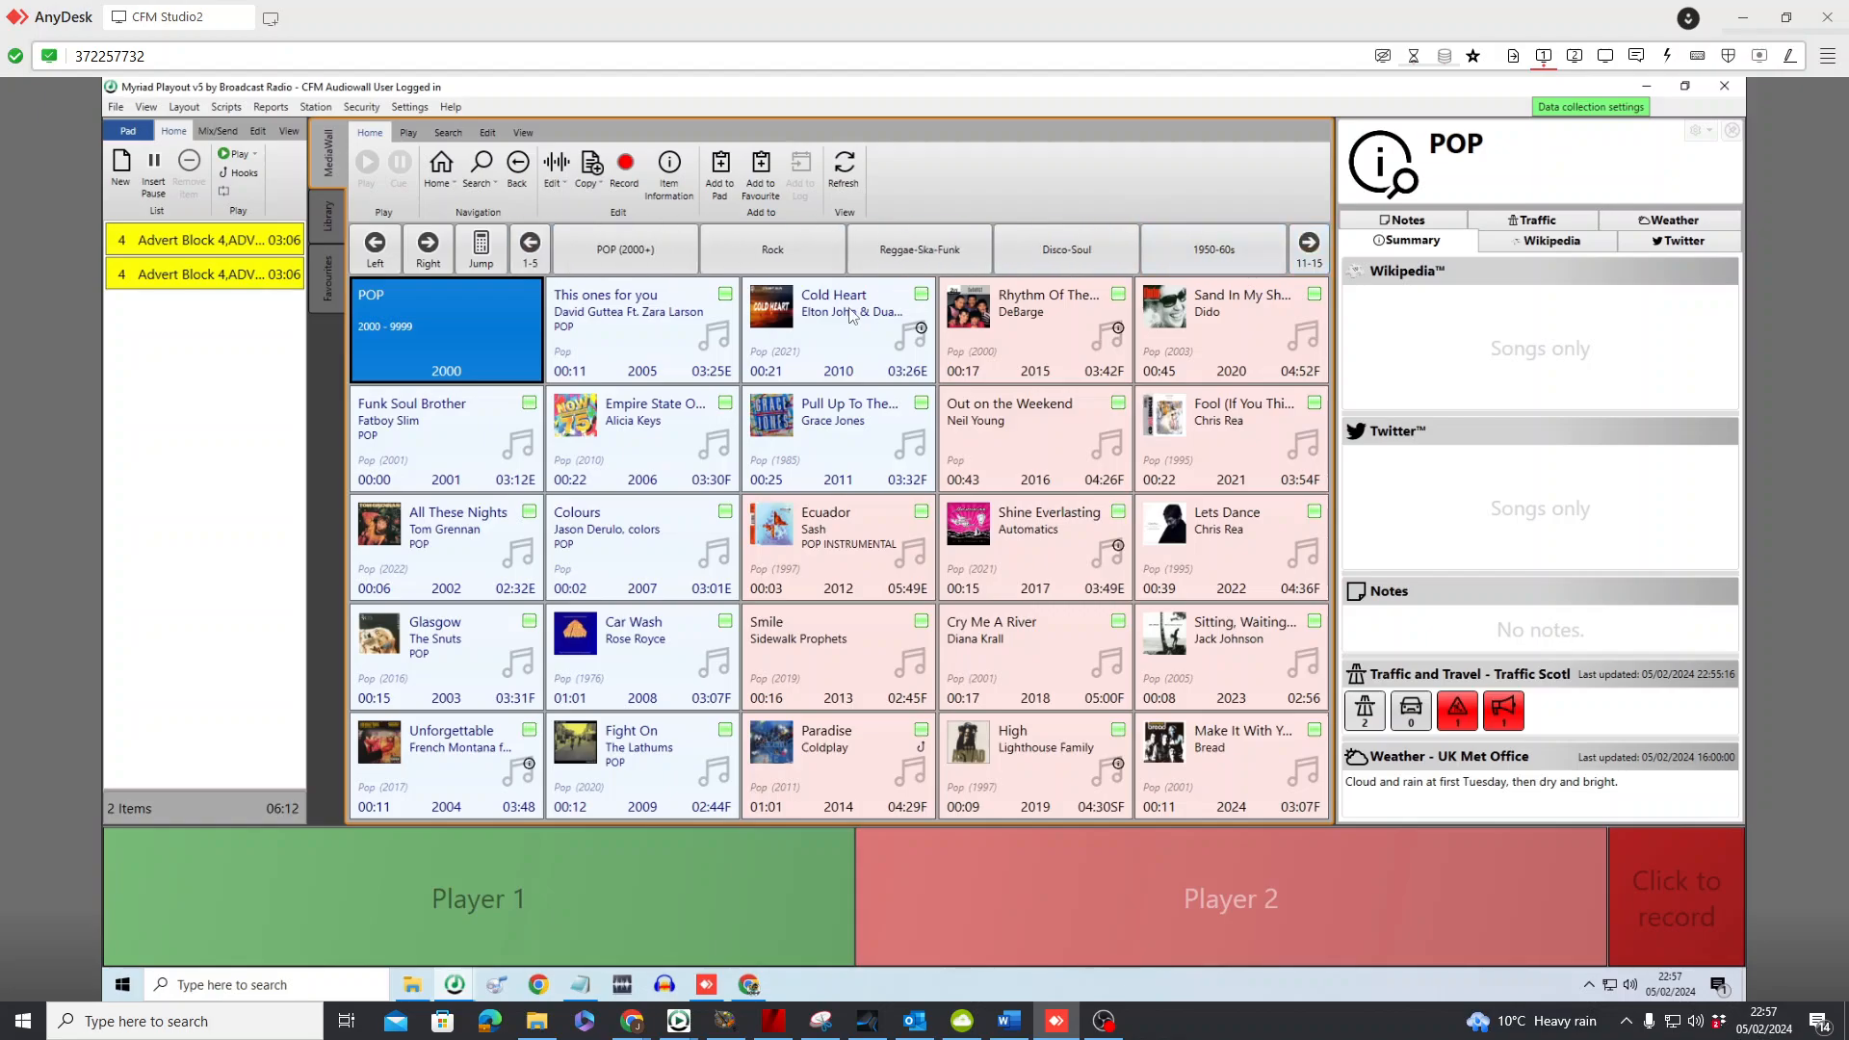
pyautogui.click(528, 259)
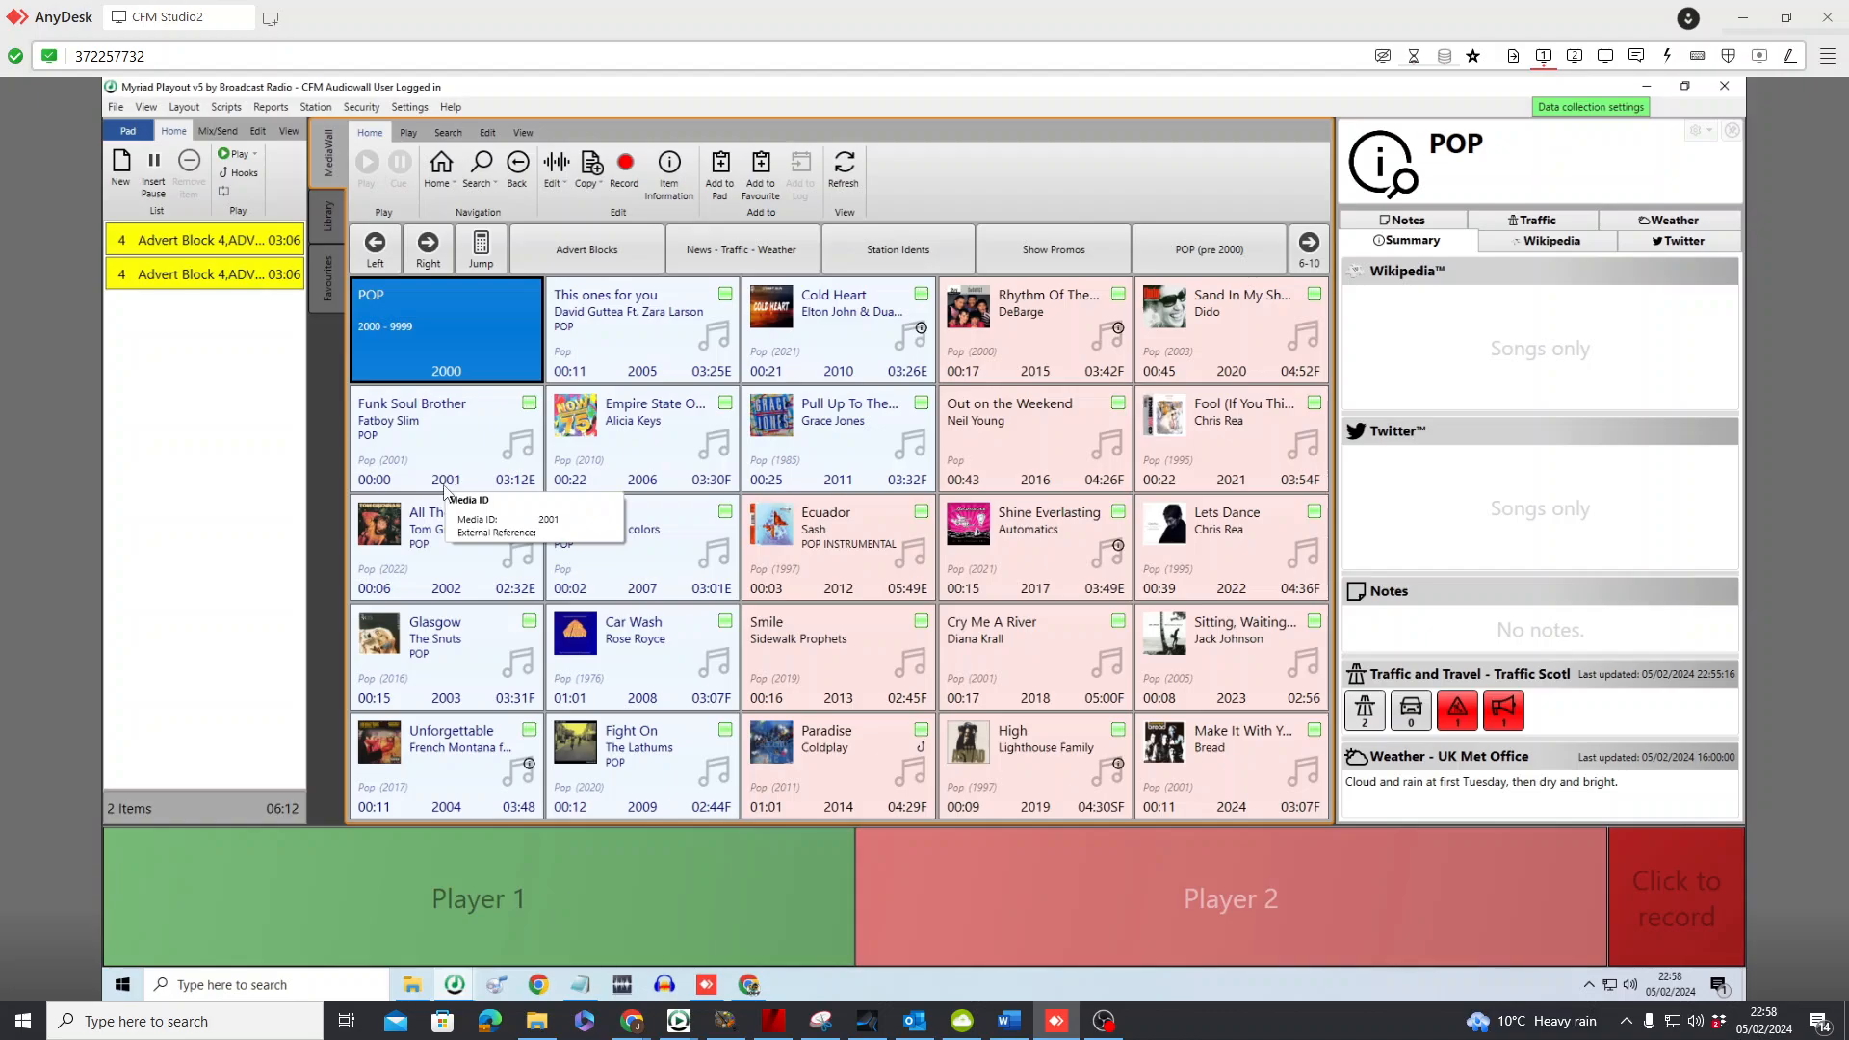
pyautogui.moveTo(446, 446); pyautogui.dragTo(246, 260)
pyautogui.moveTo(647, 451); pyautogui.dragTo(292, 310)
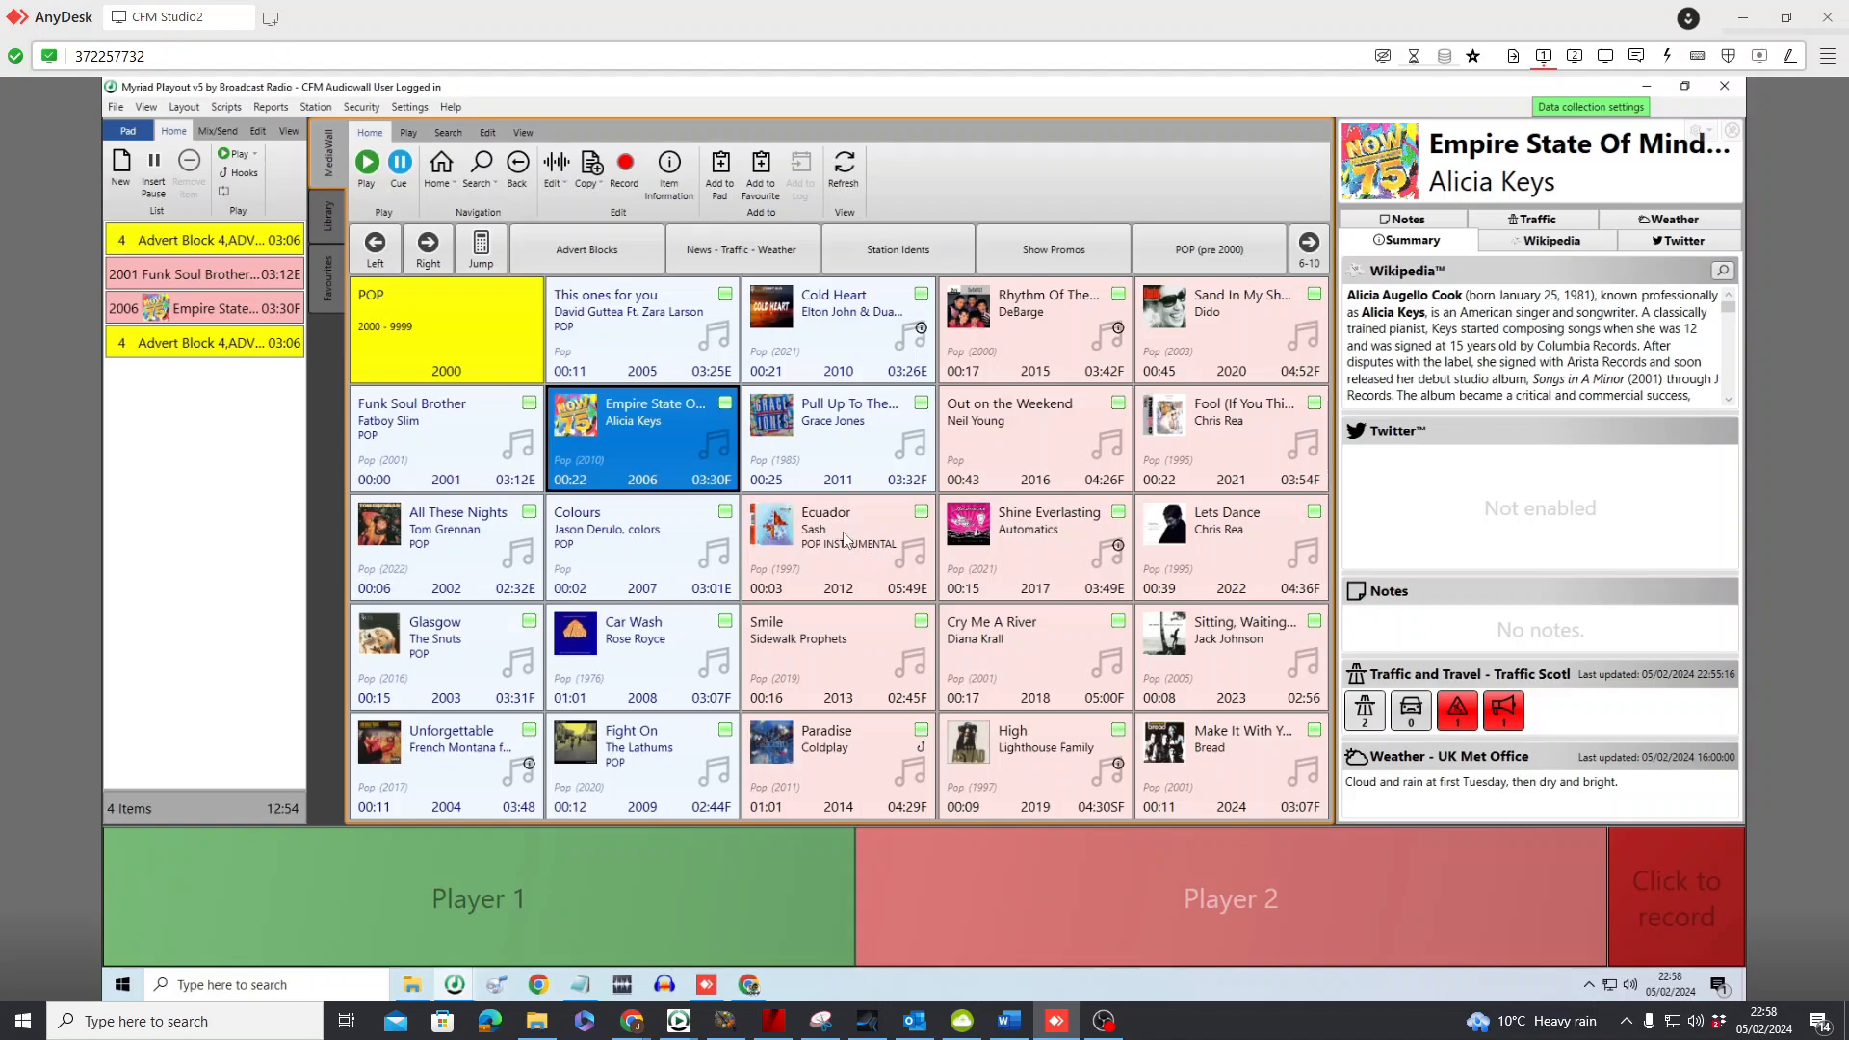
pyautogui.moveTo(852, 544); pyautogui.dragTo(295, 343)
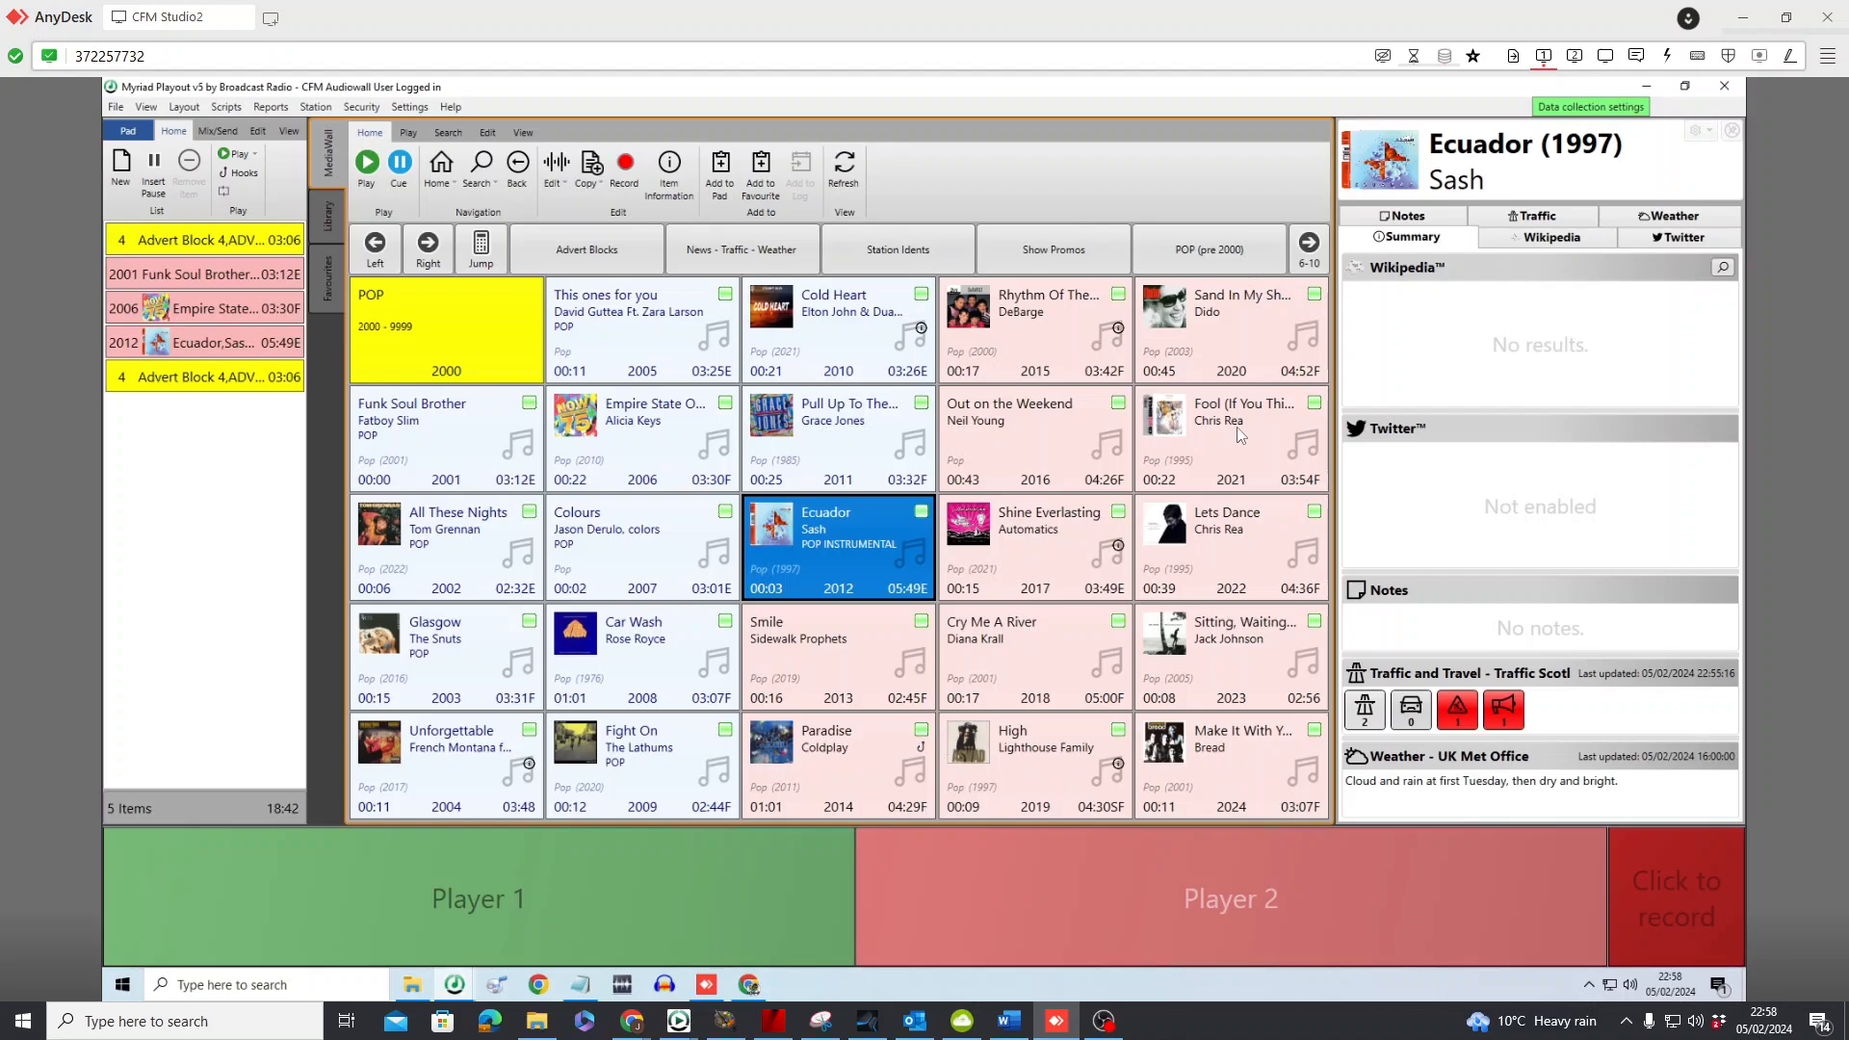
pyautogui.moveTo(1199, 445); pyautogui.dragTo(192, 377)
pyautogui.moveTo(1223, 328); pyautogui.dragTo(229, 406)
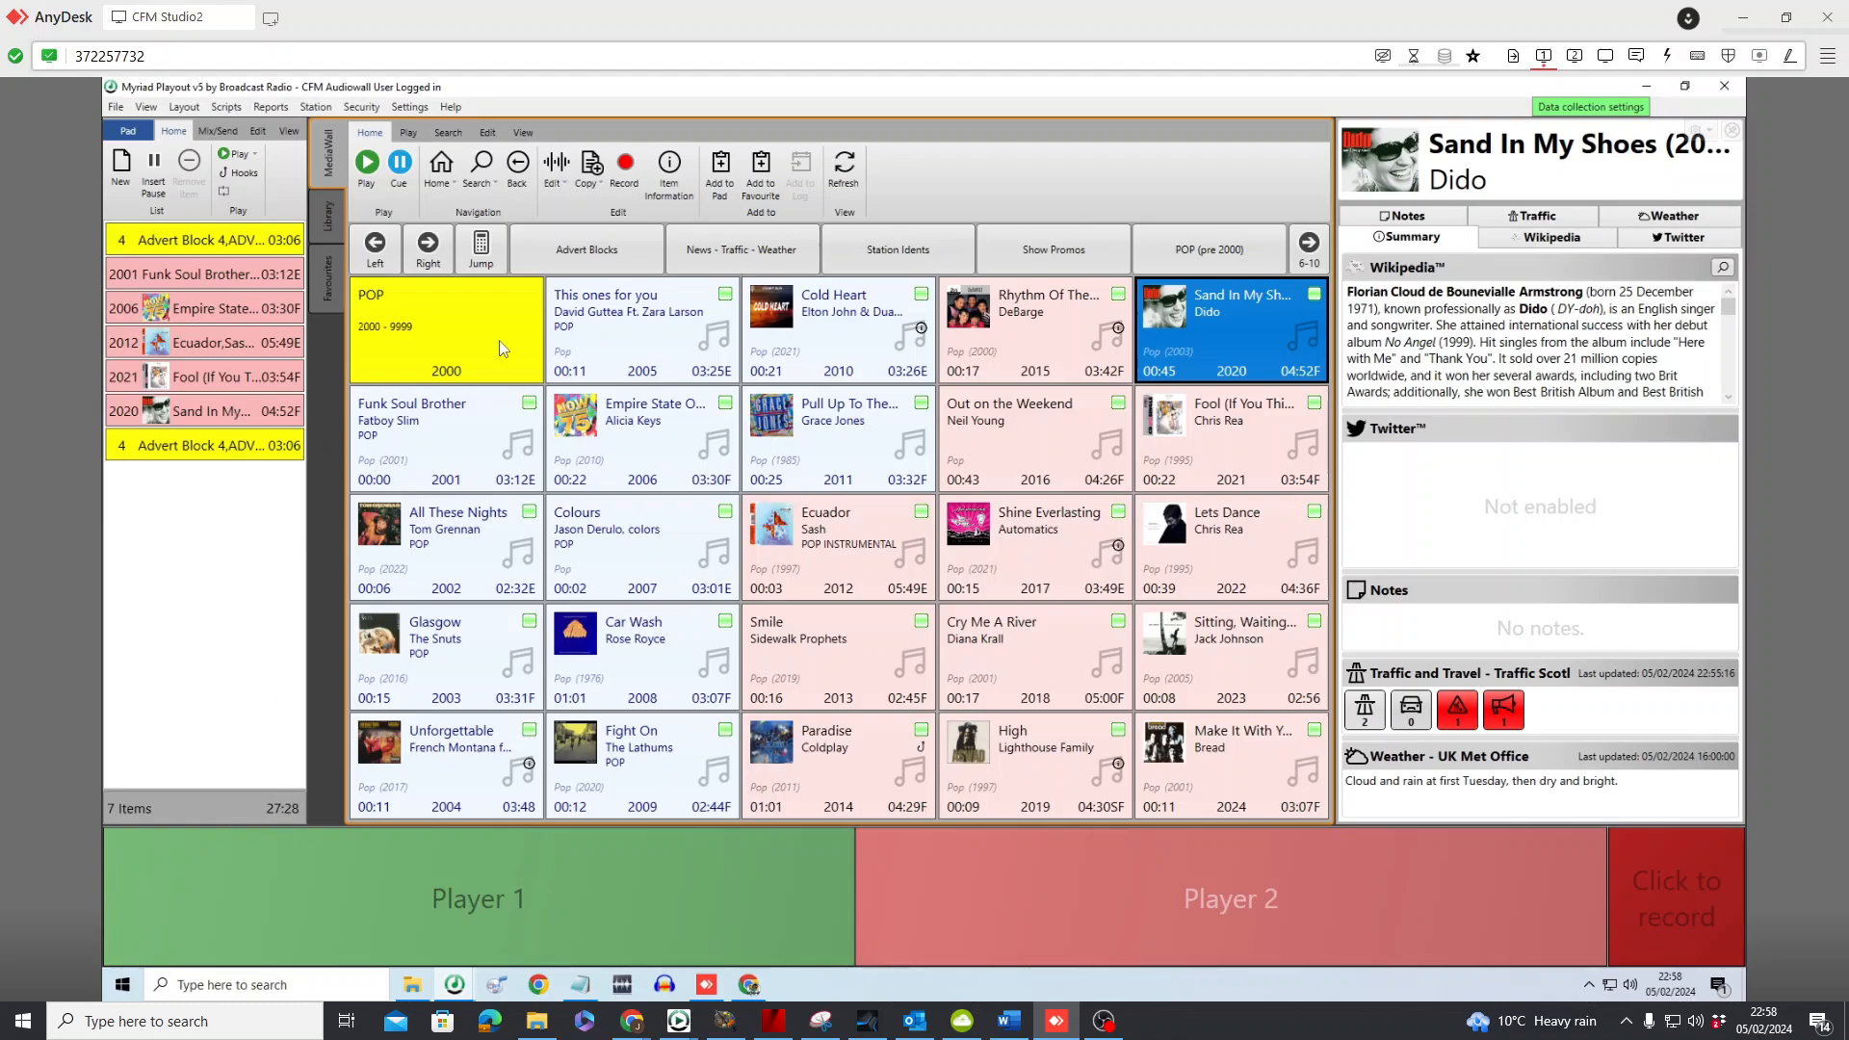
# From the next page of pop songs, add The Way I Are and Stranger just before the second advert block
pyautogui.click(435, 263)
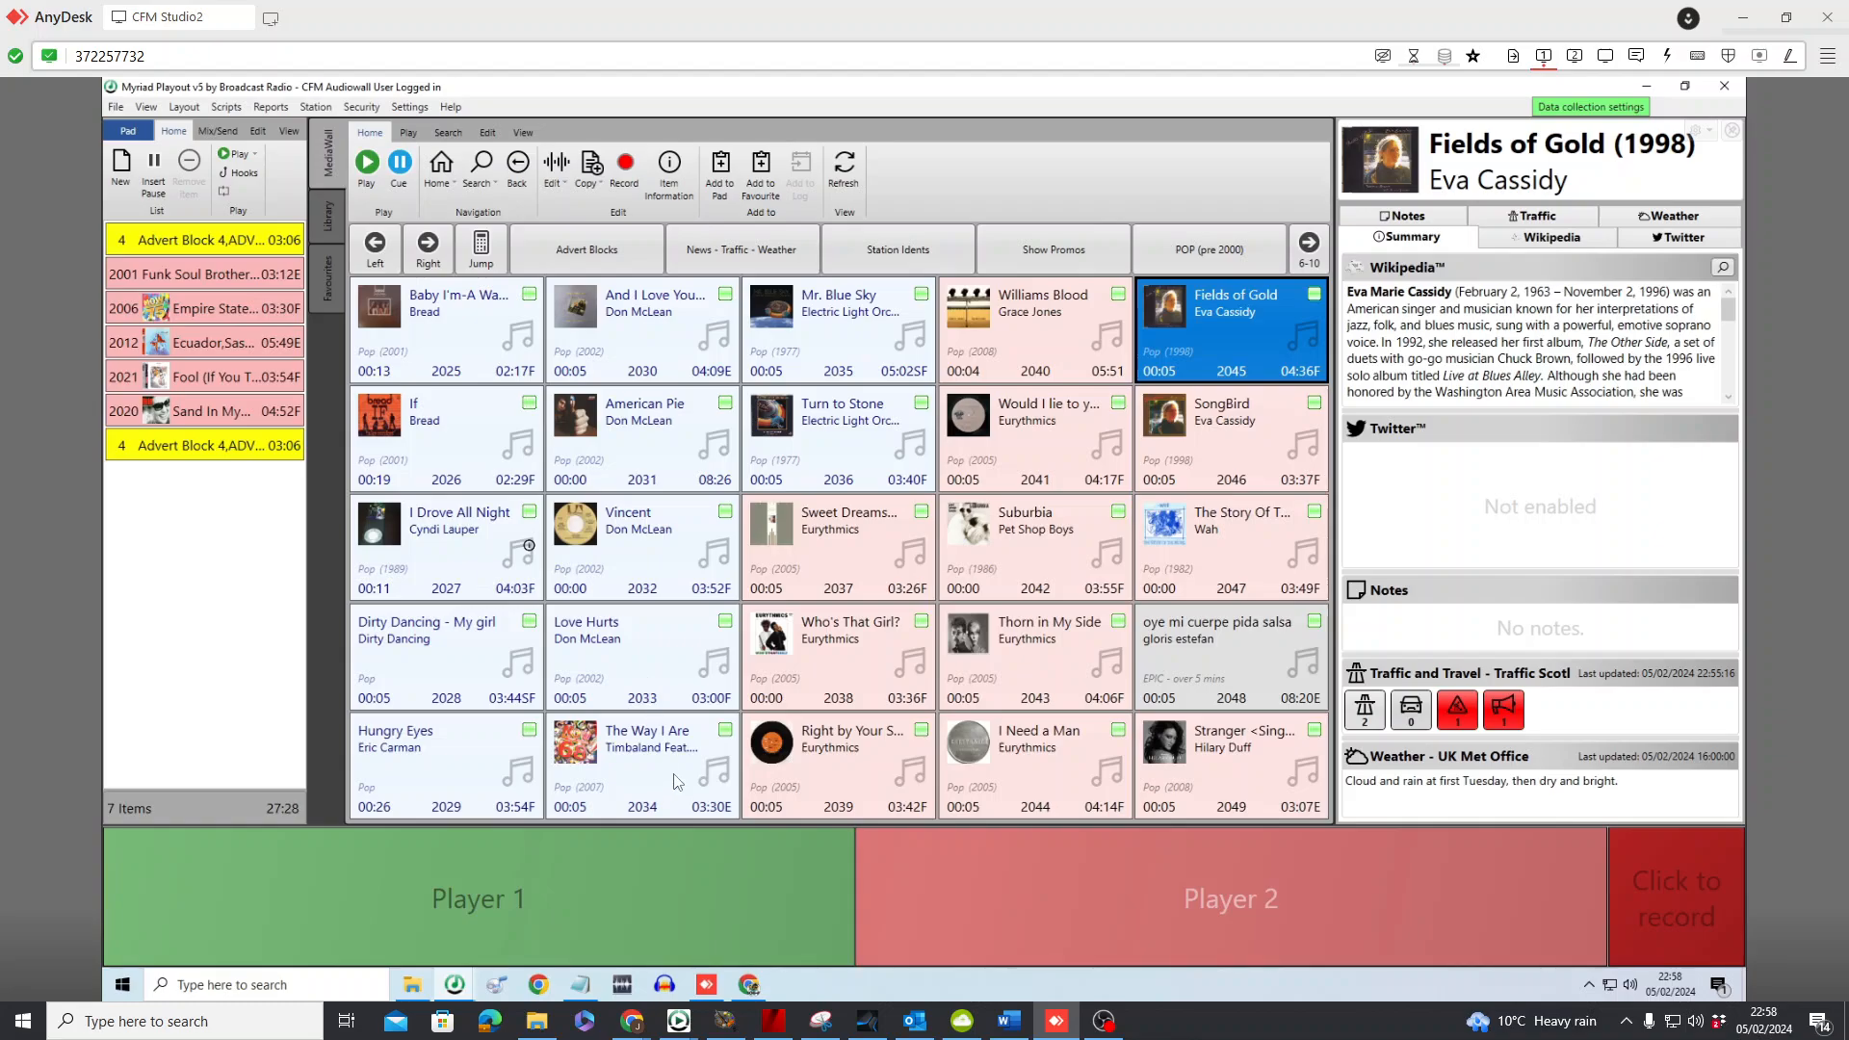
pyautogui.moveTo(664, 760); pyautogui.dragTo(248, 448)
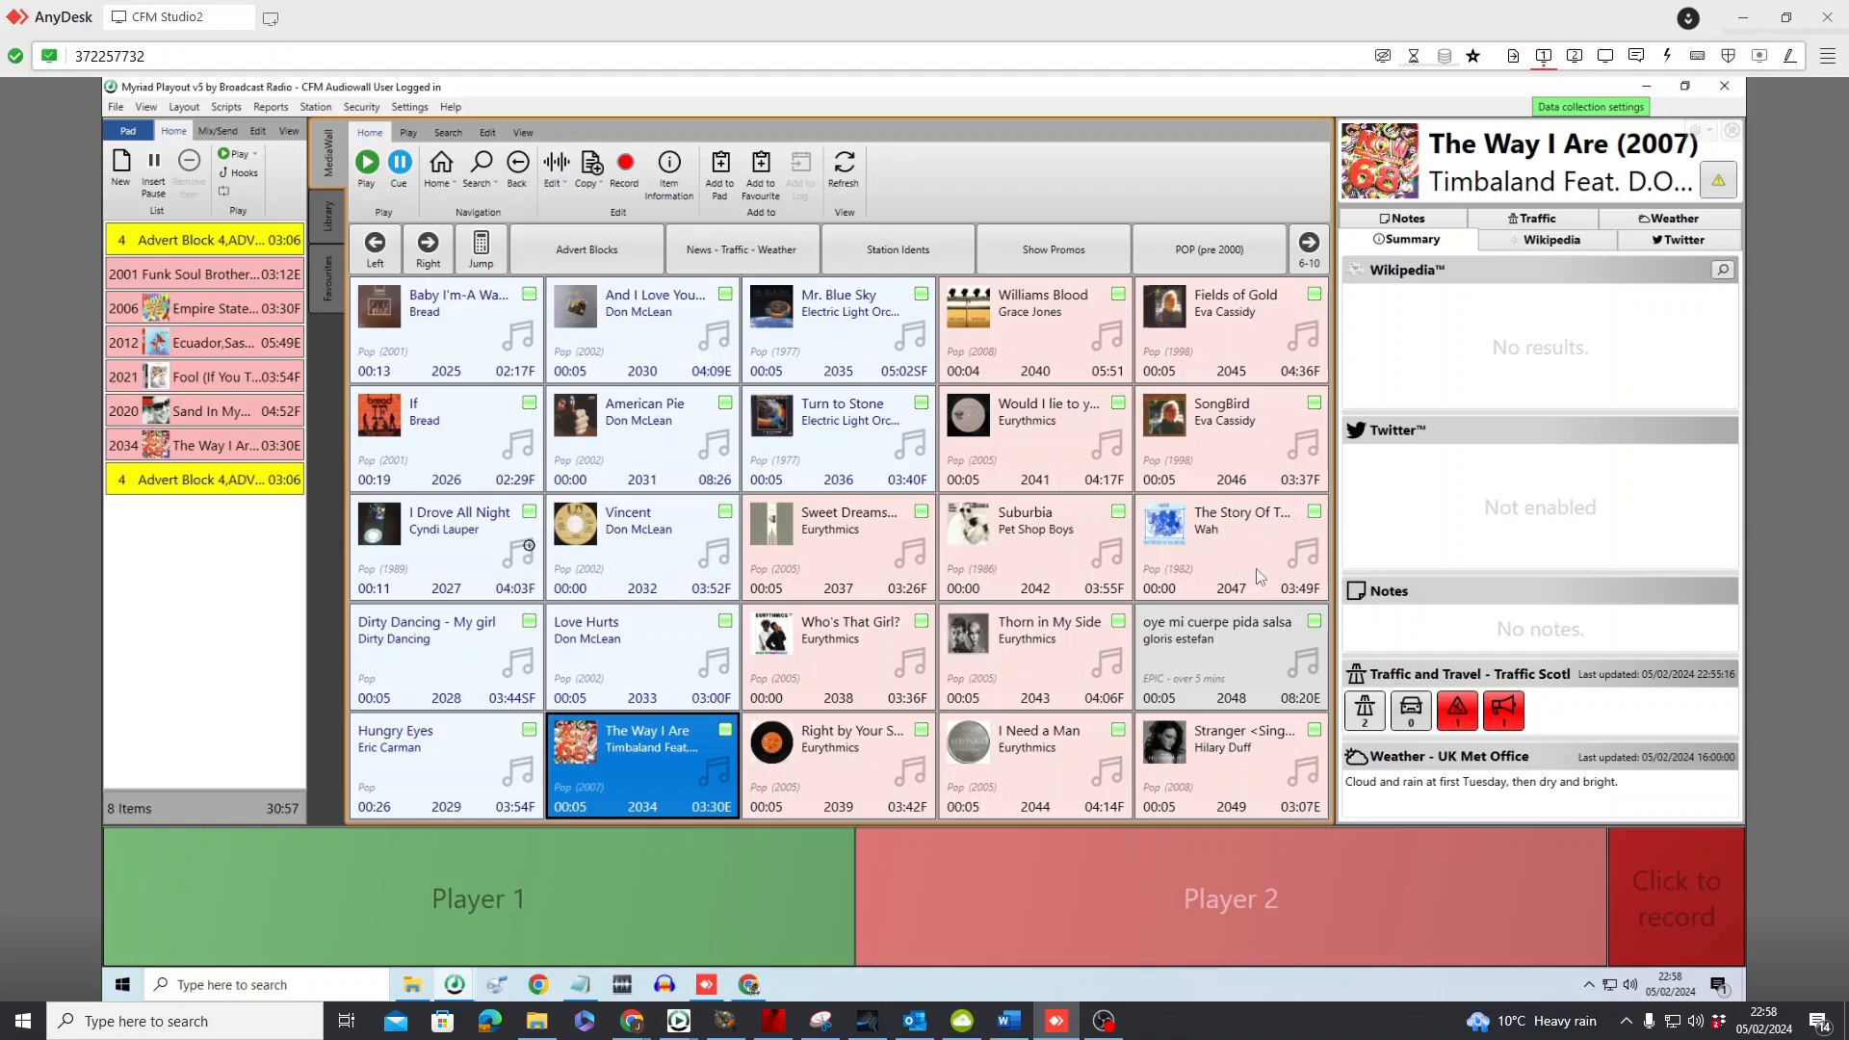
pyautogui.moveTo(1249, 758); pyautogui.dragTo(272, 487)
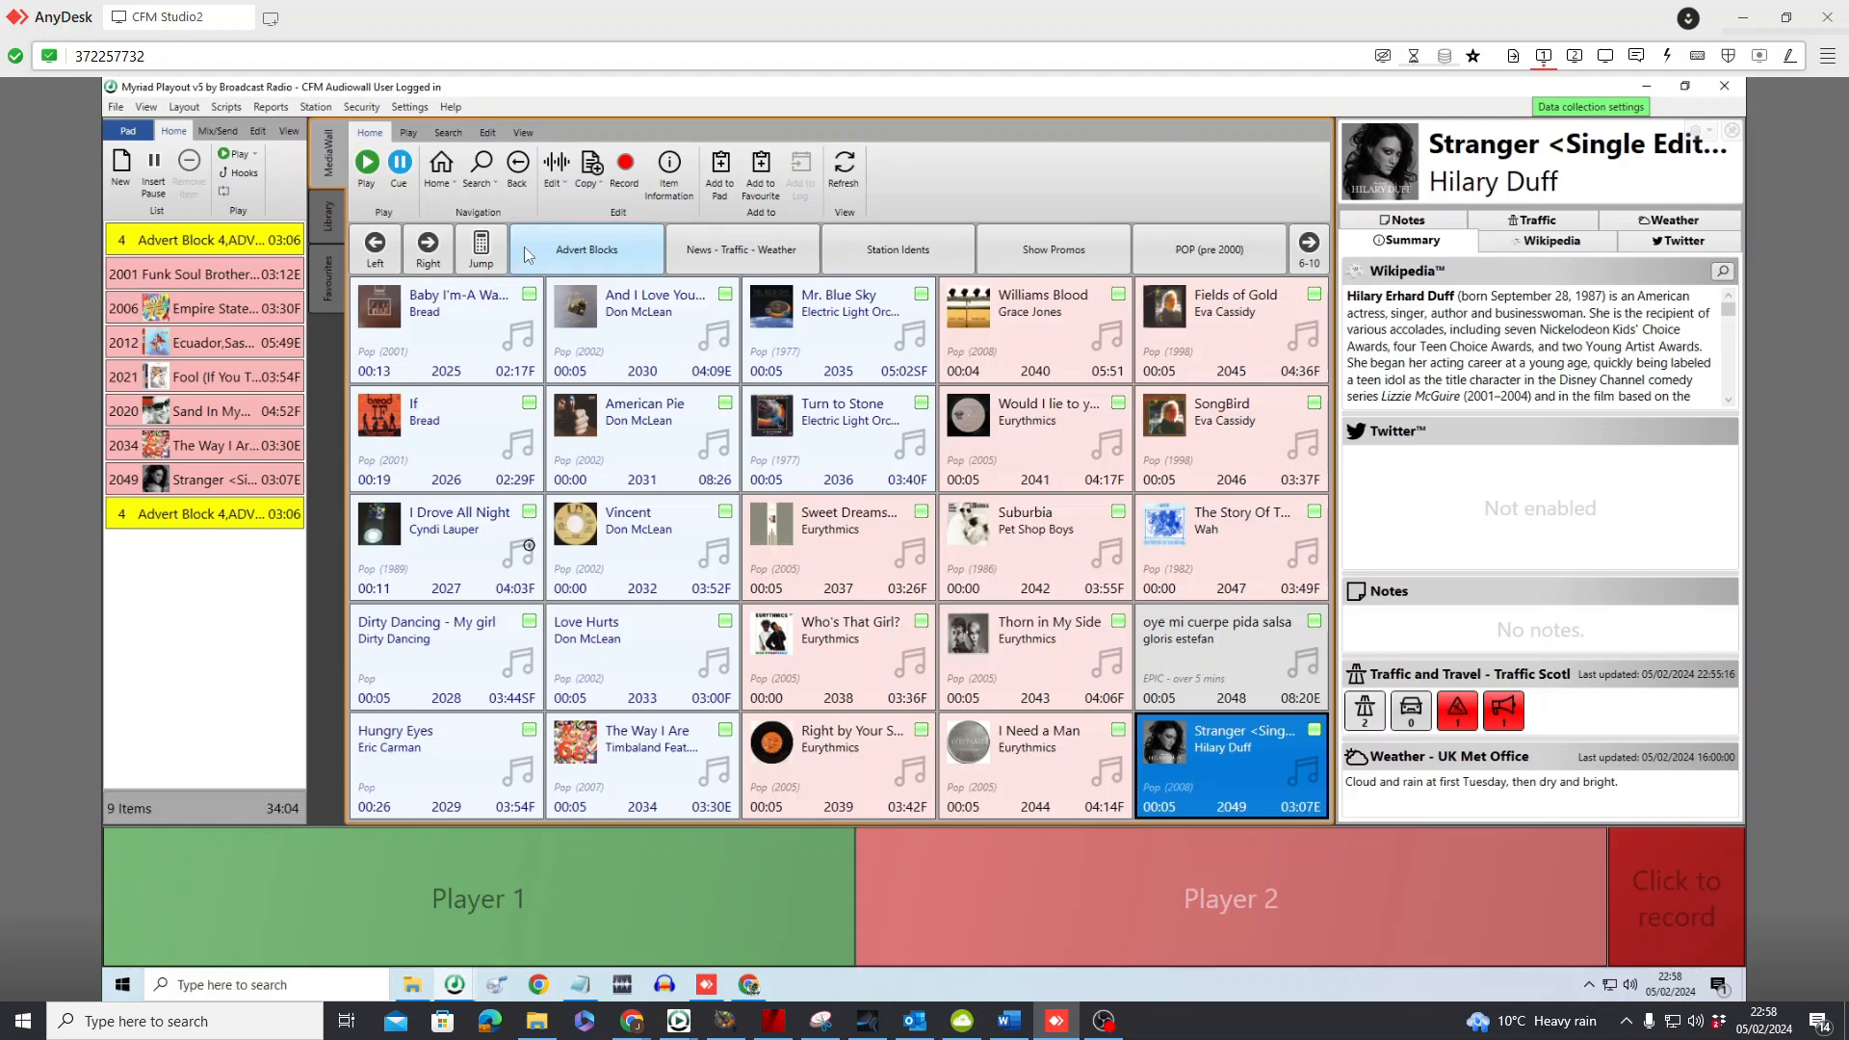
# From the following song page, add Eternal Flame, True Colors, This Is The Life and Get It On after the second advert block
pyautogui.click(429, 250)
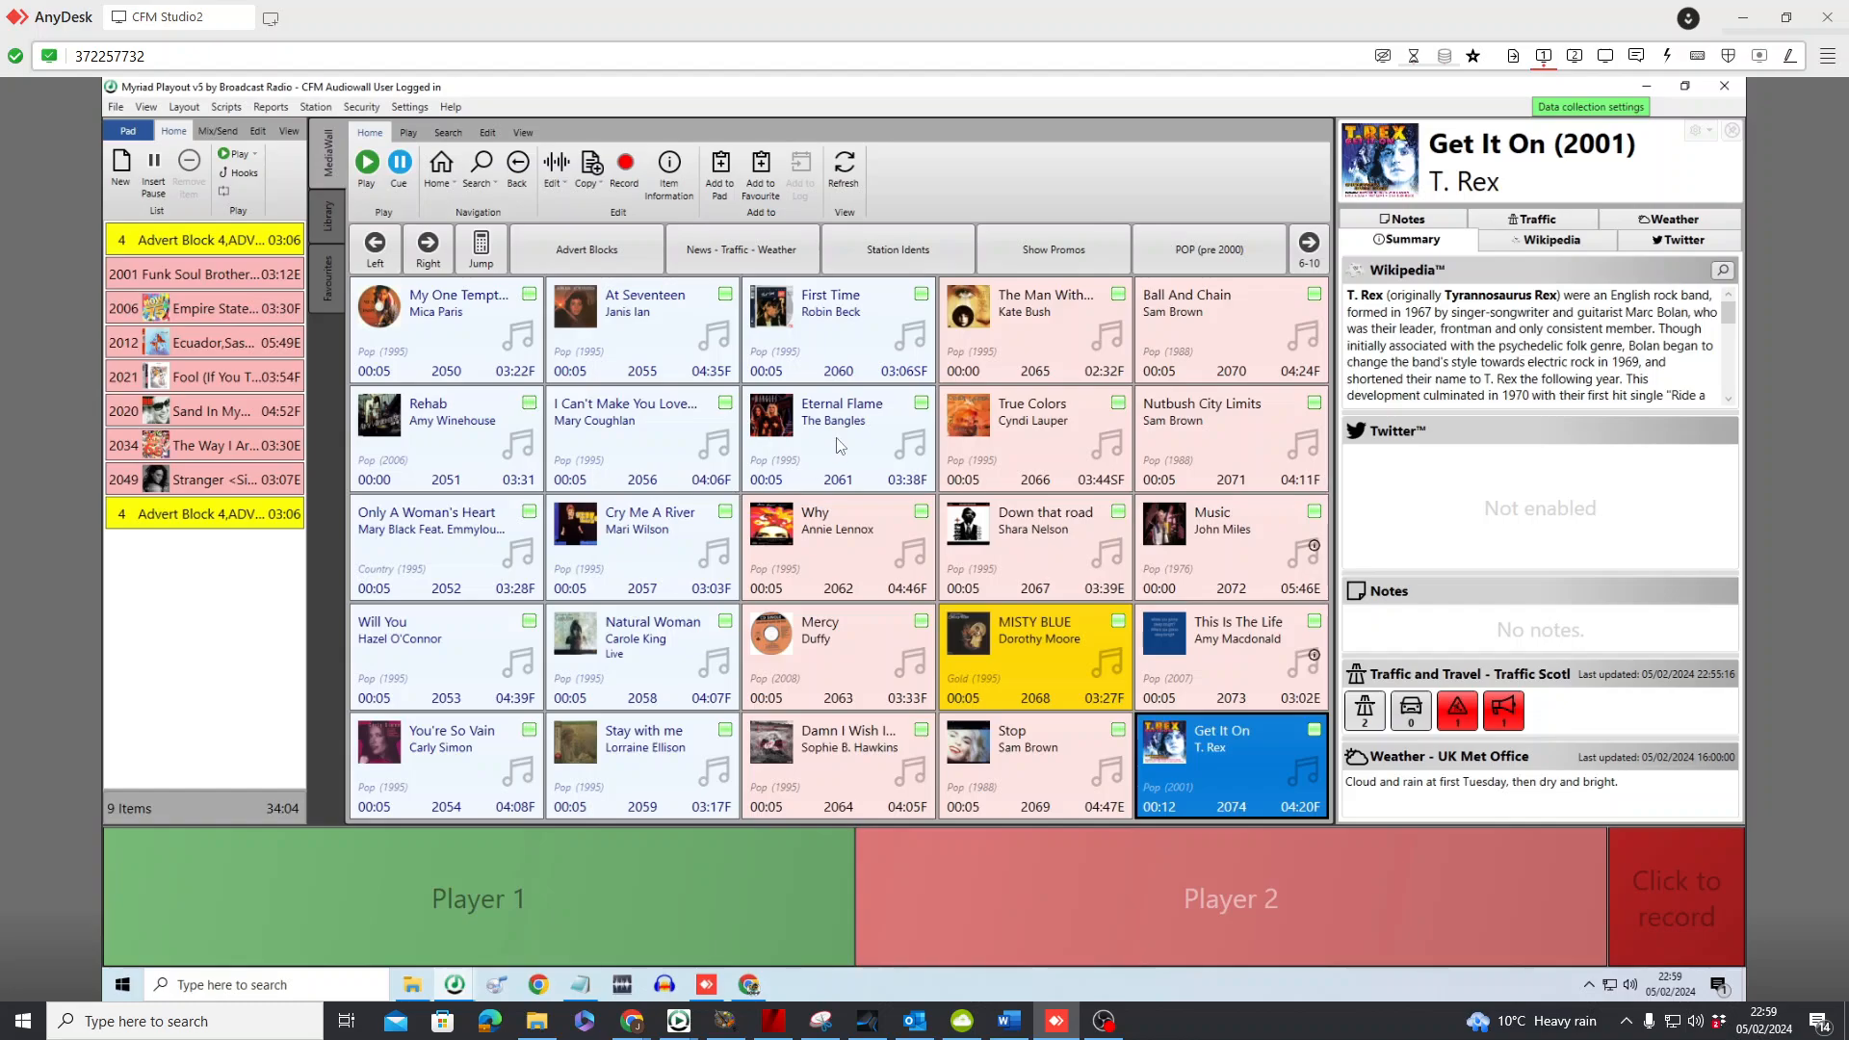
pyautogui.moveTo(838, 446); pyautogui.dragTo(294, 616)
pyautogui.moveTo(1021, 434); pyautogui.dragTo(277, 654)
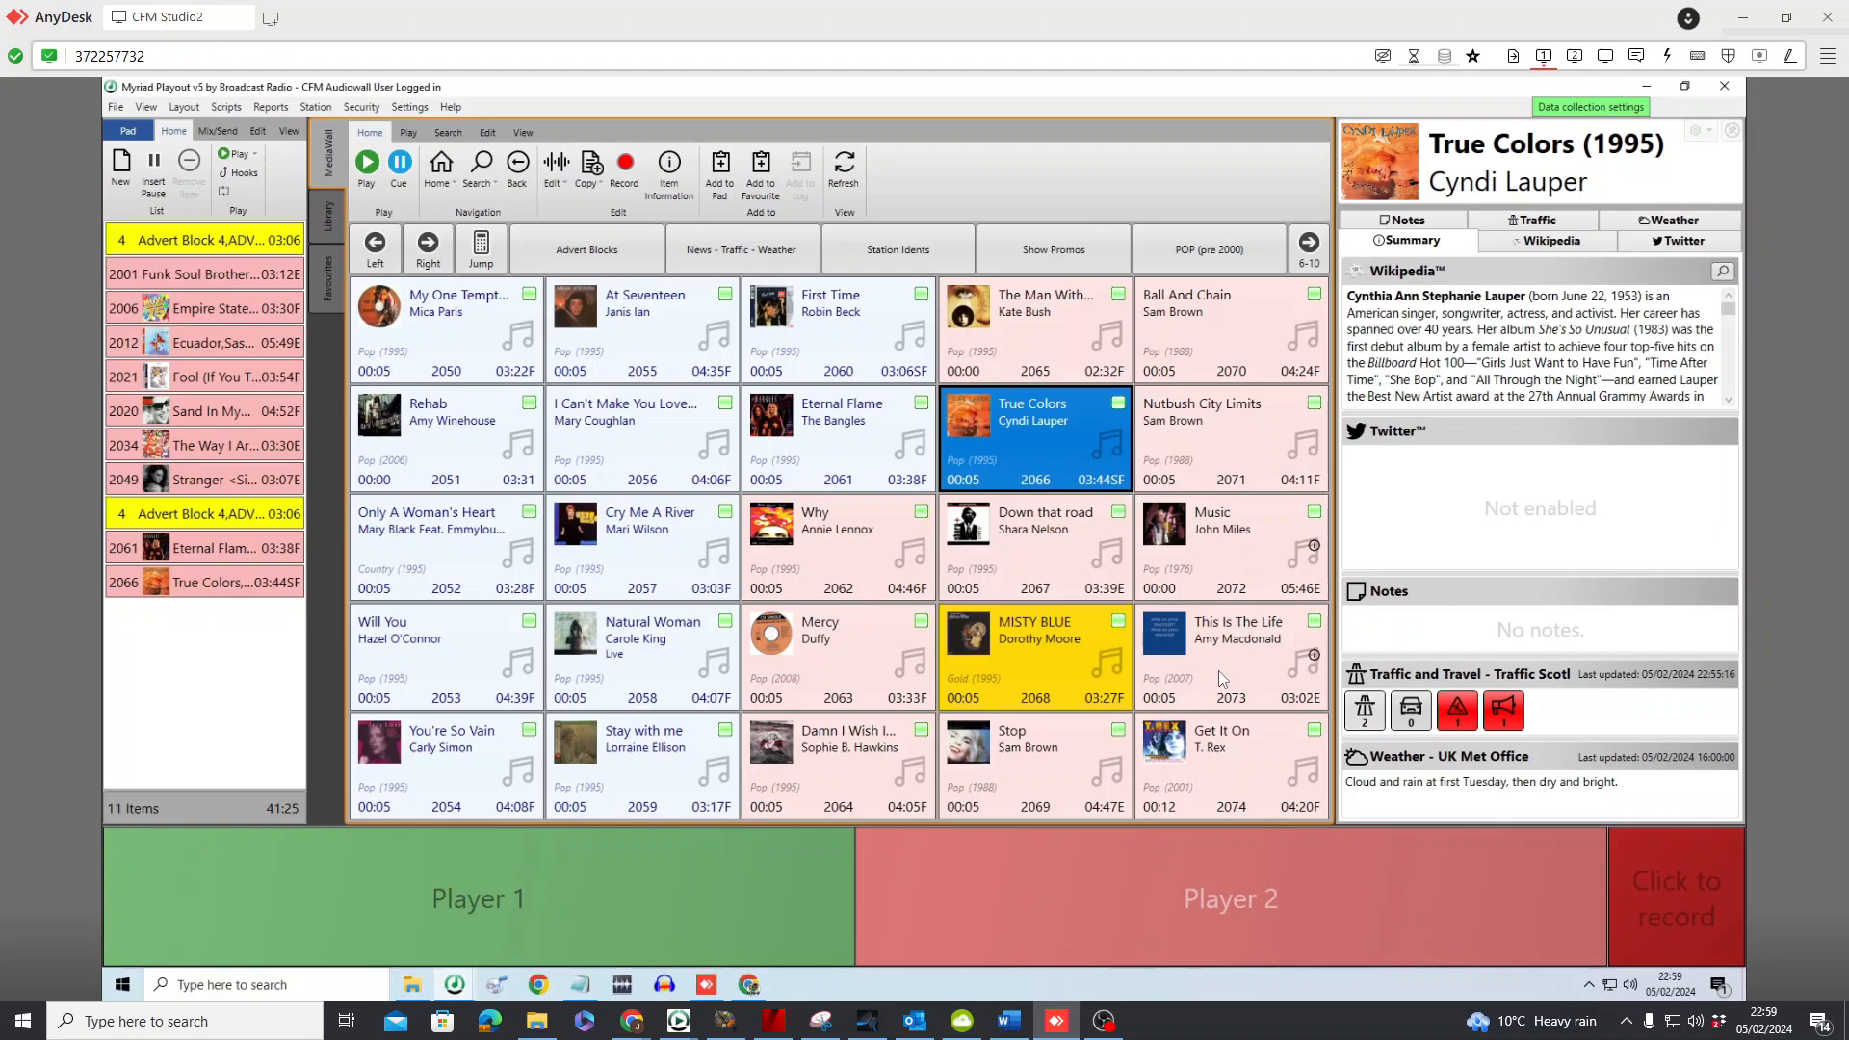
pyautogui.moveTo(1217, 670); pyautogui.dragTo(193, 624)
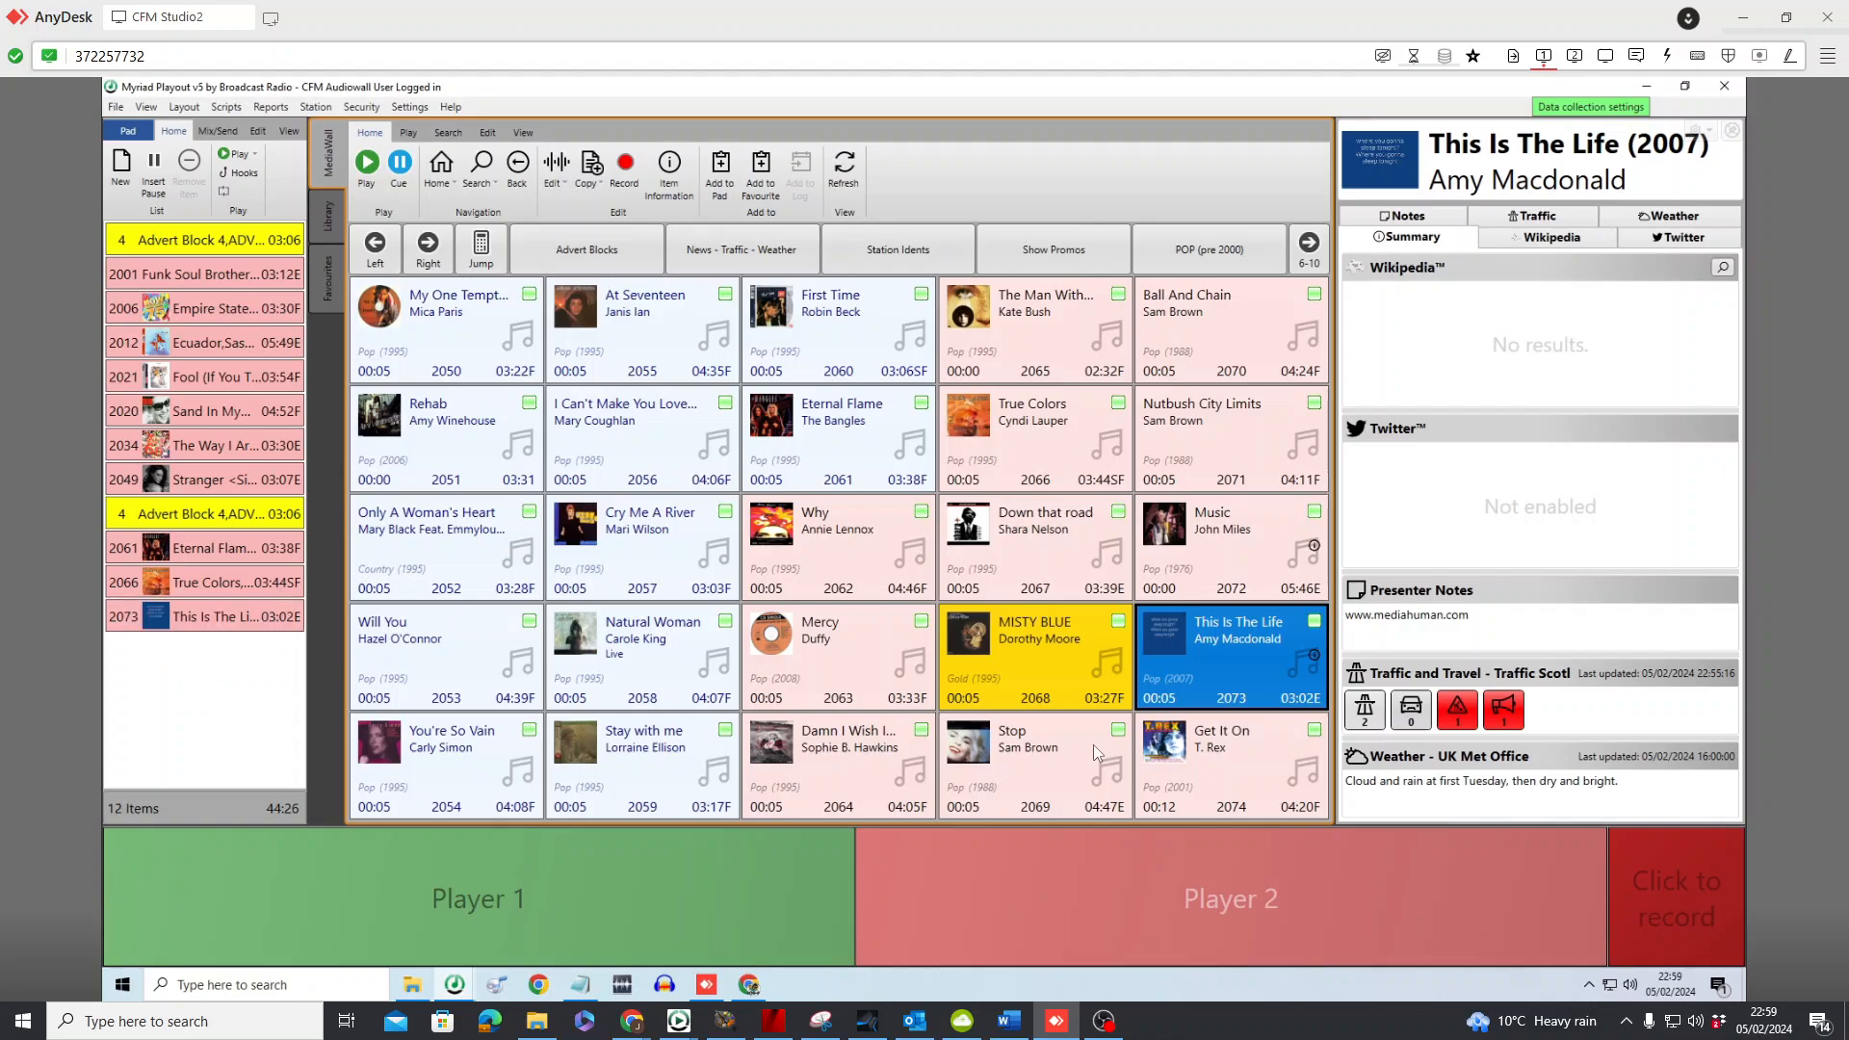
pyautogui.moveTo(1183, 757); pyautogui.dragTo(241, 660)
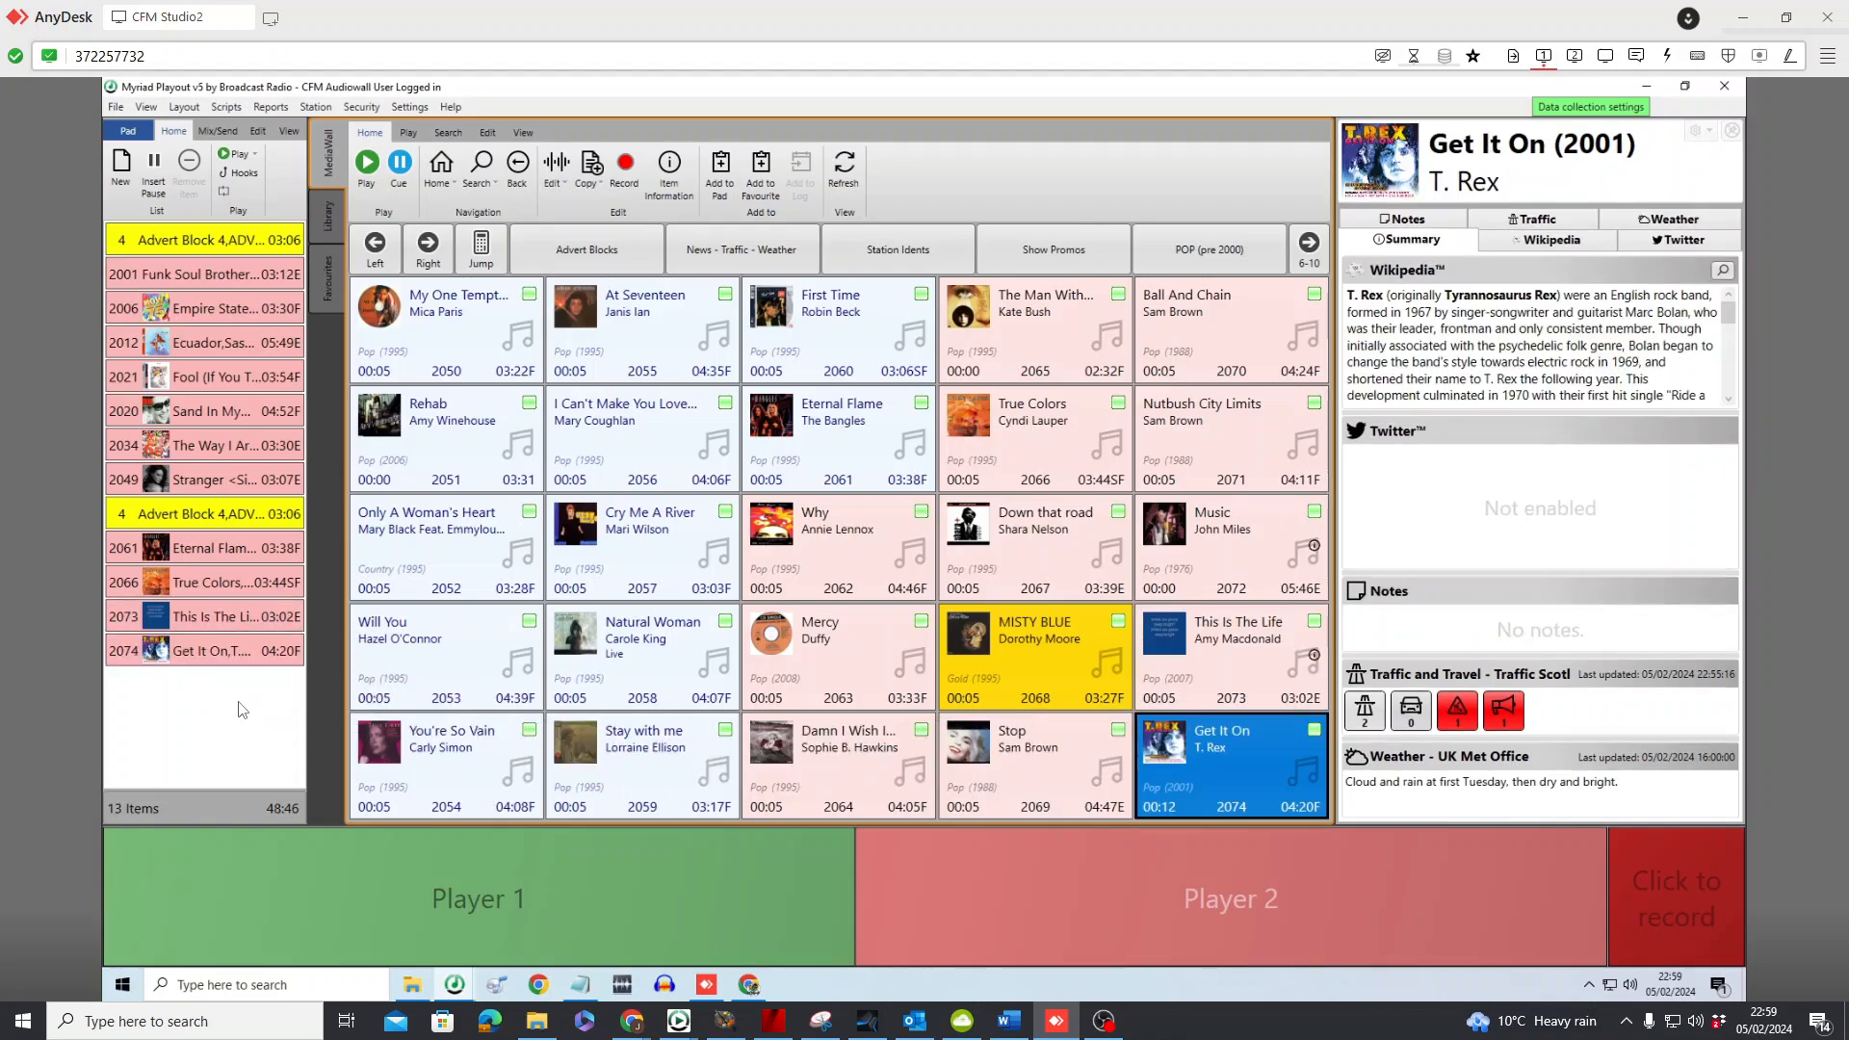
# Append When Doves Cry, Parklife and The Verve's Bitter Sweet Symphony from the next song page to the end of the playlist
pyautogui.click(435, 258)
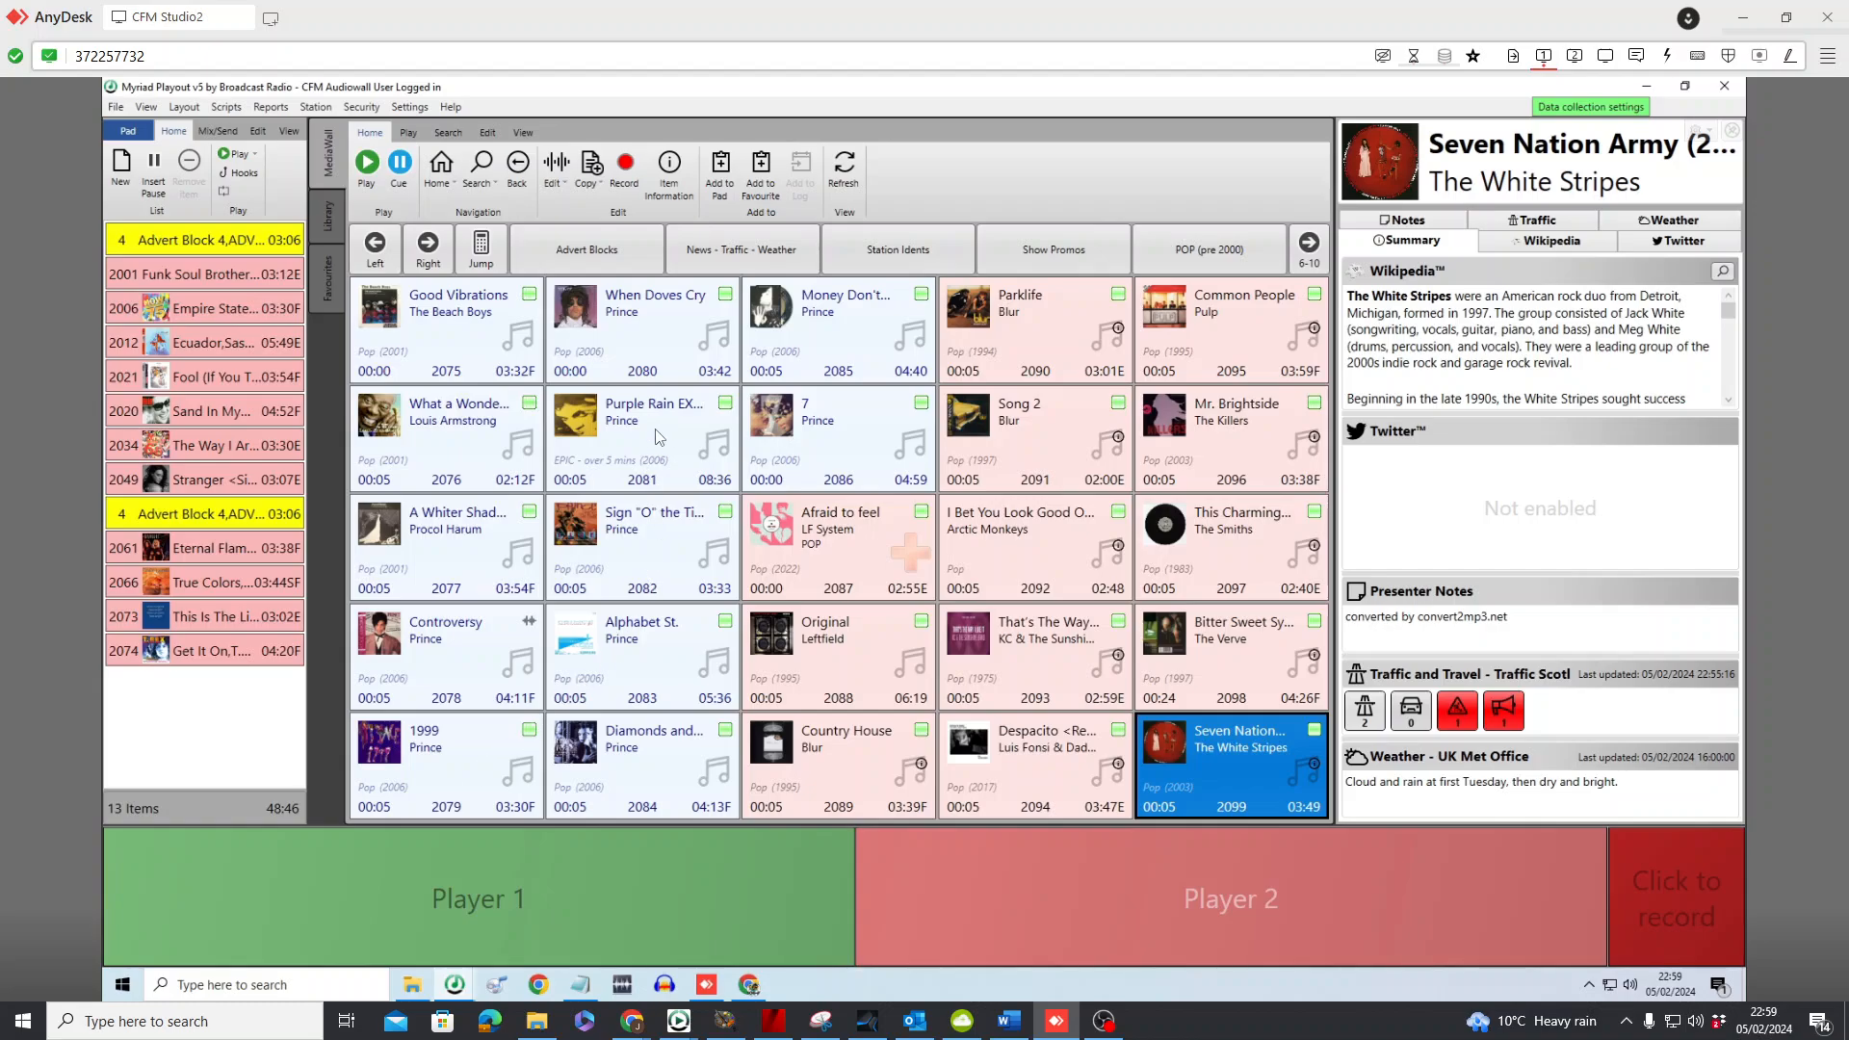
pyautogui.click(649, 321)
pyautogui.moveTo(648, 312); pyautogui.dragTo(228, 749)
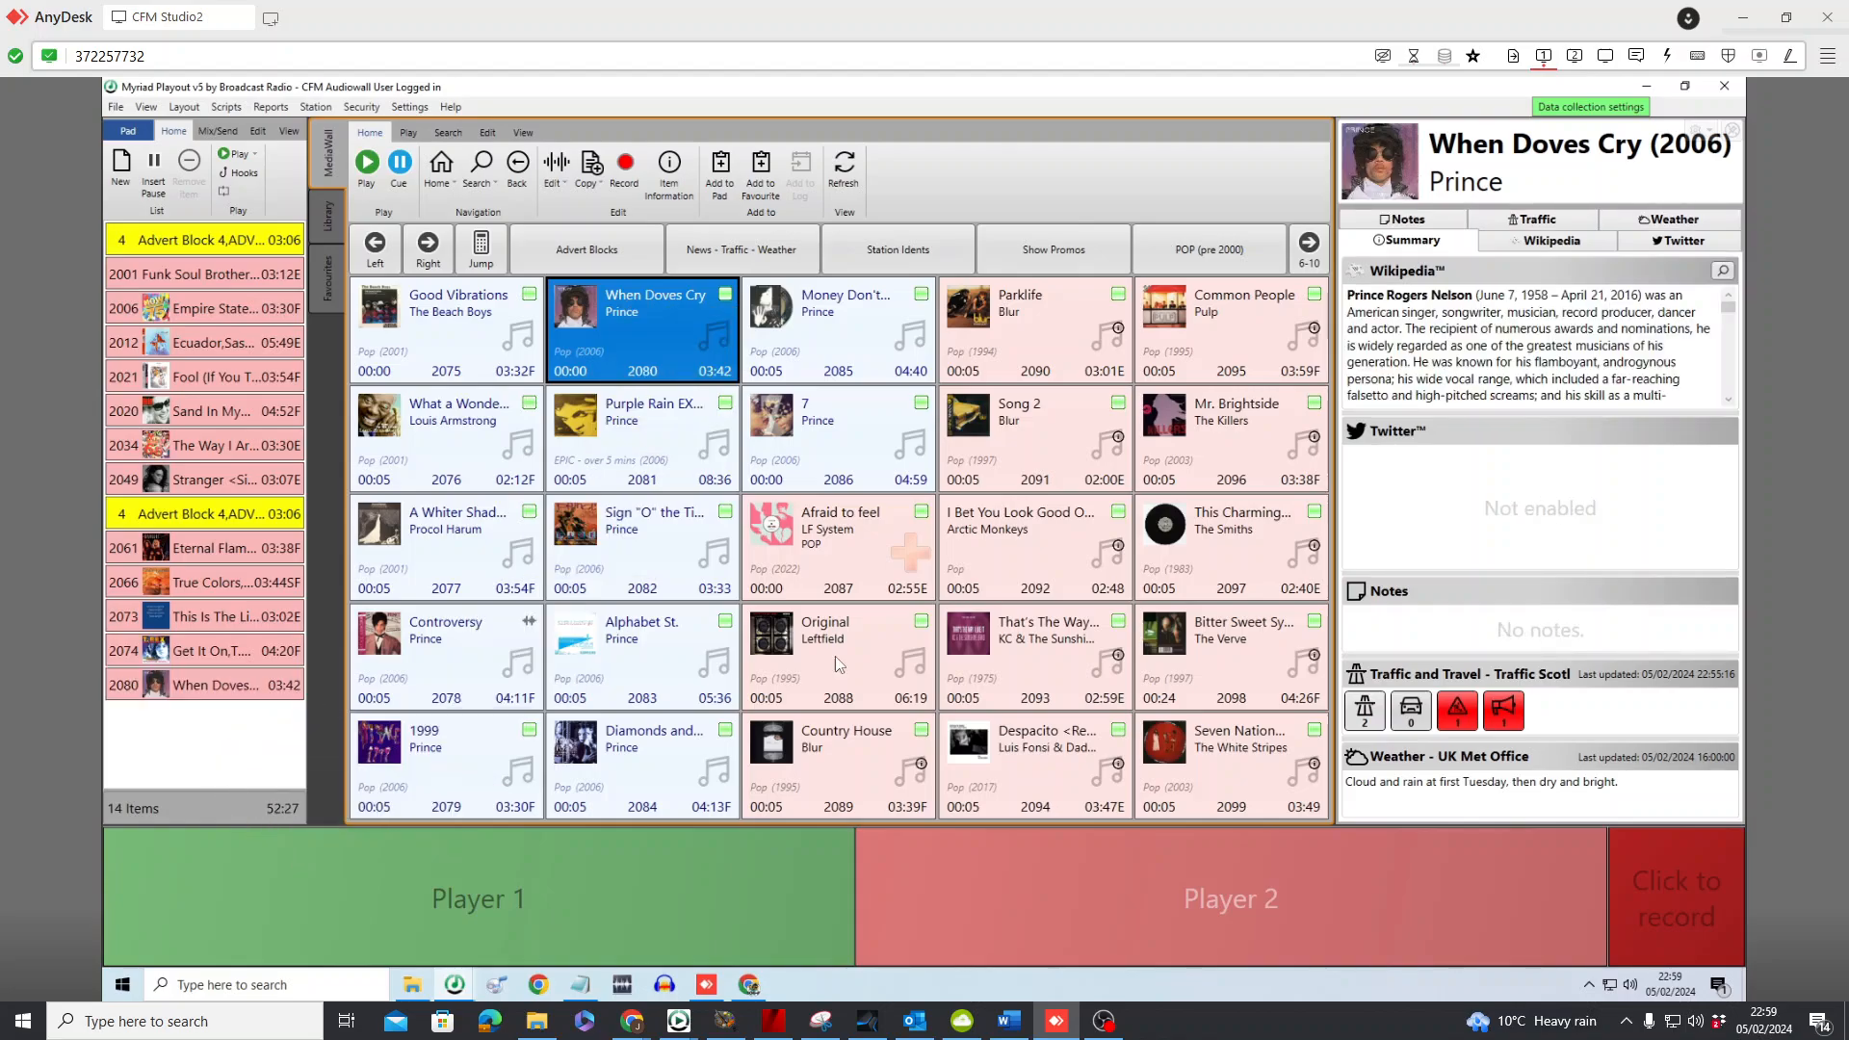
pyautogui.click(849, 770)
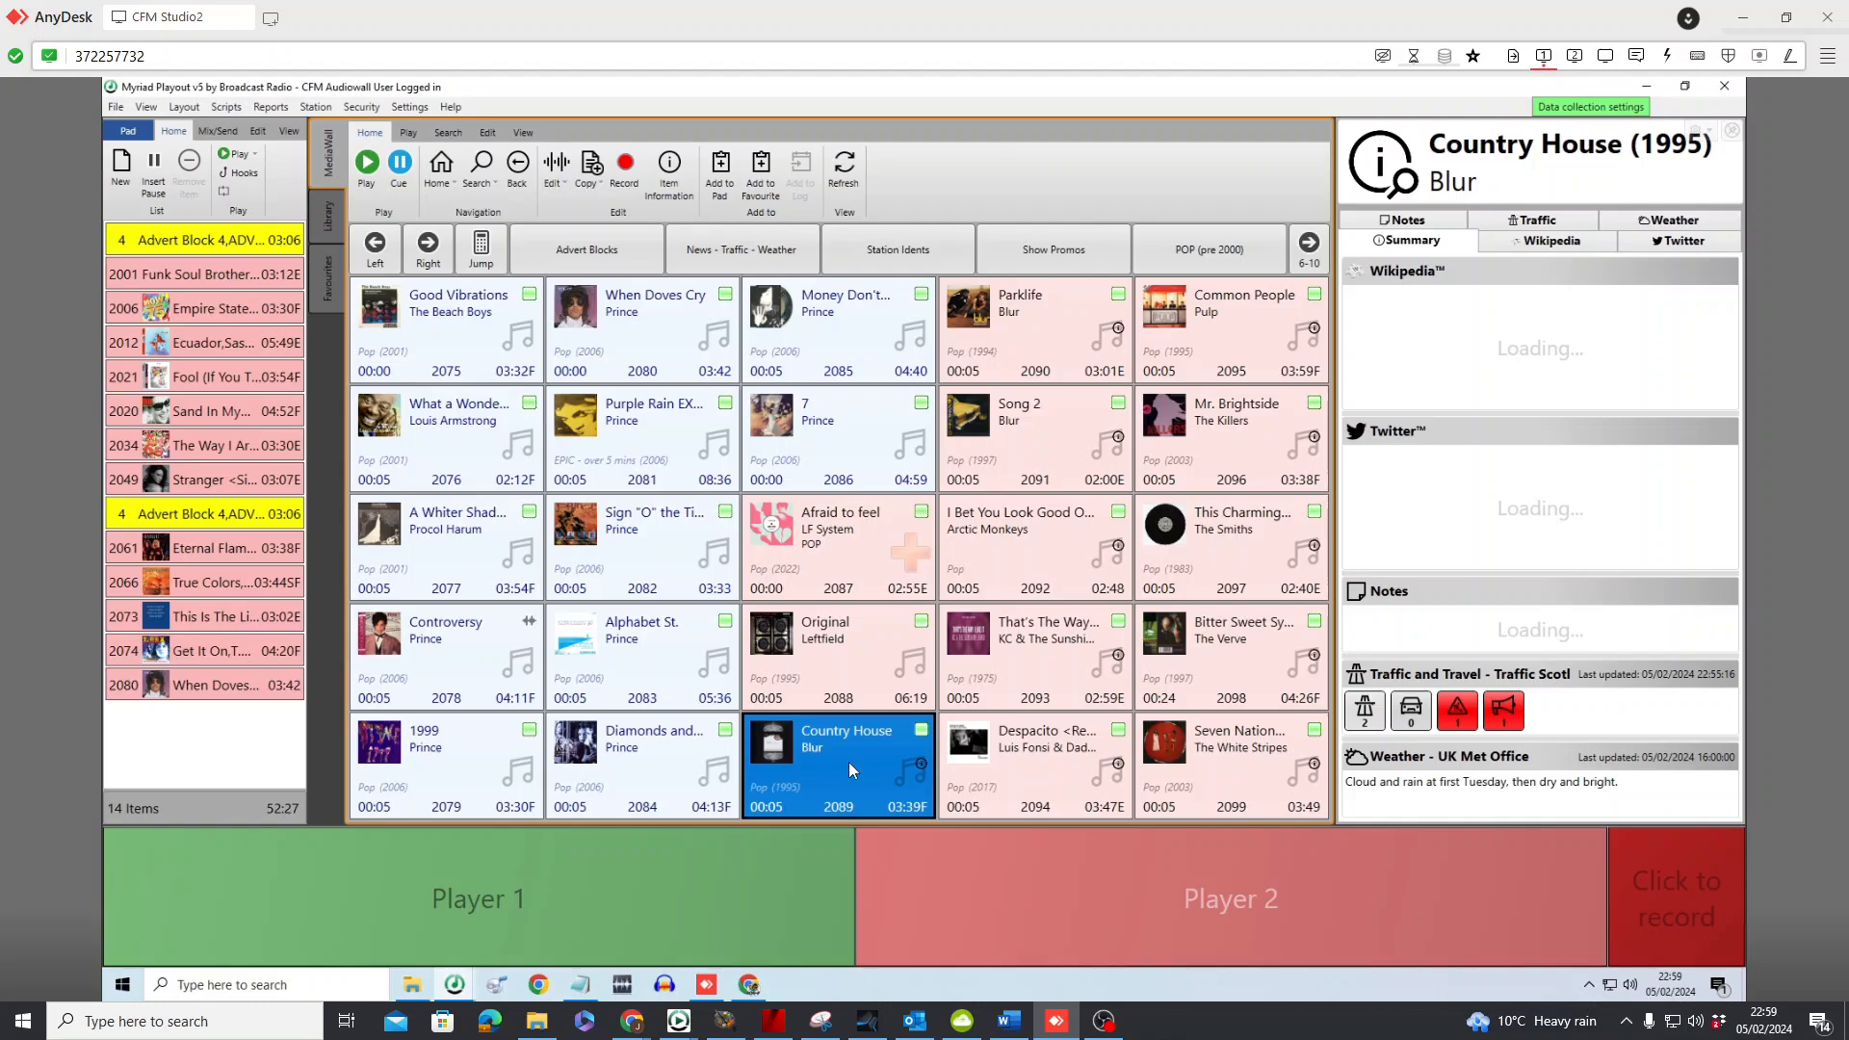
pyautogui.moveTo(1036, 380); pyautogui.dragTo(241, 727)
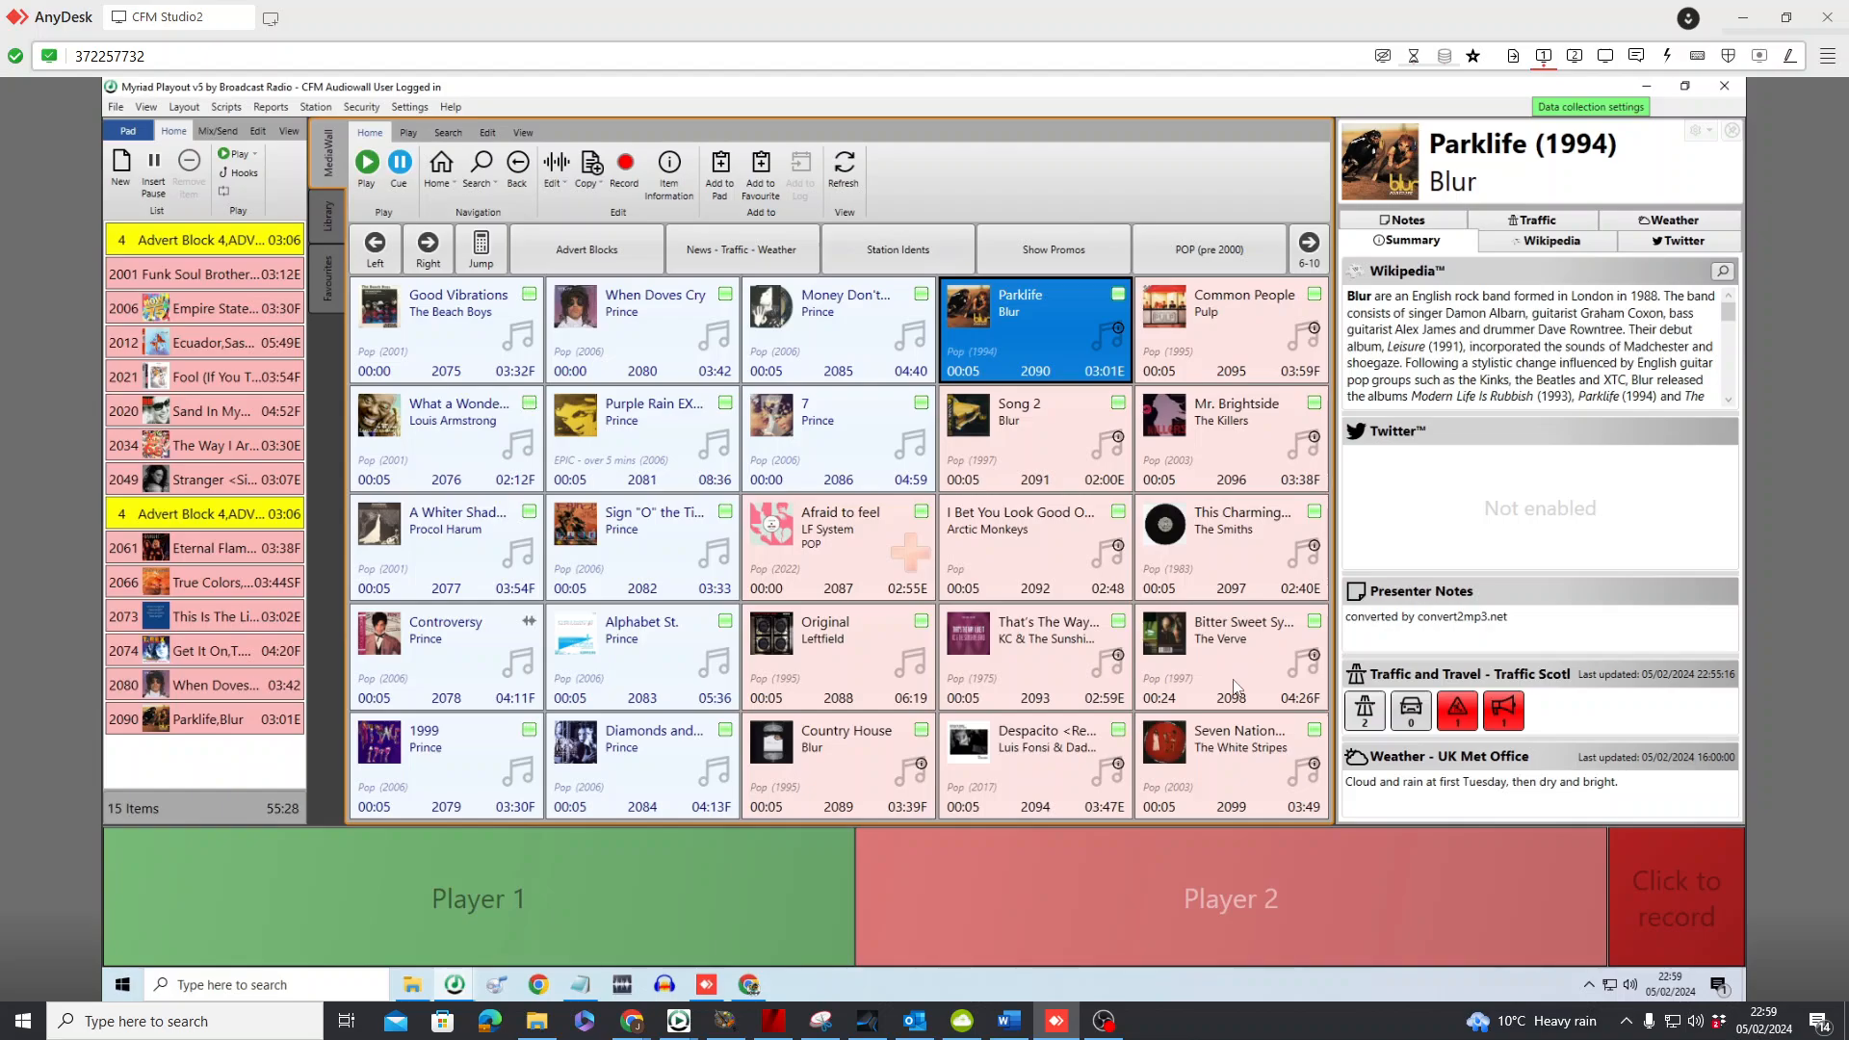
pyautogui.moveTo(1242, 649); pyautogui.dragTo(119, 776)
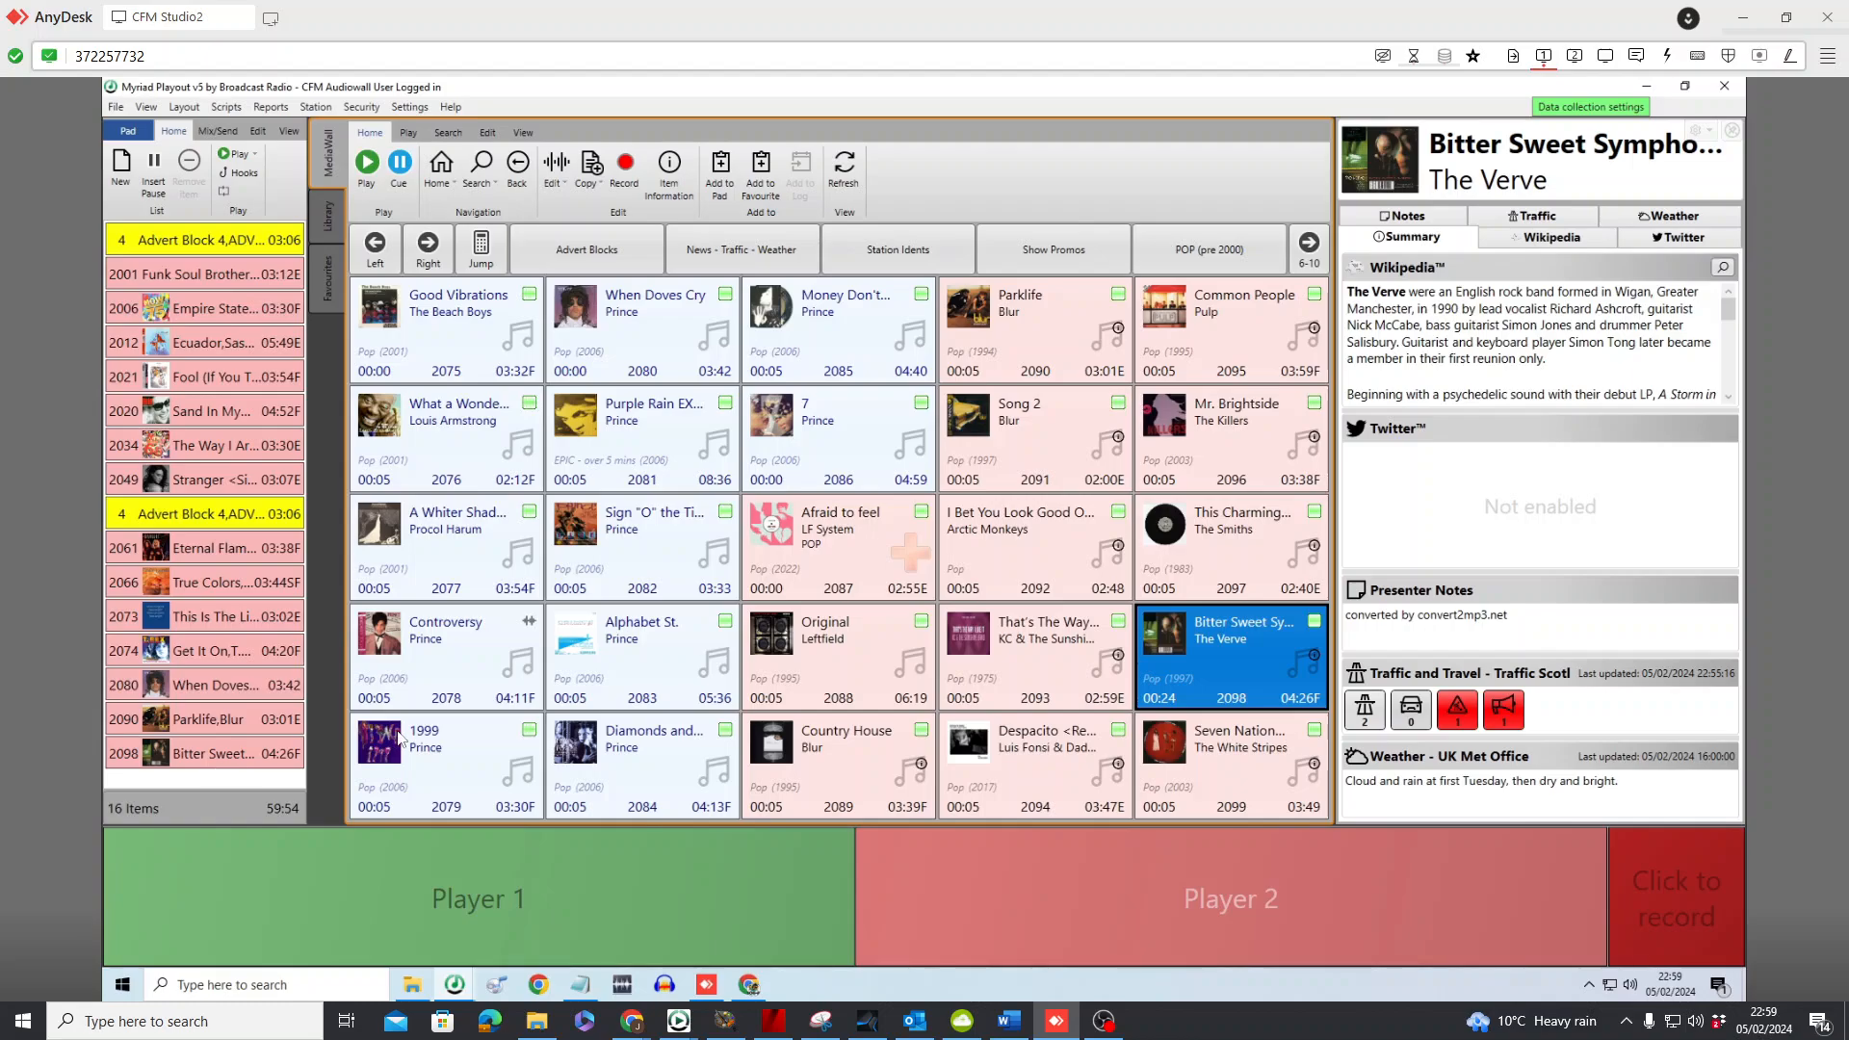
# Insert the station idents Broadcasting to Cumbernauld after Empire State Of Mind, CFM SALES after Fool, and Cumbernauld FM after The Way I Are
pyautogui.click(902, 249)
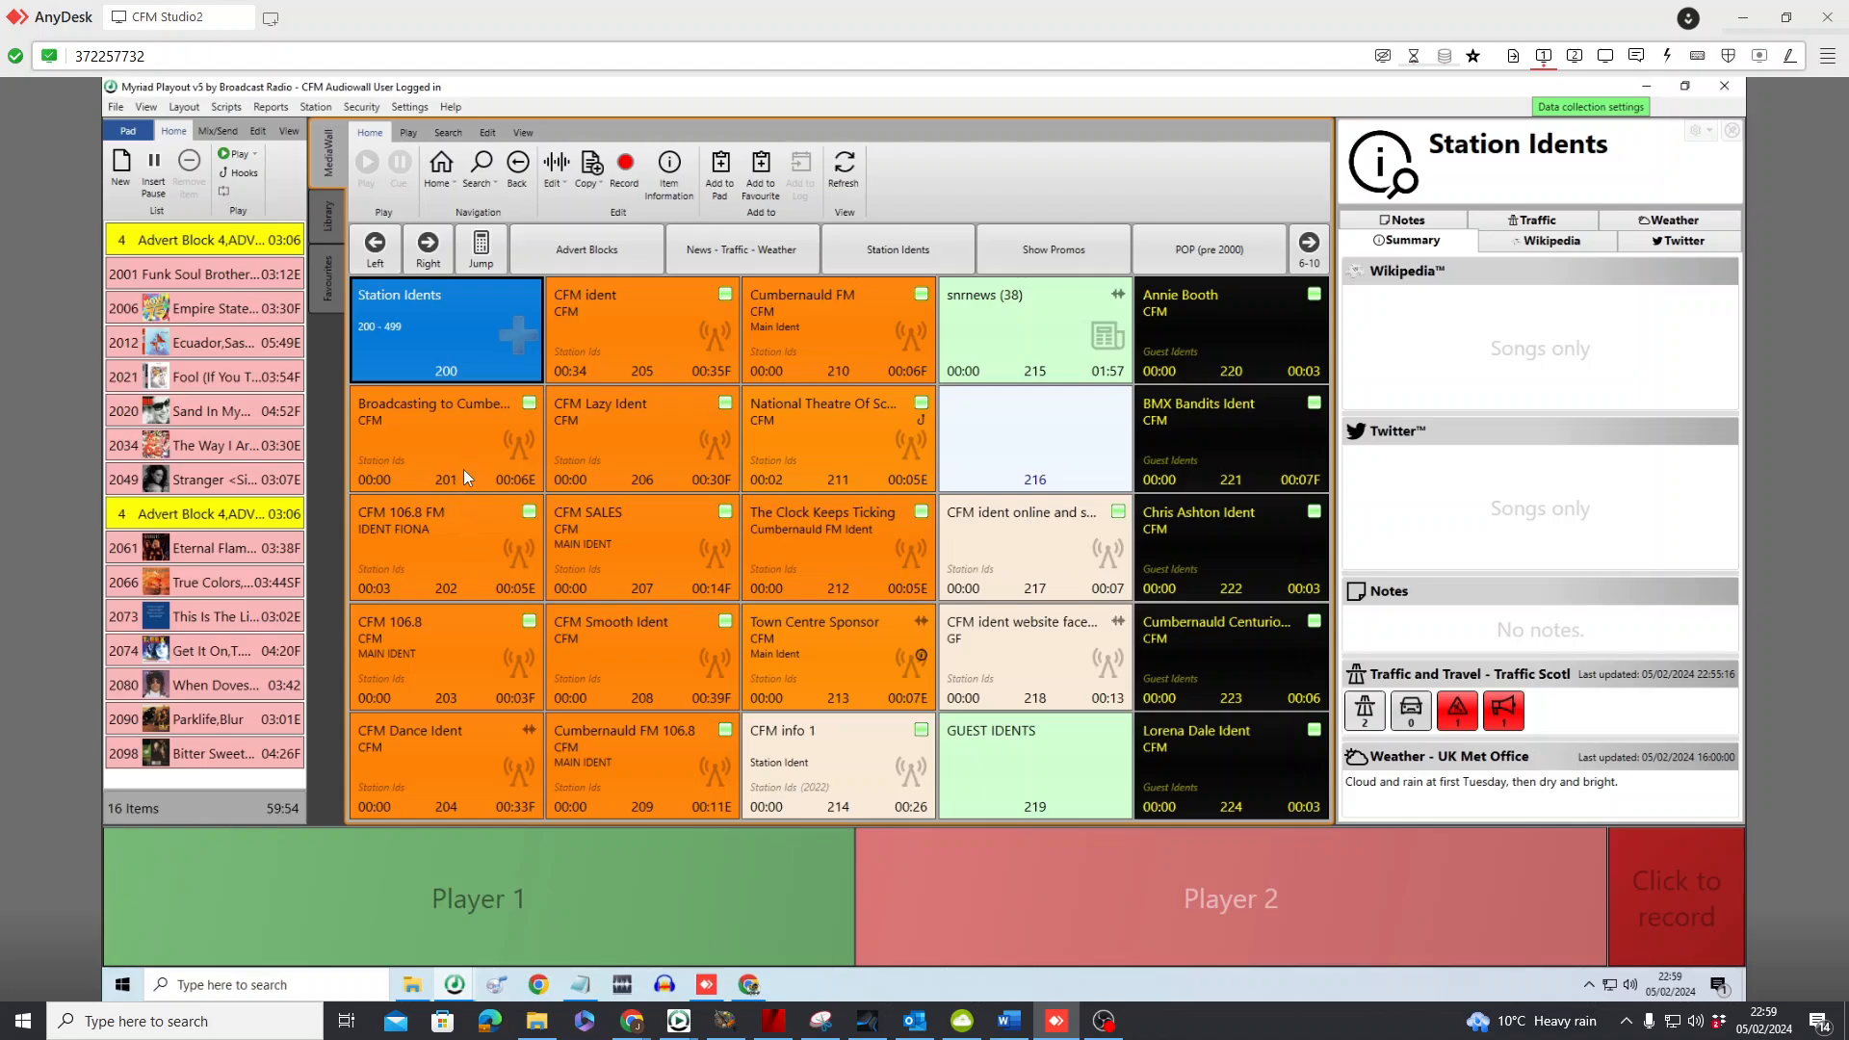
pyautogui.moveTo(465, 441); pyautogui.dragTo(248, 344)
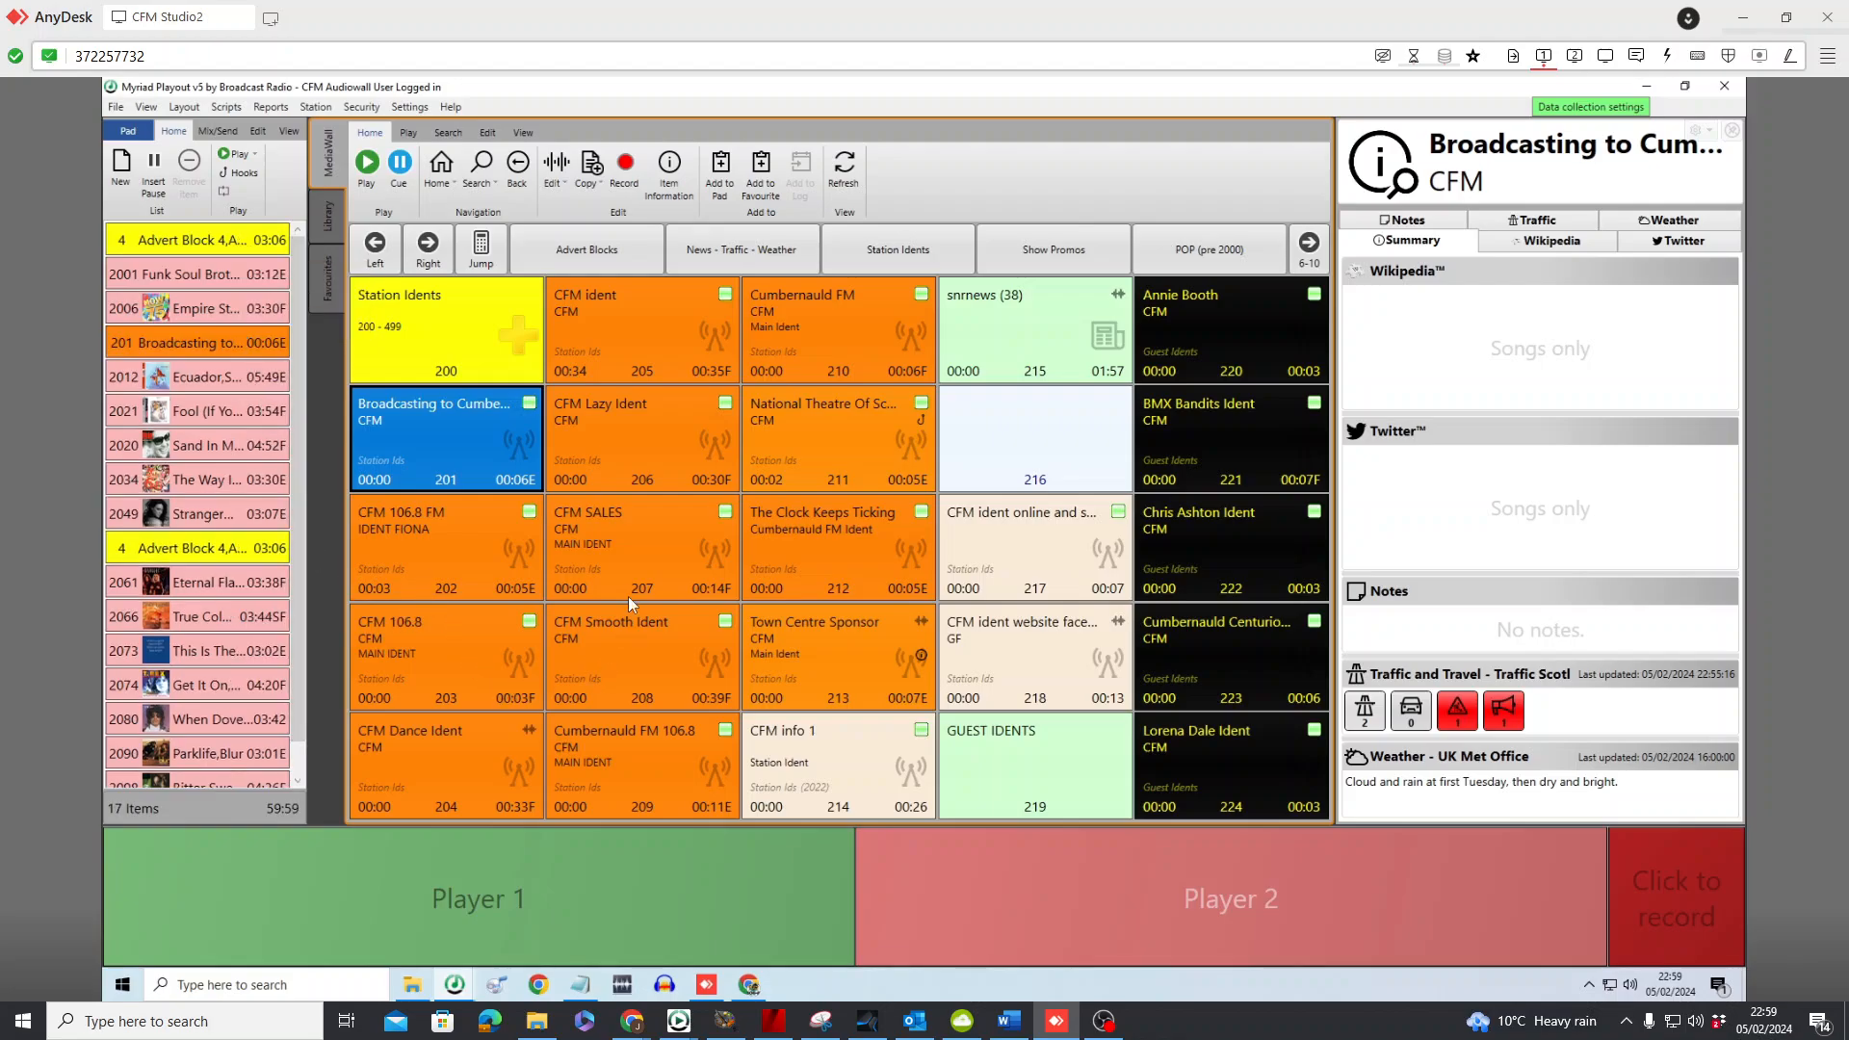
pyautogui.moveTo(637, 535); pyautogui.dragTo(255, 439)
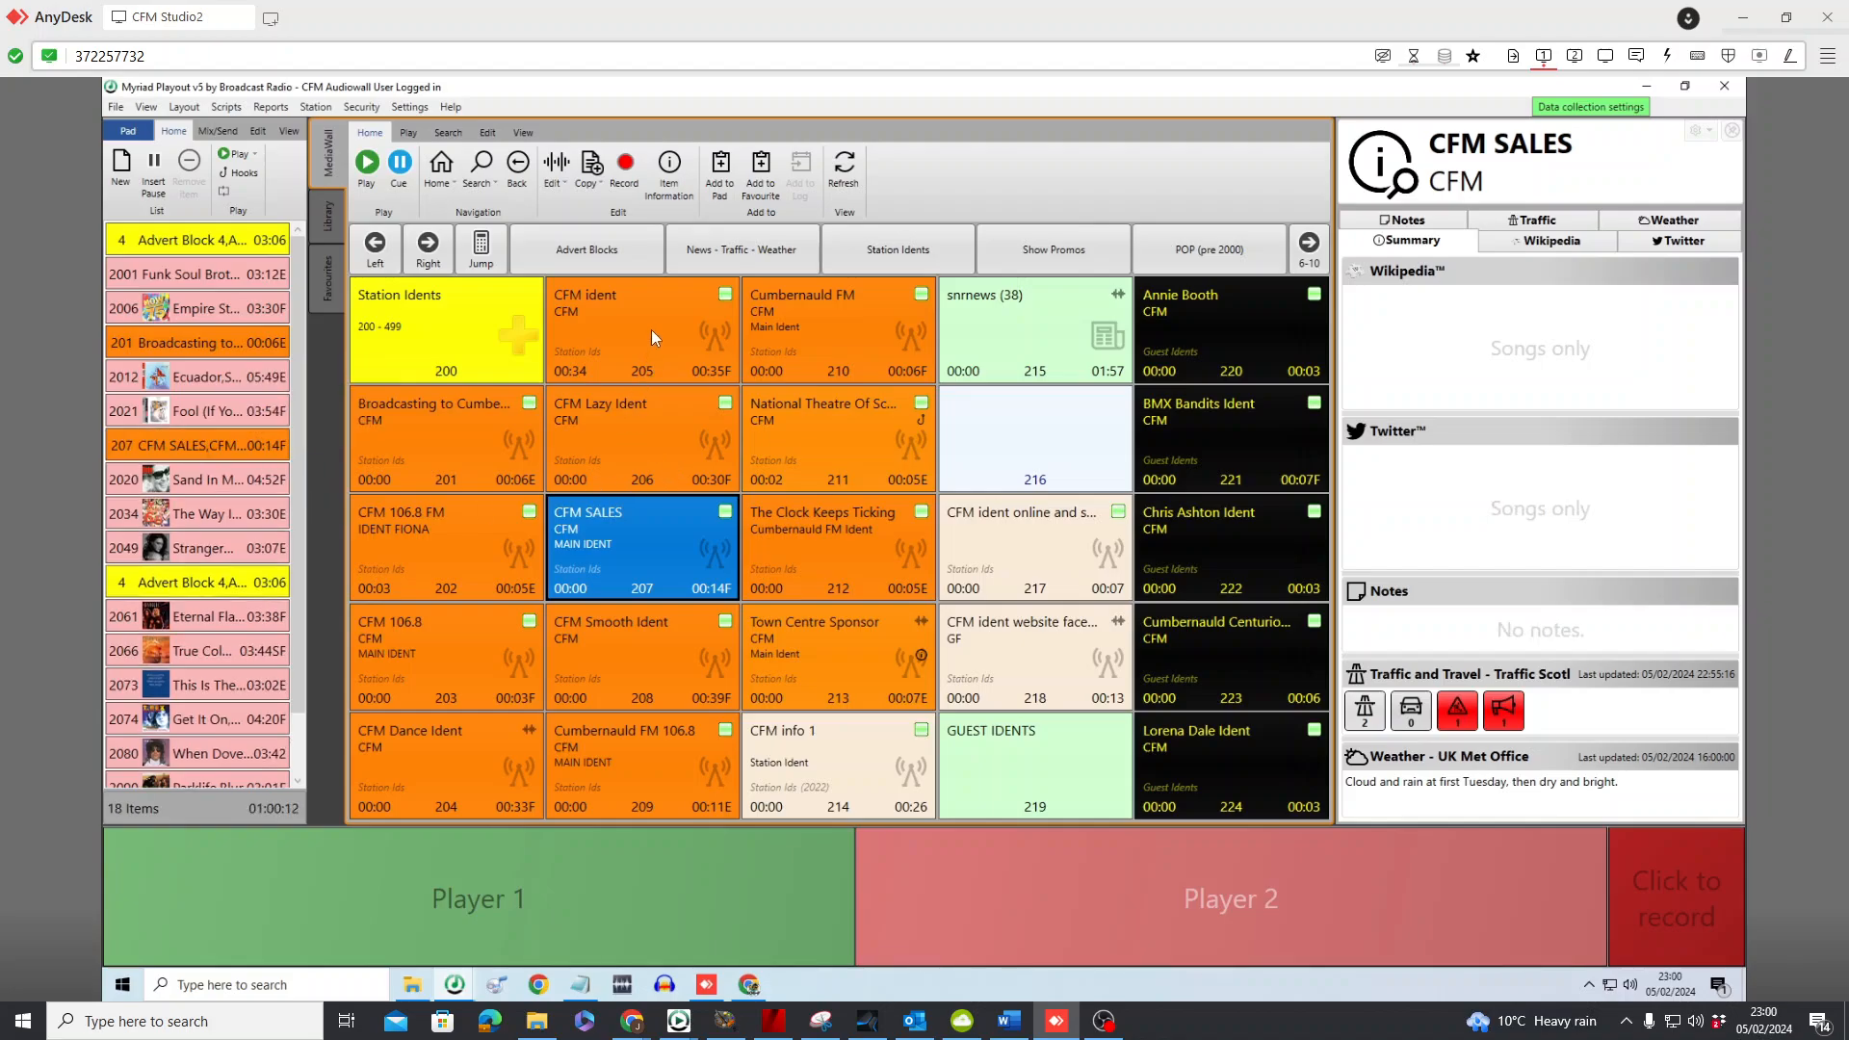
pyautogui.moveTo(834, 323); pyautogui.dragTo(255, 539)
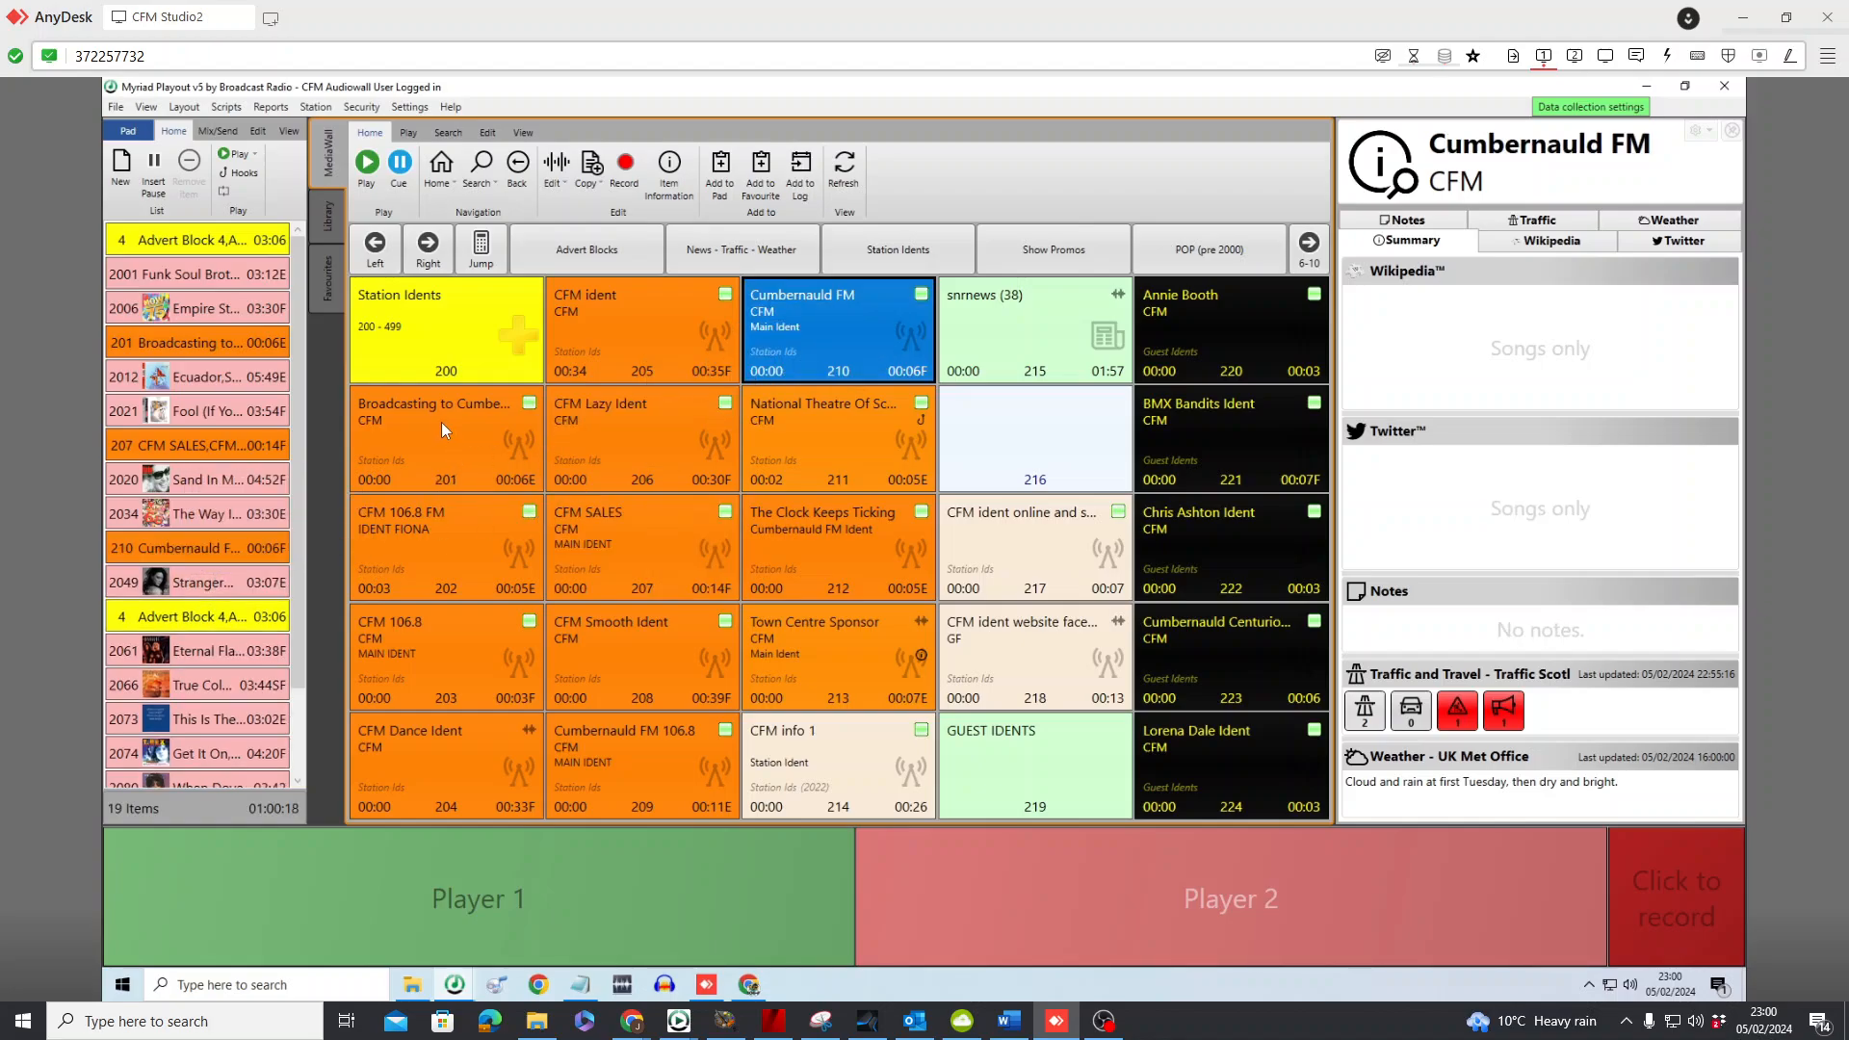
# Insert the Broadcasting to Cumbernauld ident after True Colors, CFM SALES after Get It On, and The Clock Keeps Ticking after Parklife
pyautogui.moveTo(448, 419); pyautogui.dragTo(235, 675)
pyautogui.moveTo(607, 547); pyautogui.dragTo(239, 707)
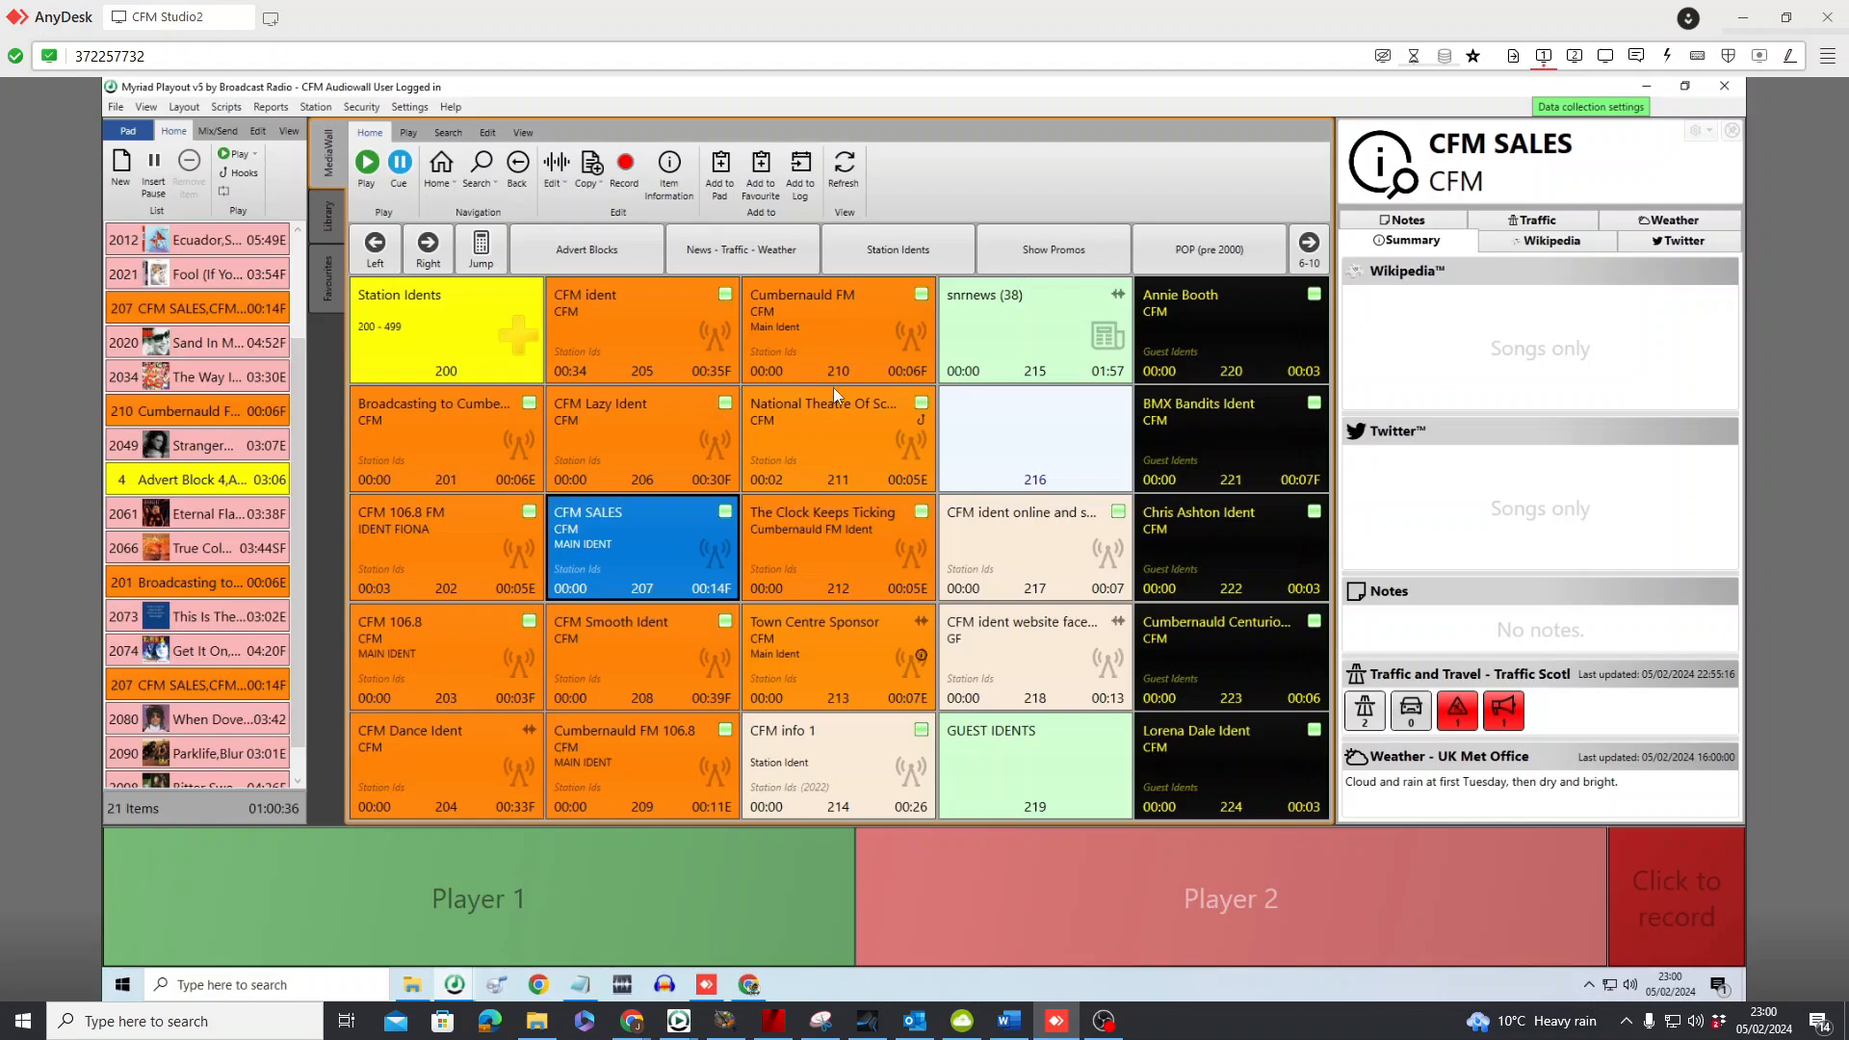
pyautogui.moveTo(830, 534); pyautogui.dragTo(260, 778)
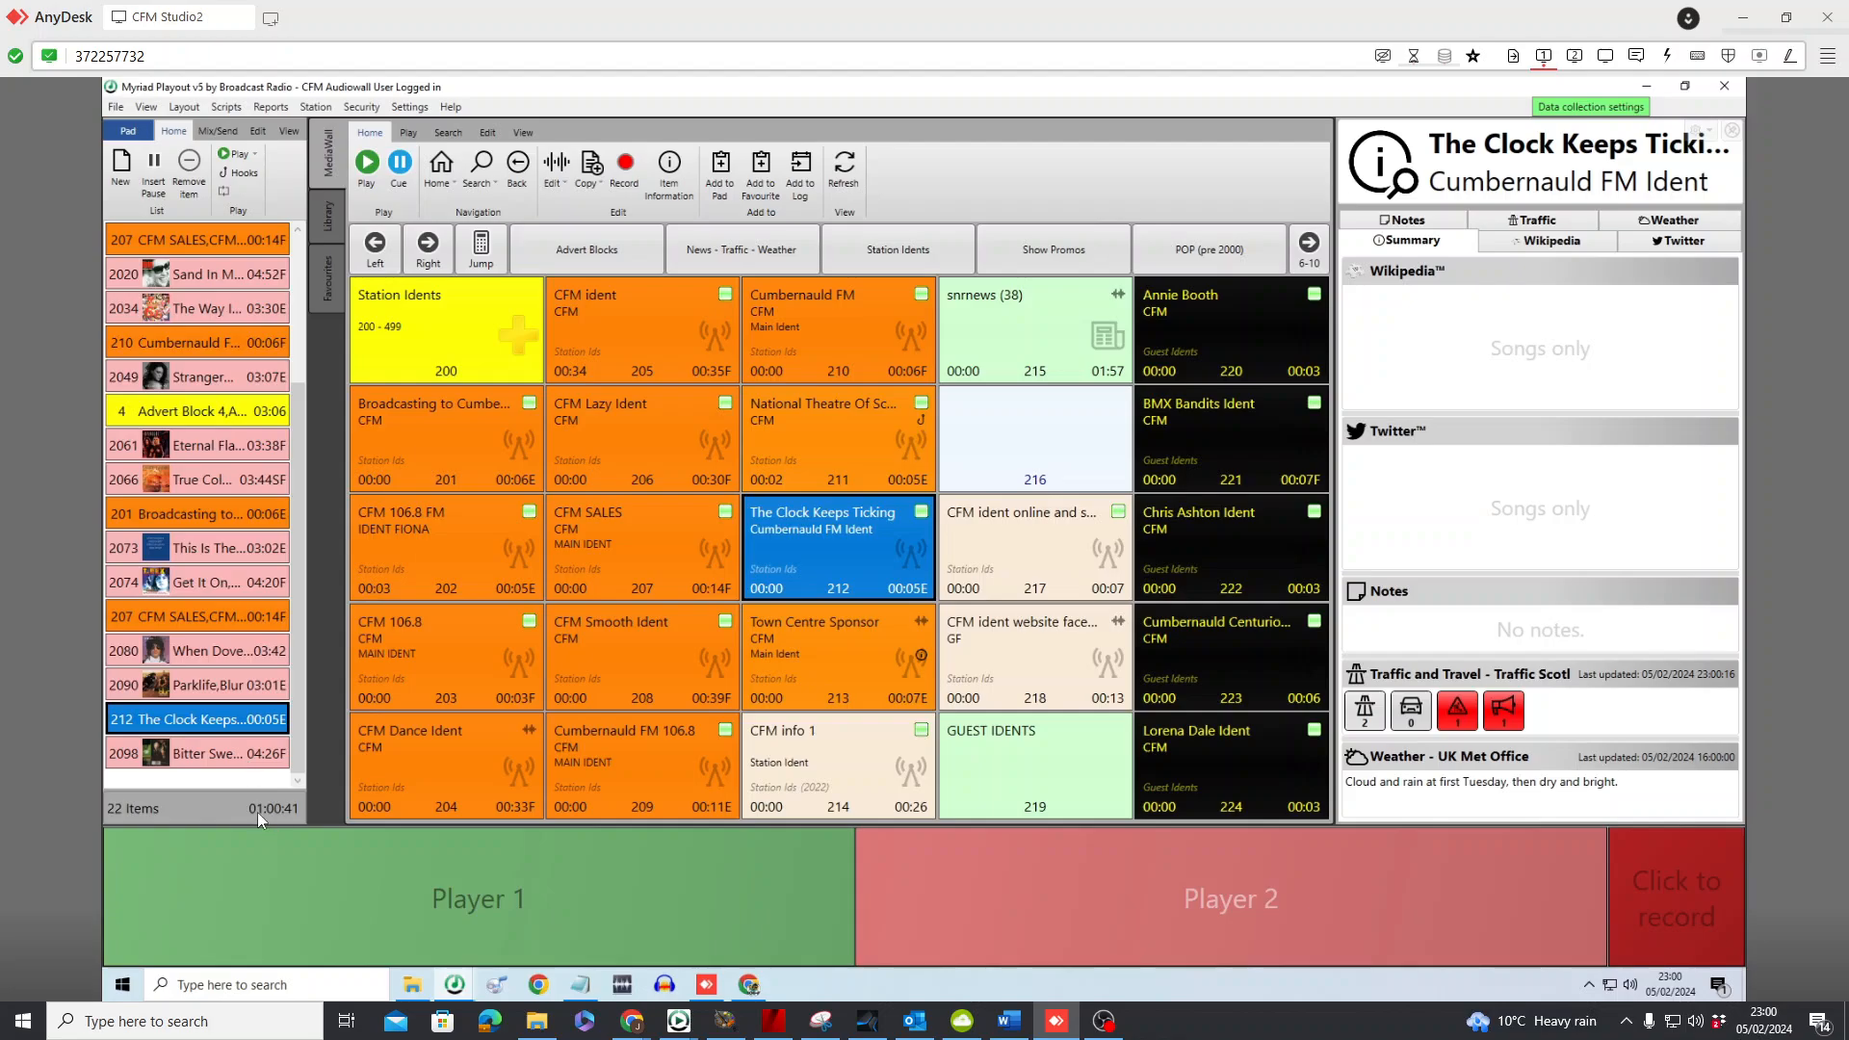
# Start saving the Pad list to a file and browse to the presenter's own folder under J in Presenter Folders
pyautogui.click(134, 131)
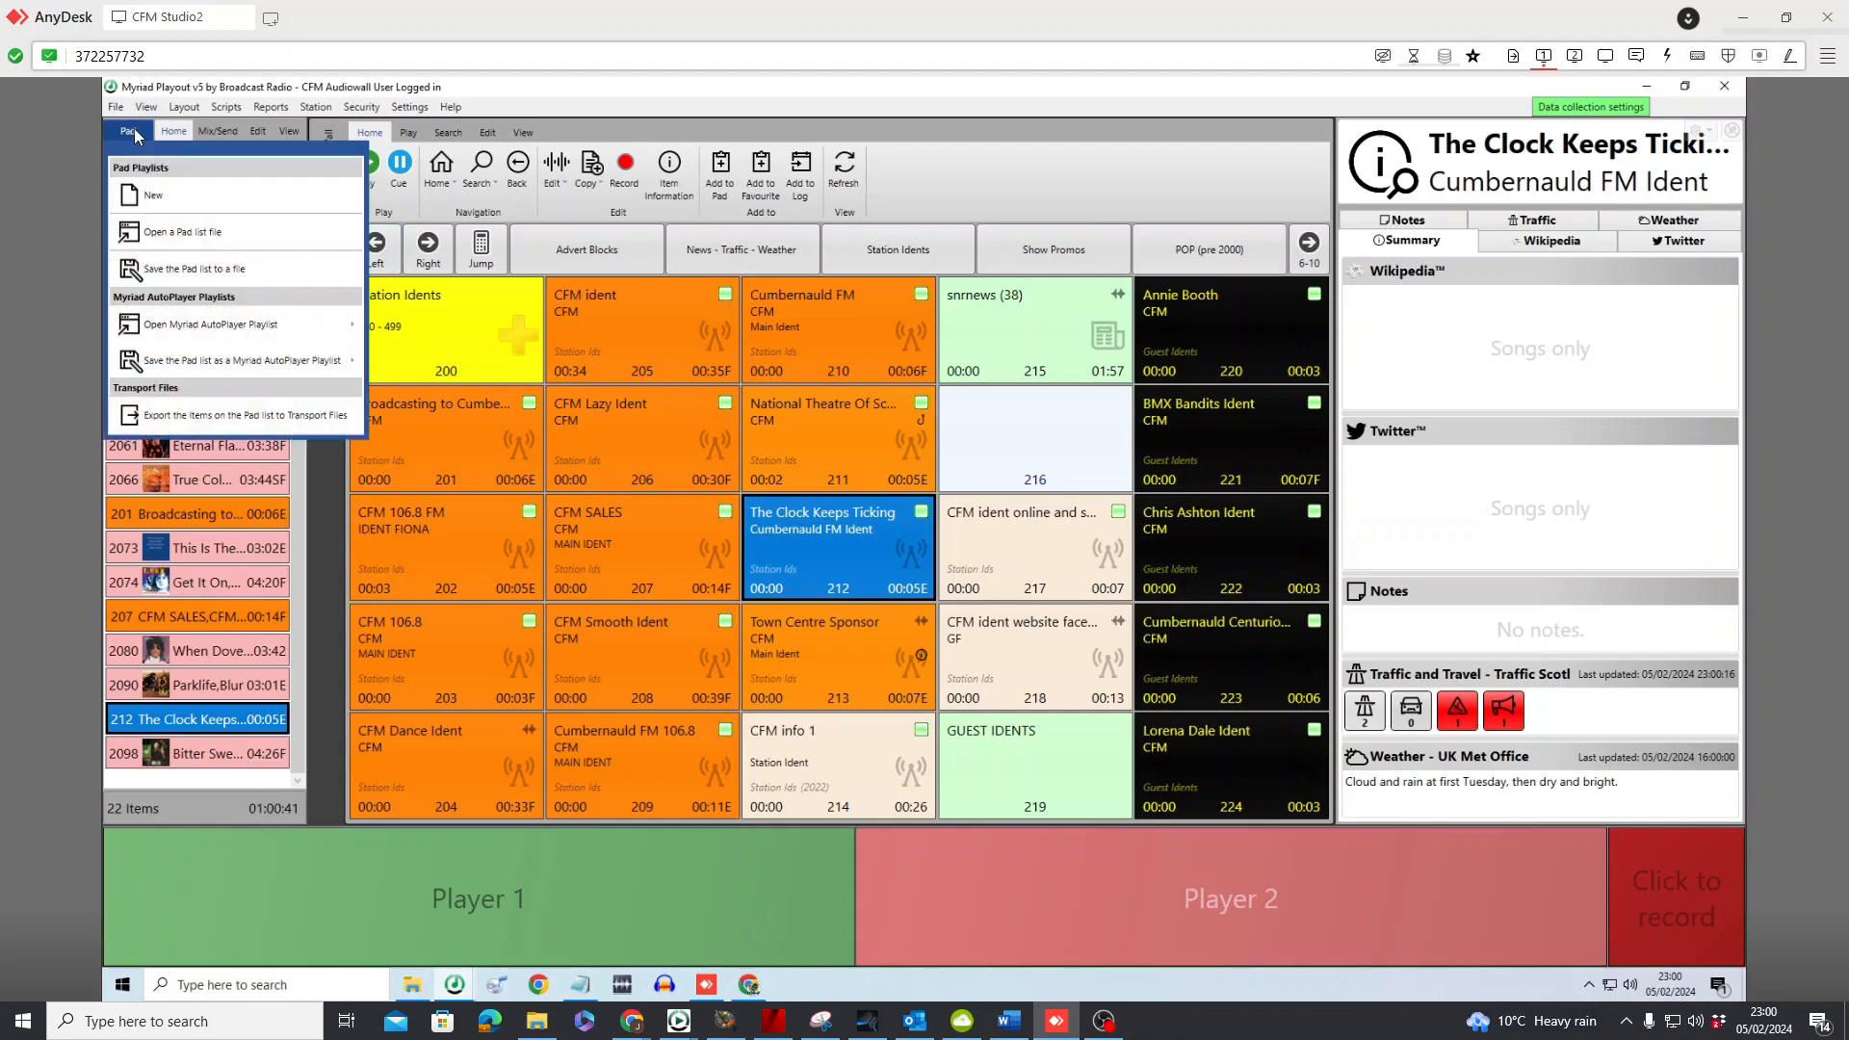
pyautogui.click(185, 274)
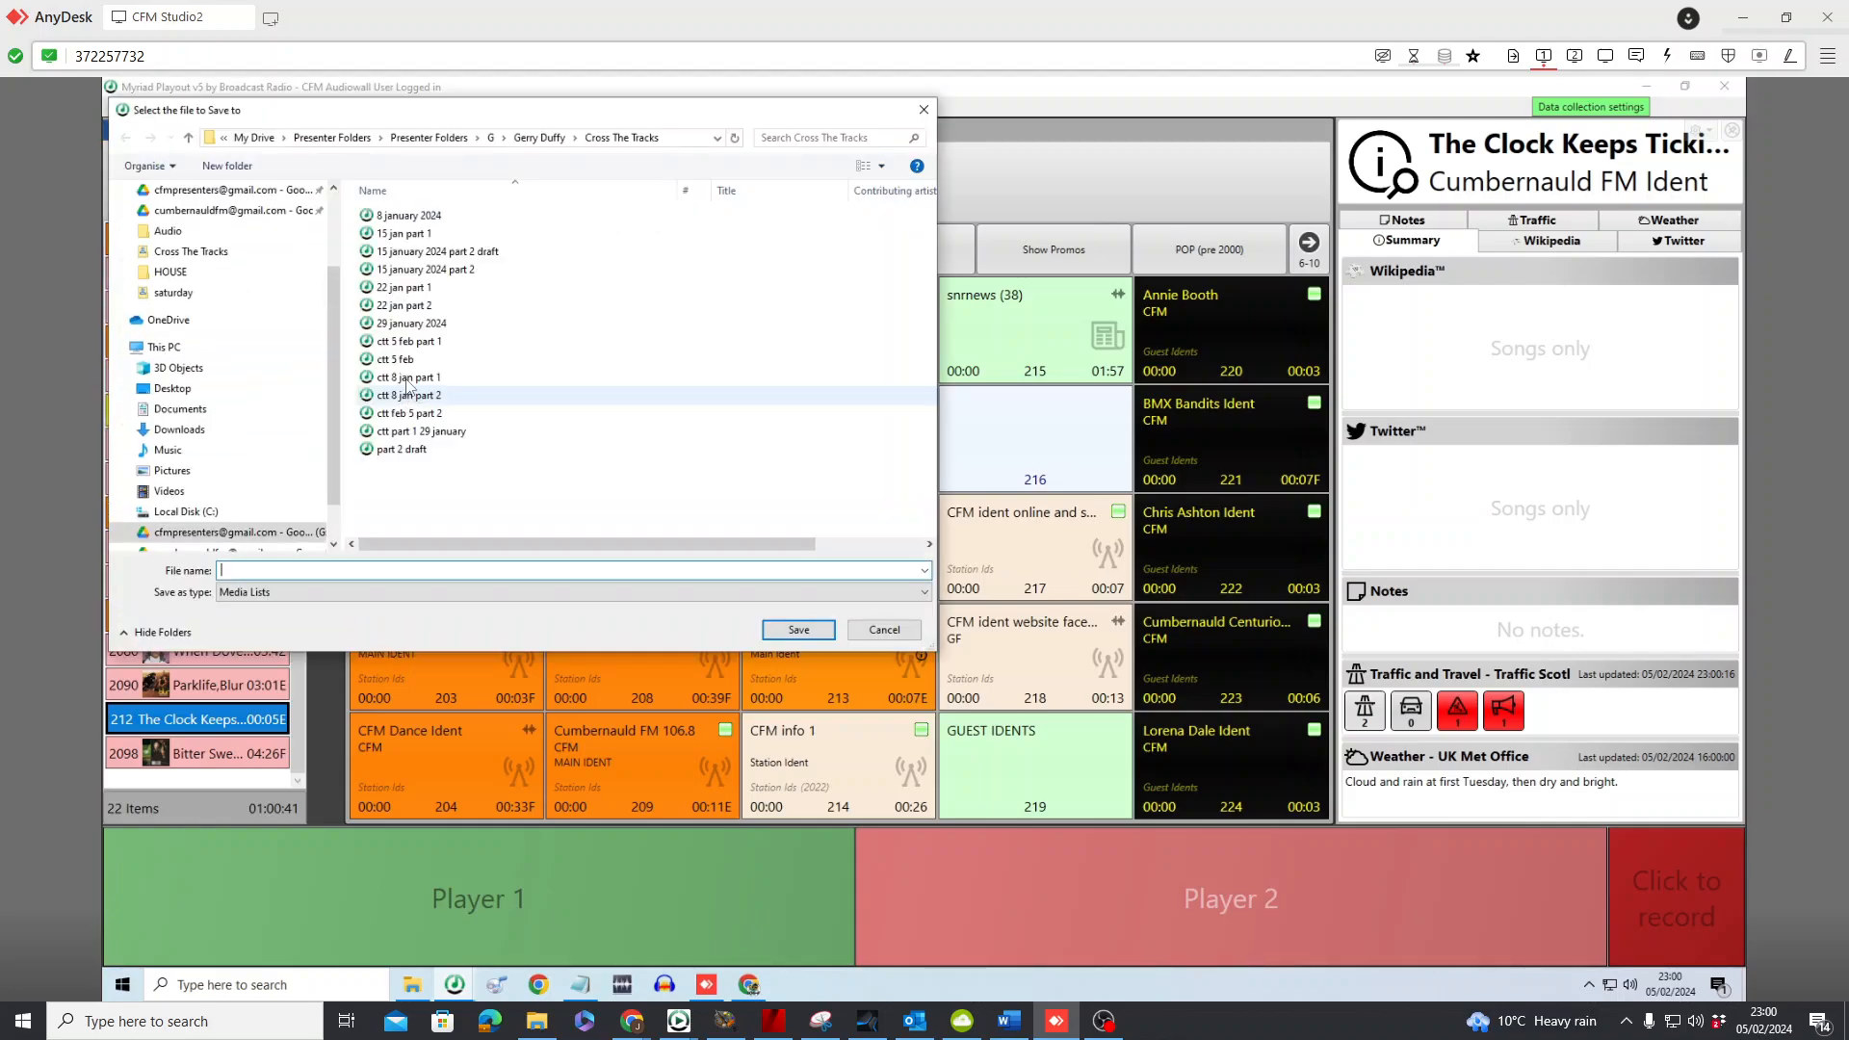
pyautogui.click(431, 138)
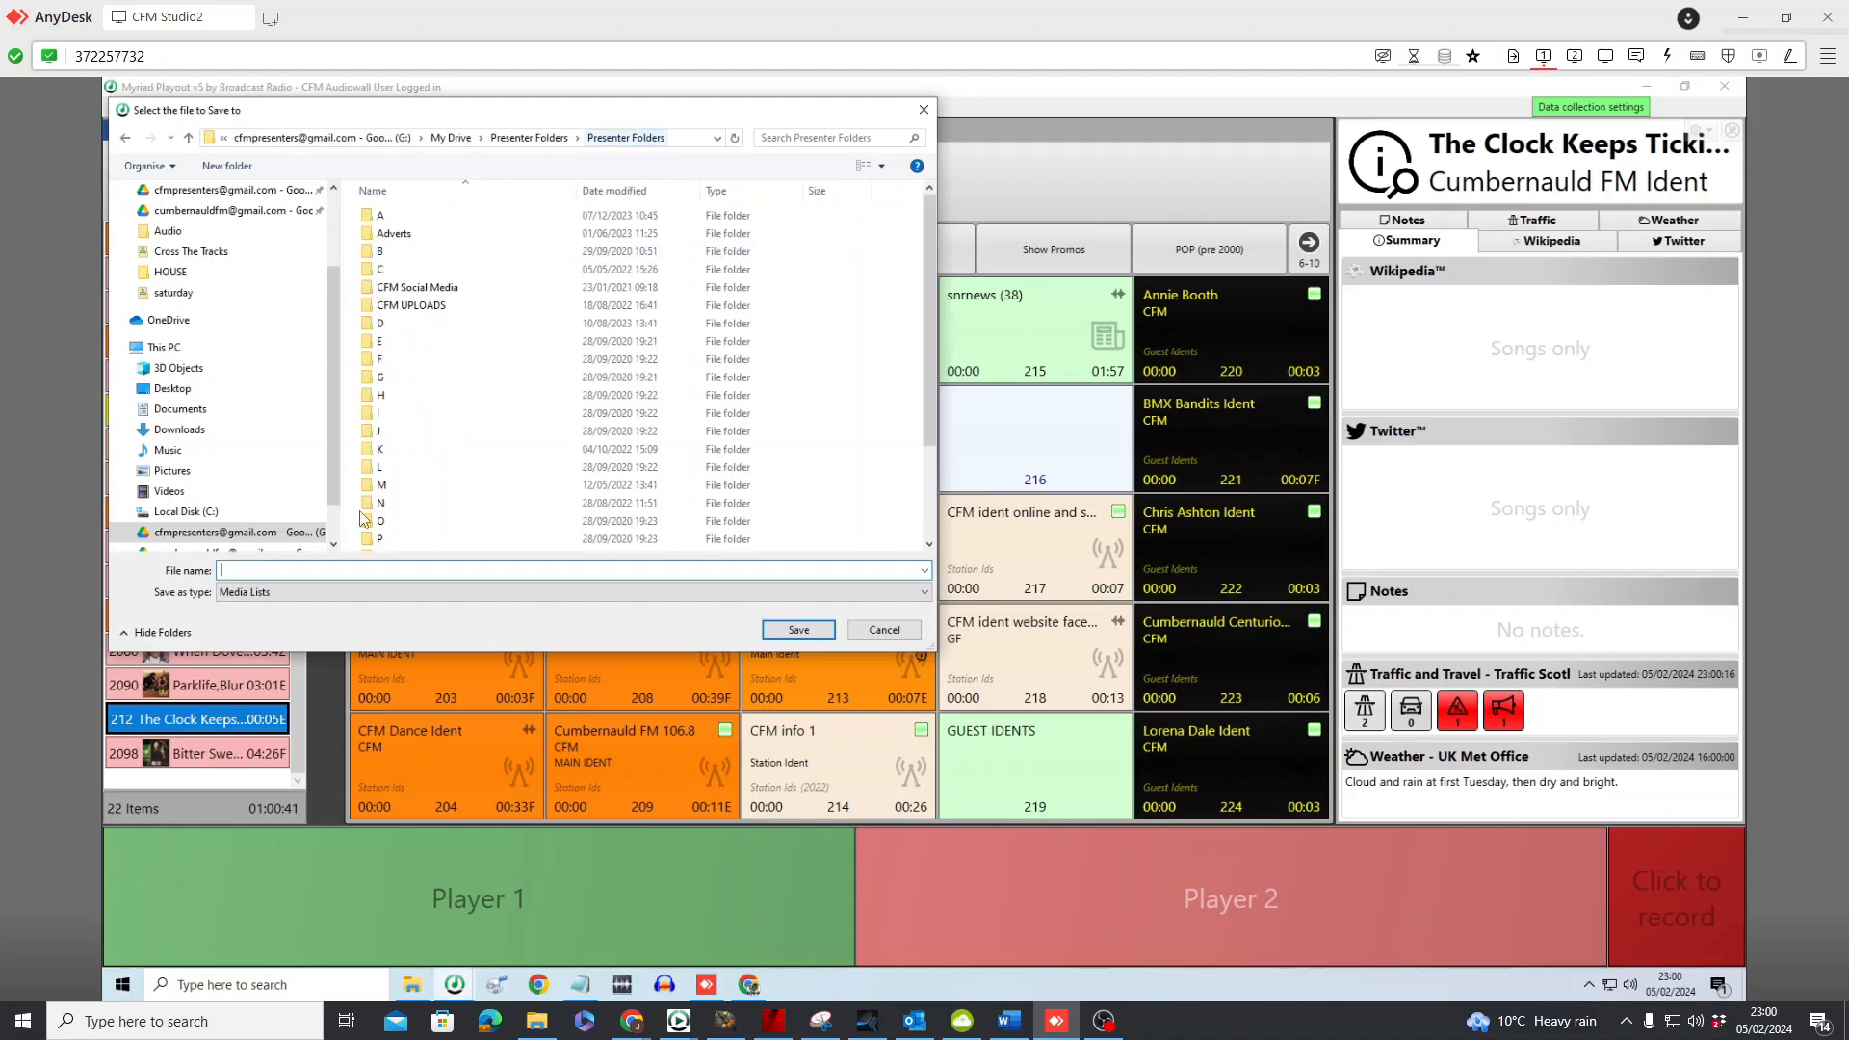
pyautogui.doubleClick(379, 430)
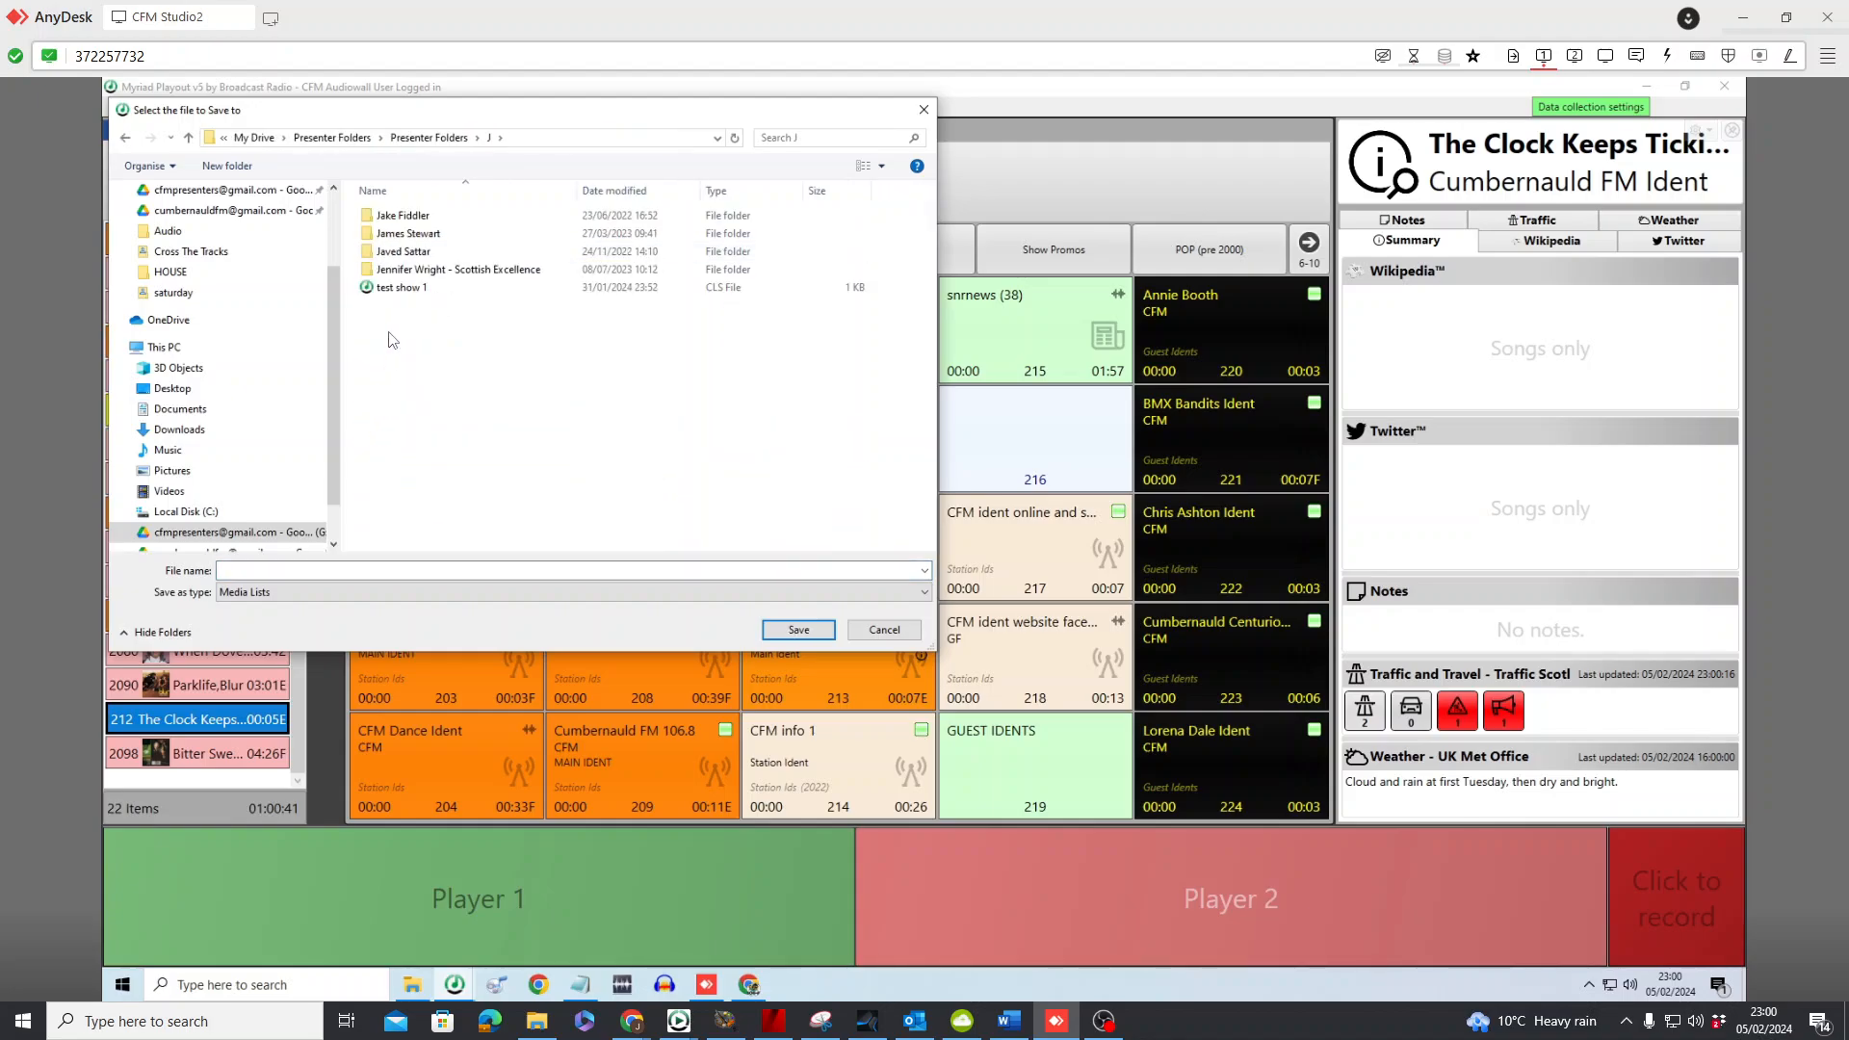
pyautogui.doubleClick(397, 252)
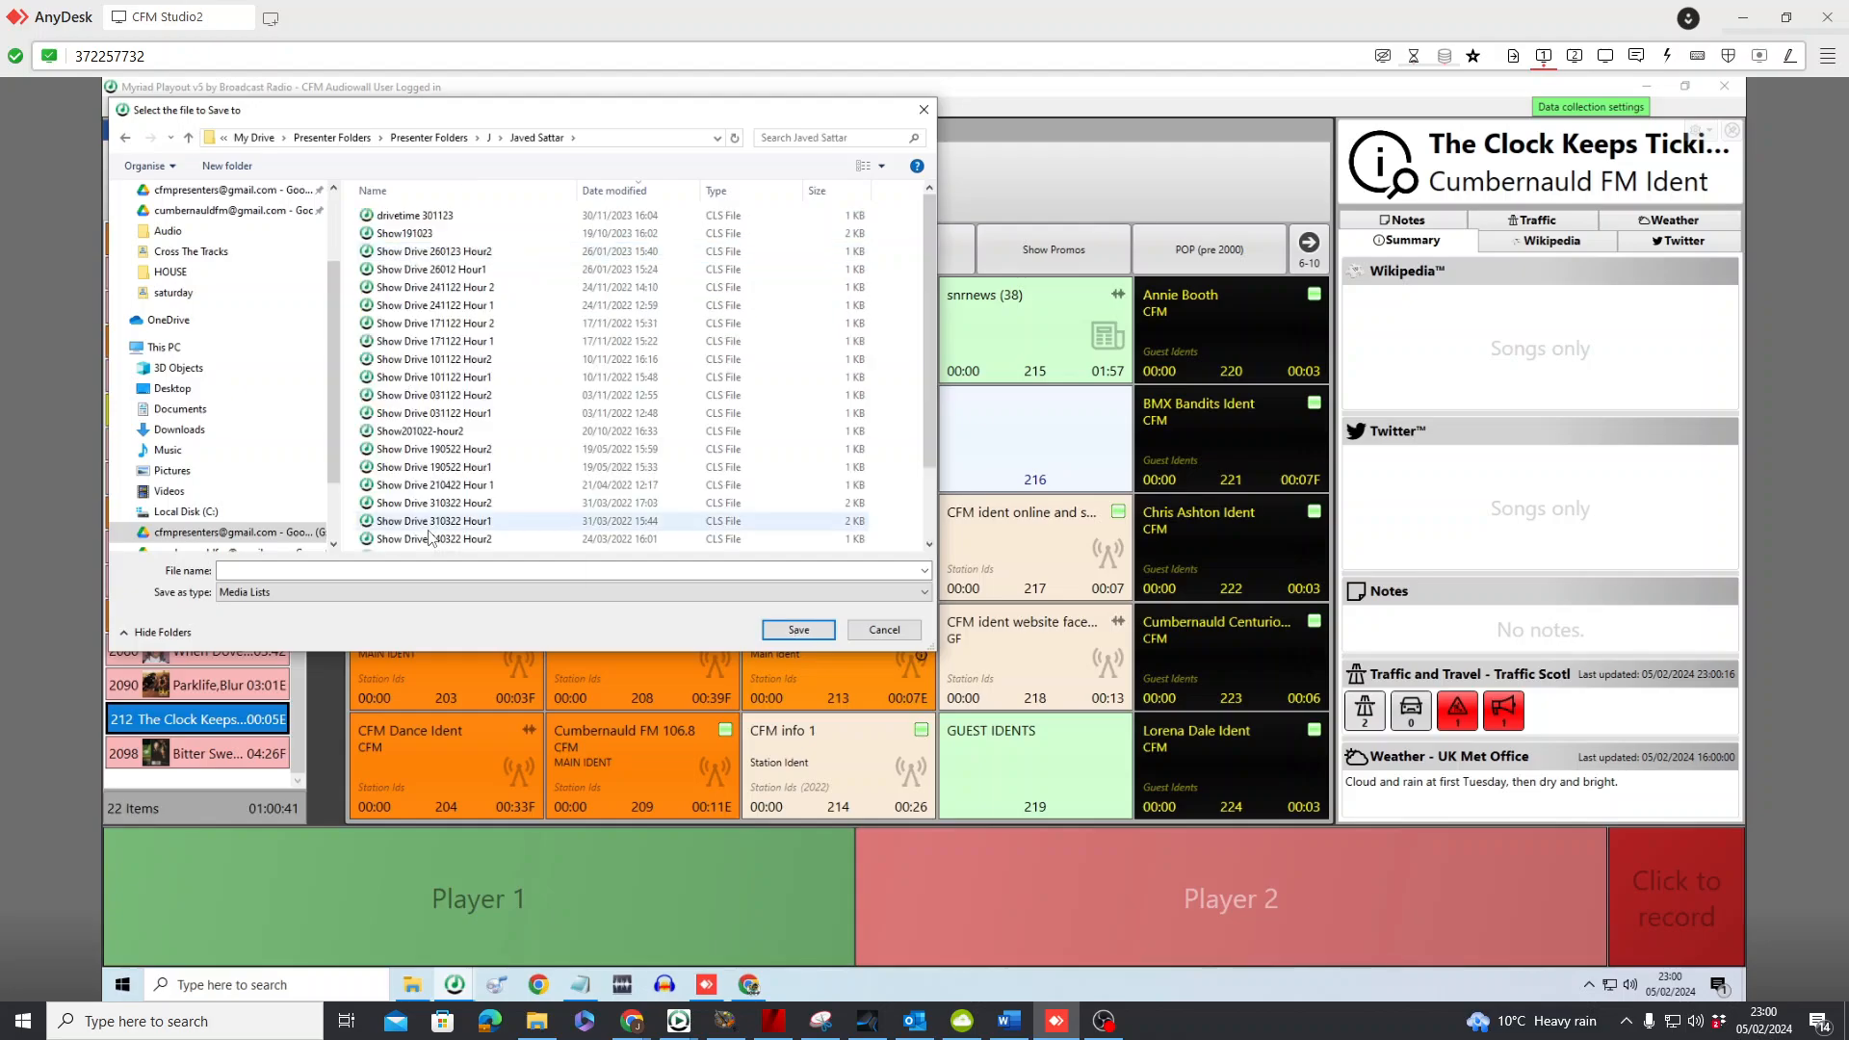
# Name the Pad list file Thursday Drive 080224 and save it in the presenter's folder
pyautogui.click(398, 572)
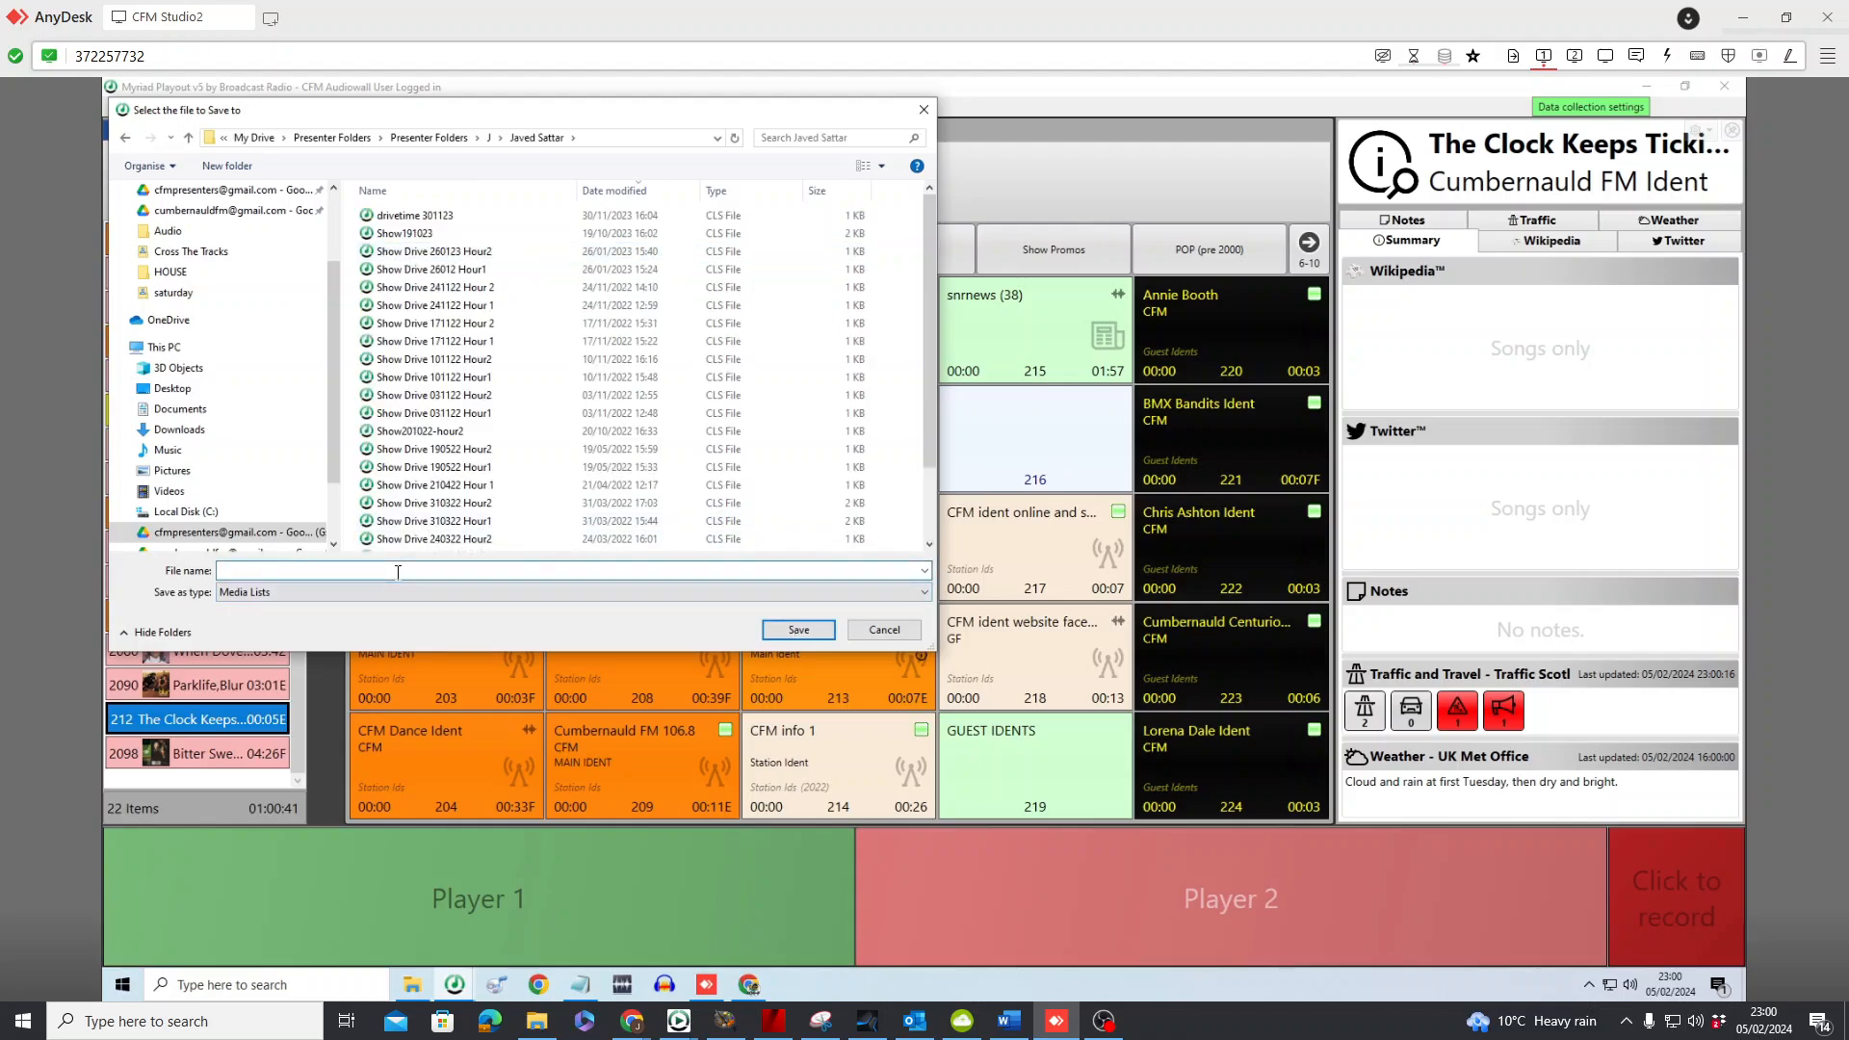
pyautogui.write('Thursday Drive')
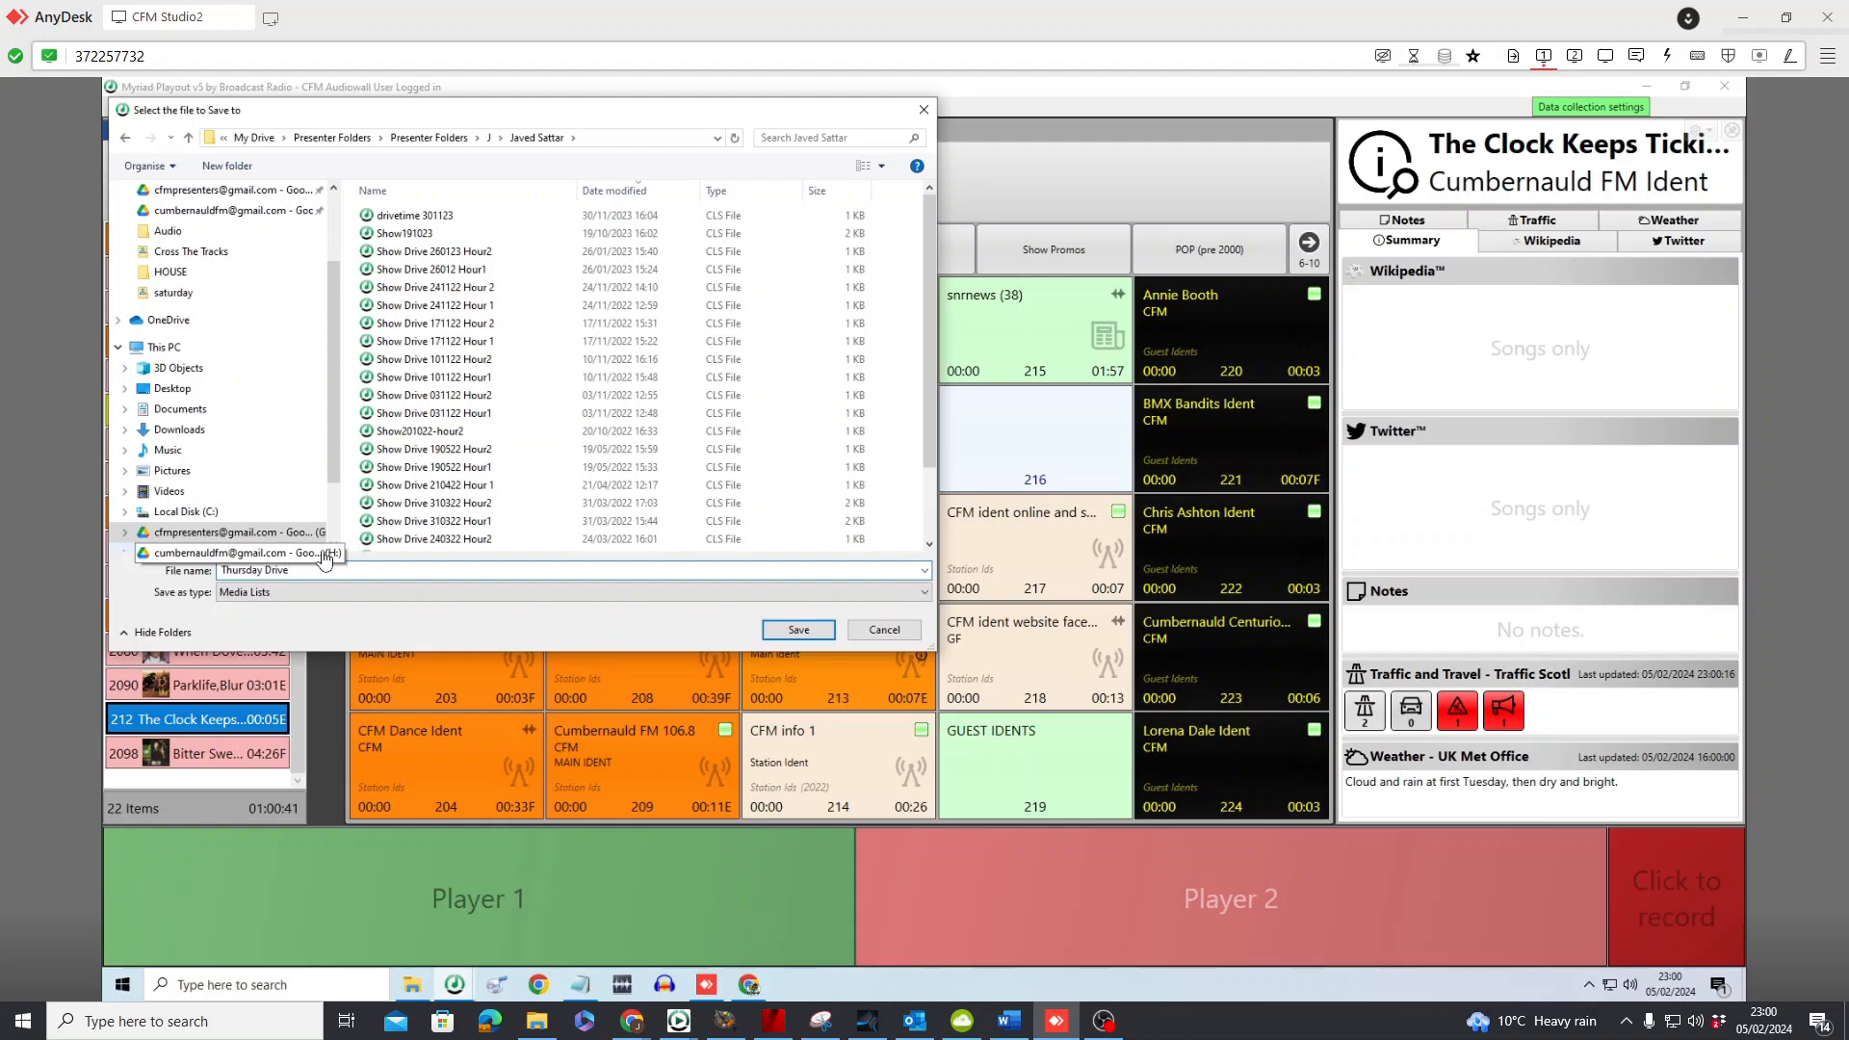
pyautogui.write('08022')
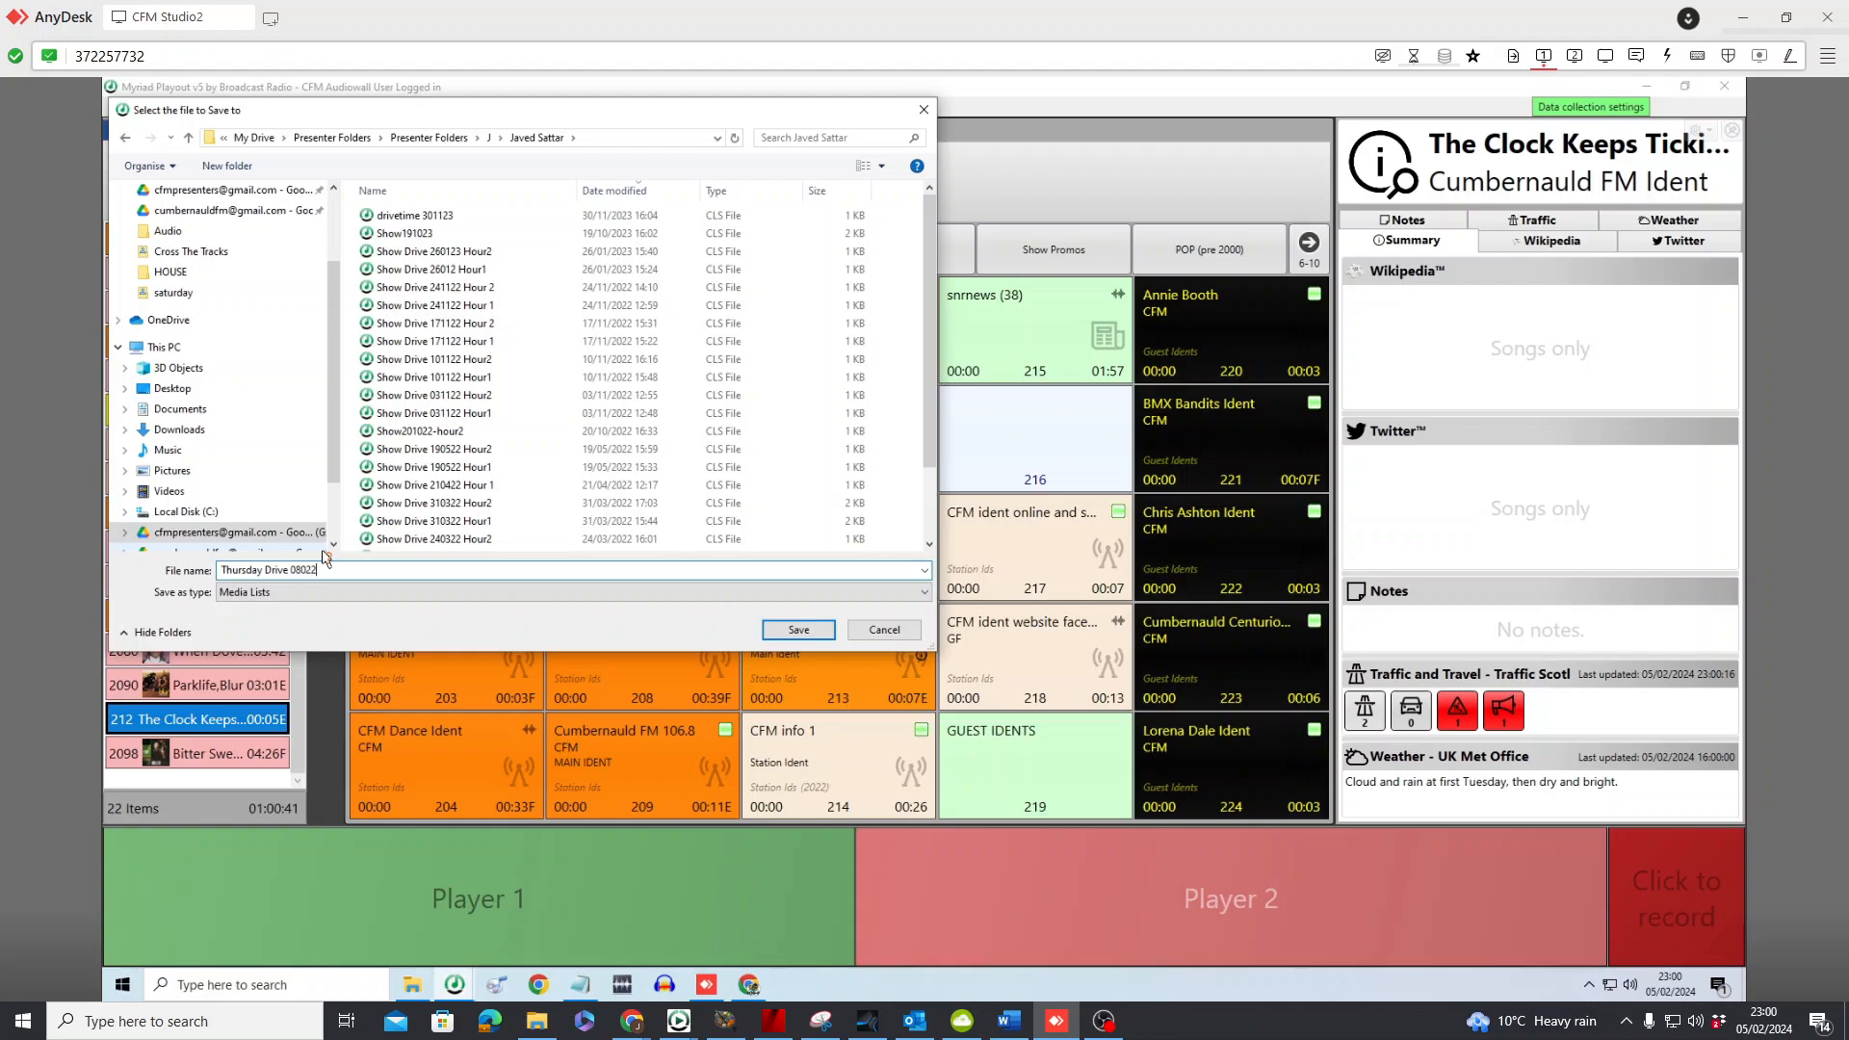
pyautogui.write('4')
pyautogui.press('Return')
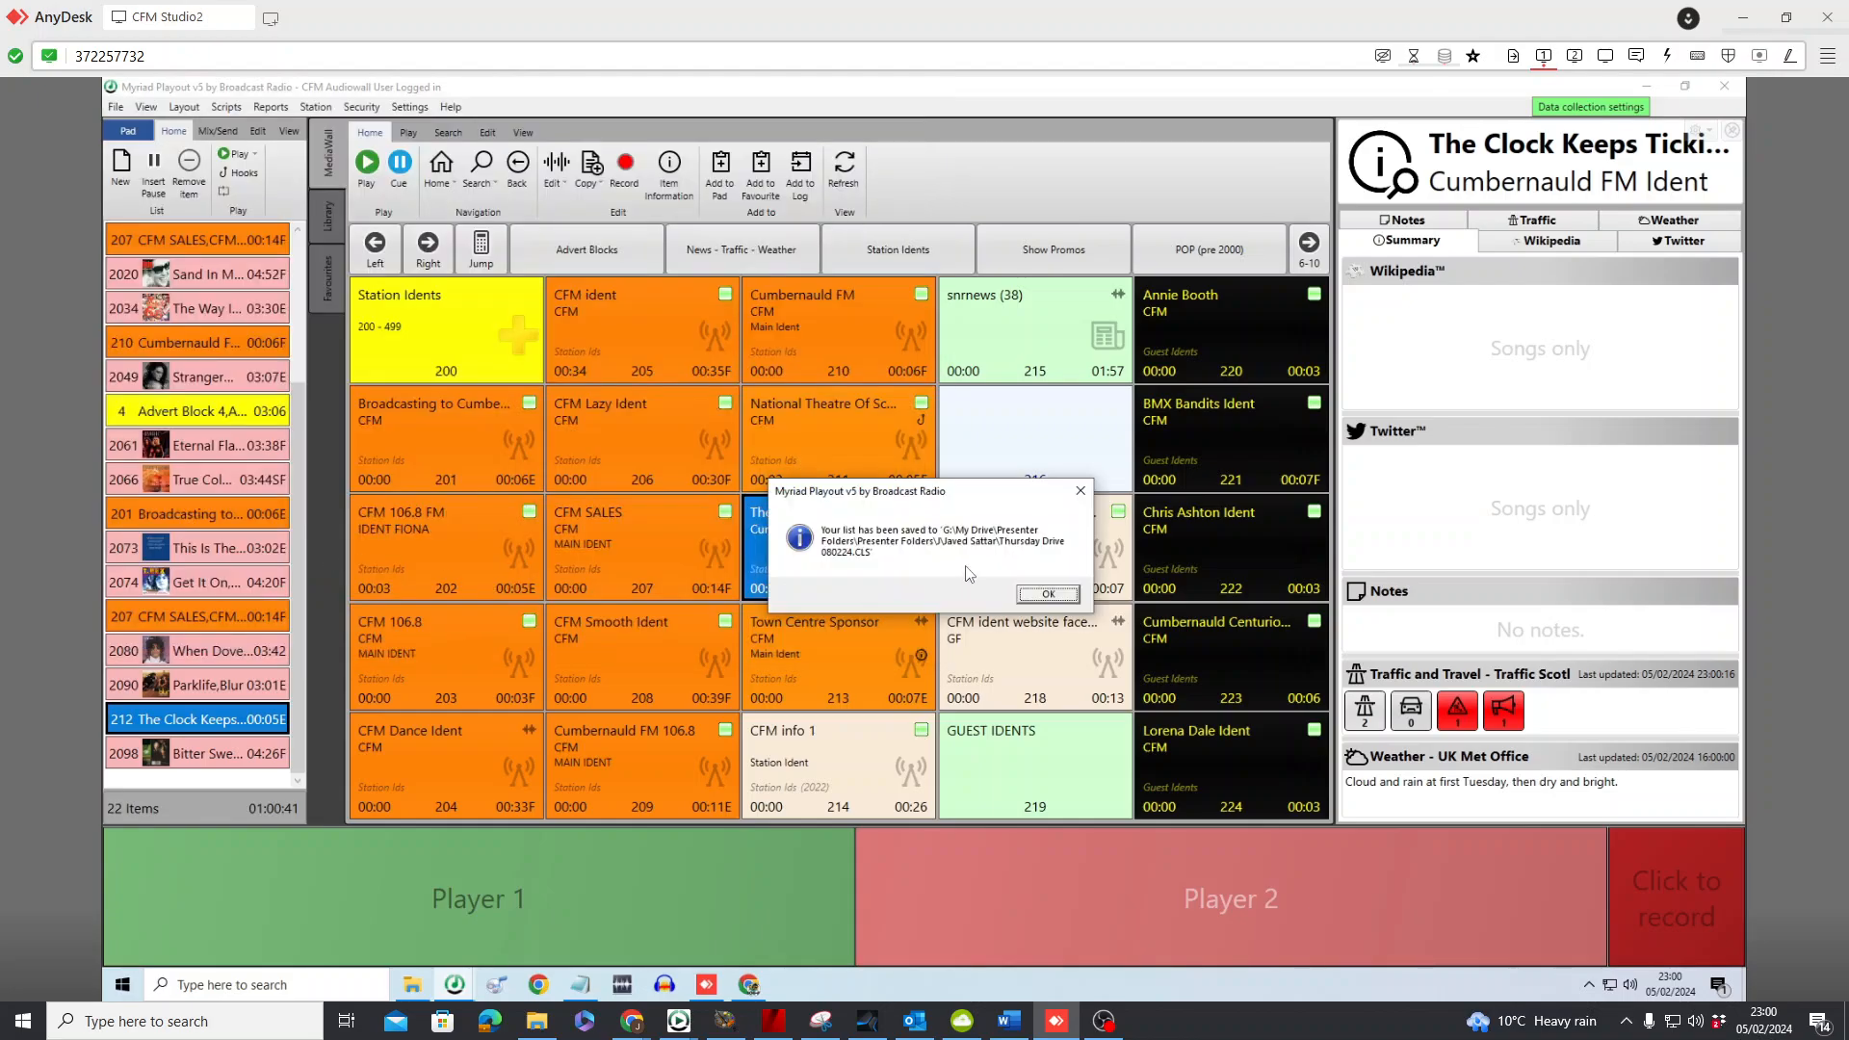
pyautogui.click(1048, 595)
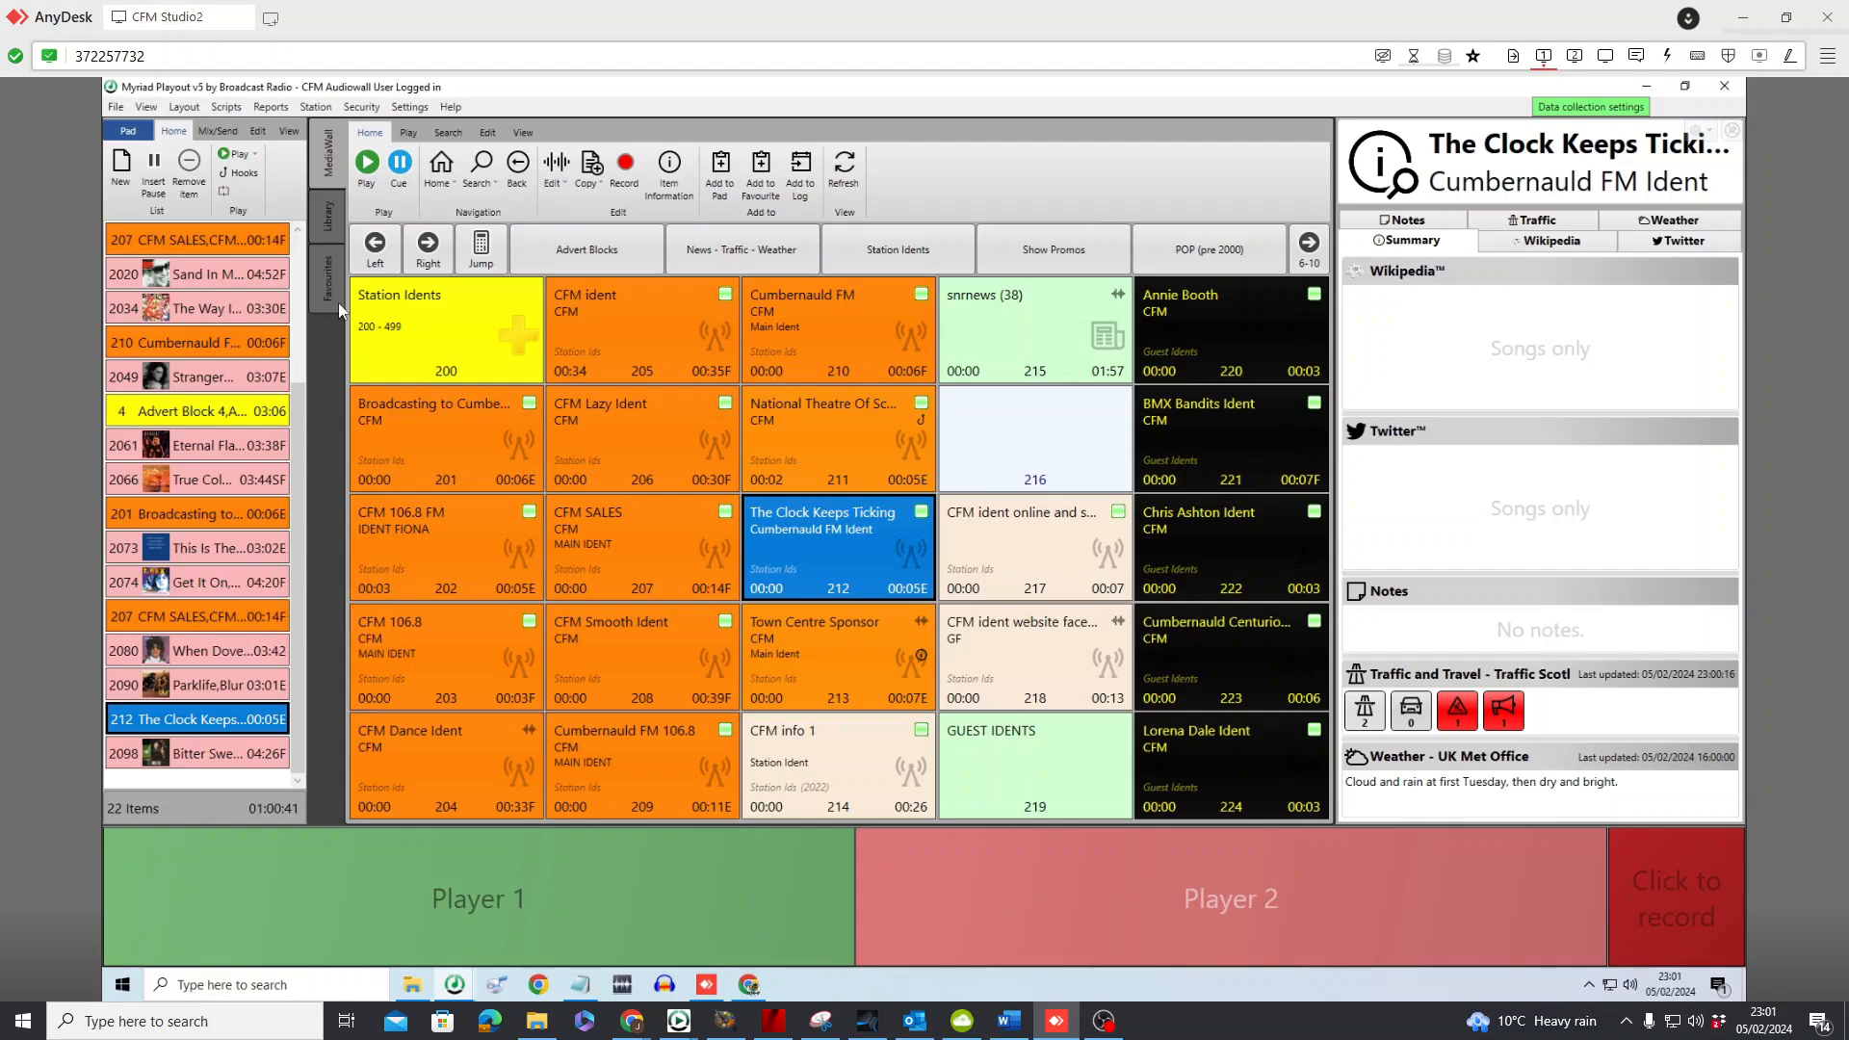
pyautogui.click(219, 135)
pyautogui.click(233, 172)
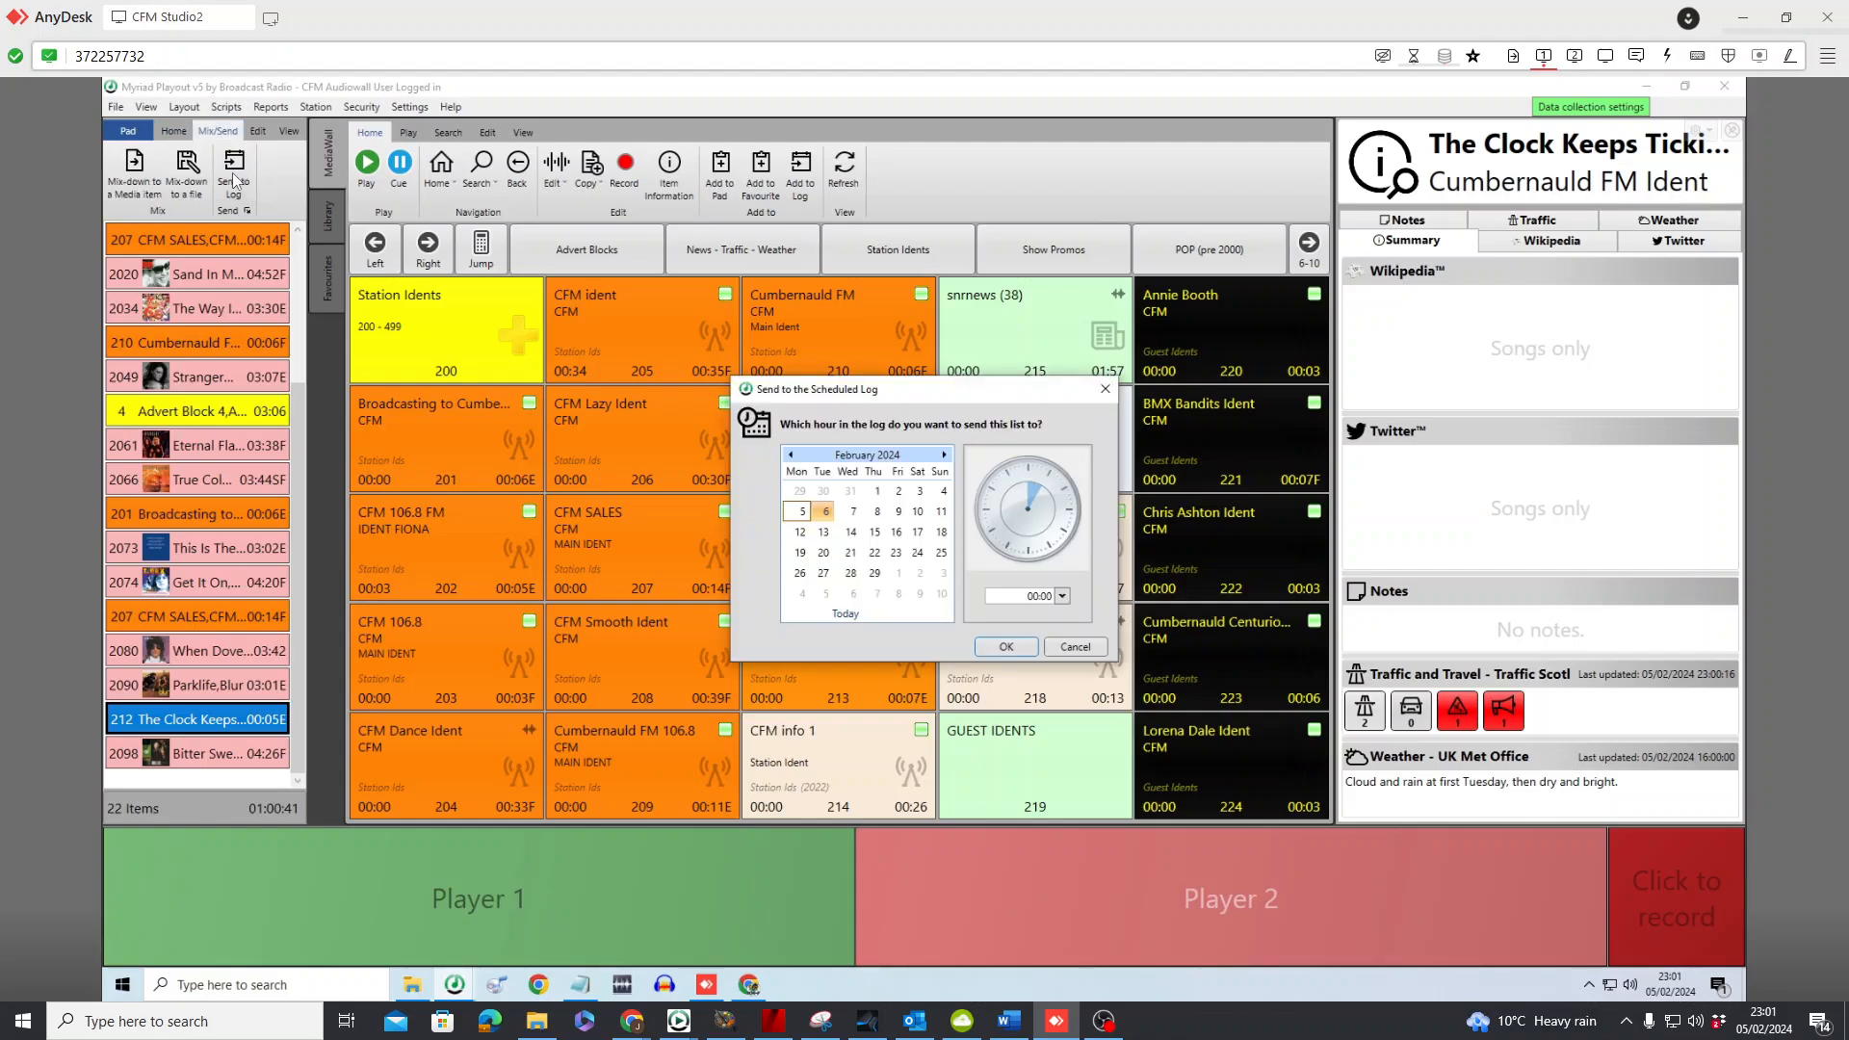
pyautogui.click(1071, 649)
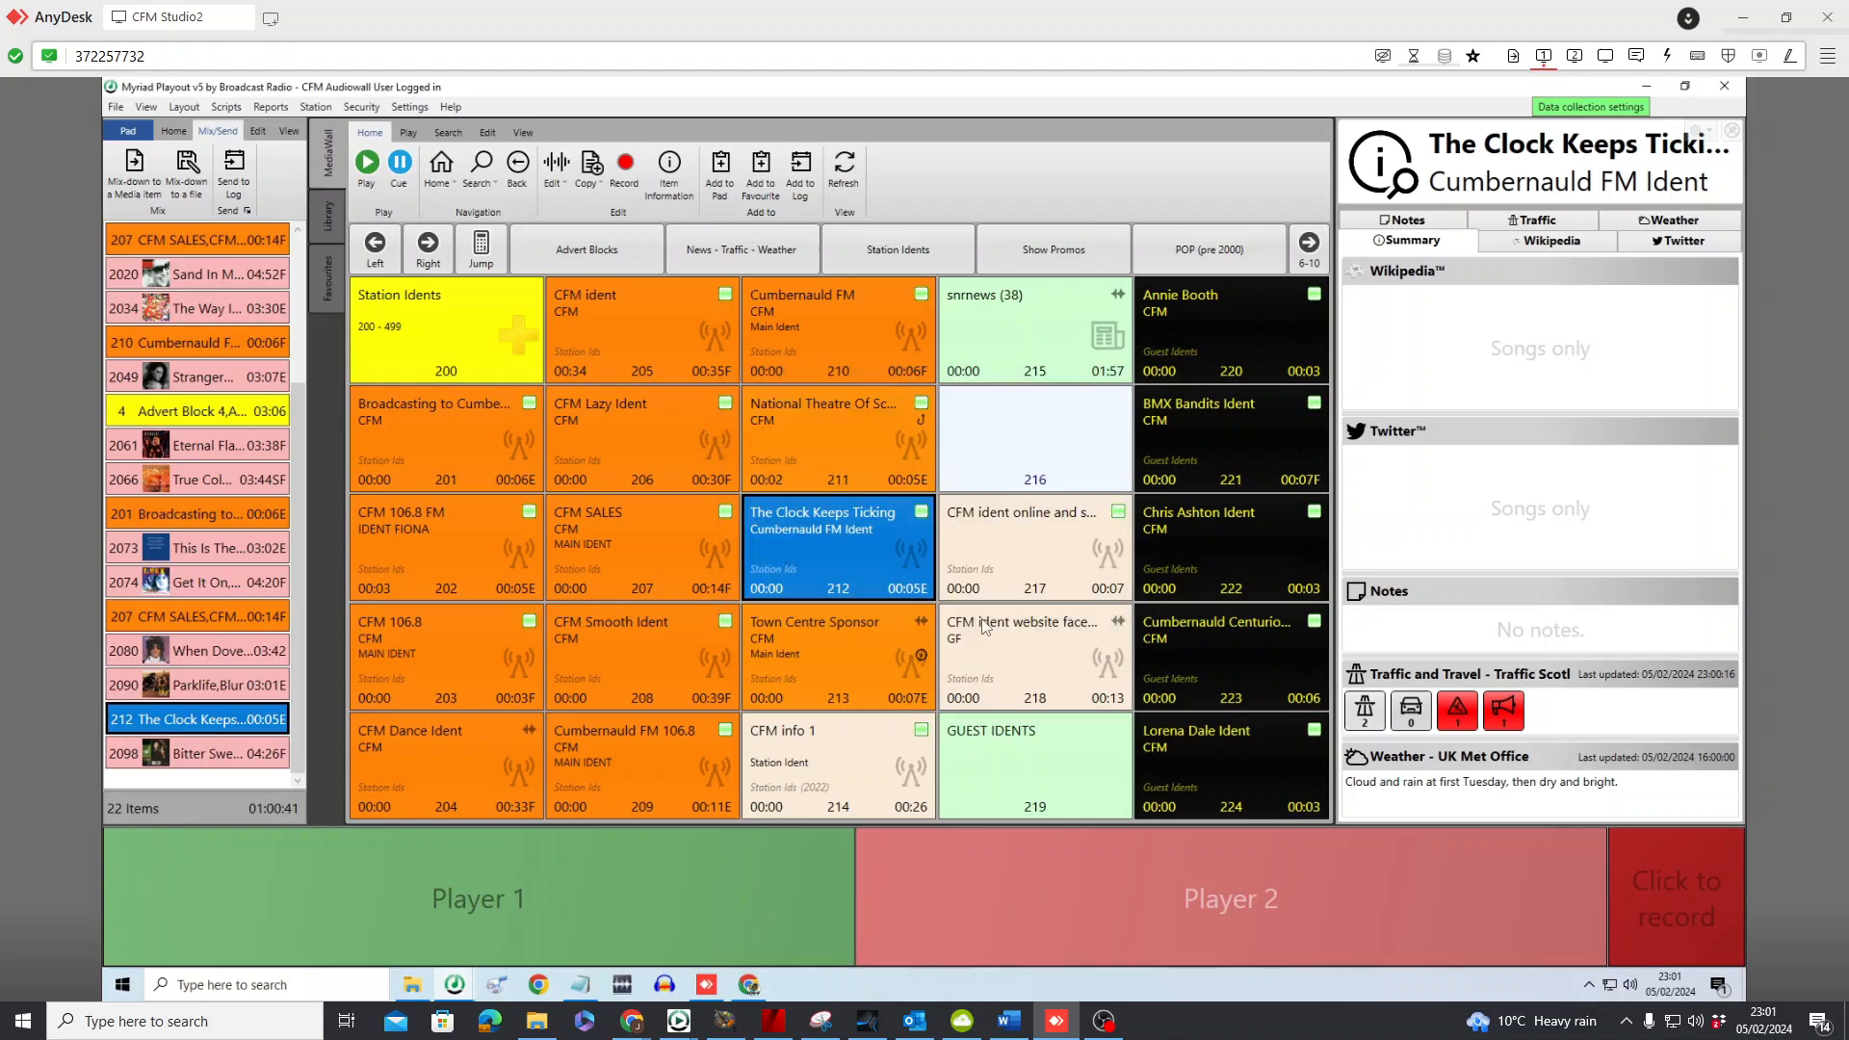
# Switch to the Default with Pad Layout and bring the station log to 16:00 on Thursday 8 February 2024
pyautogui.click(186, 108)
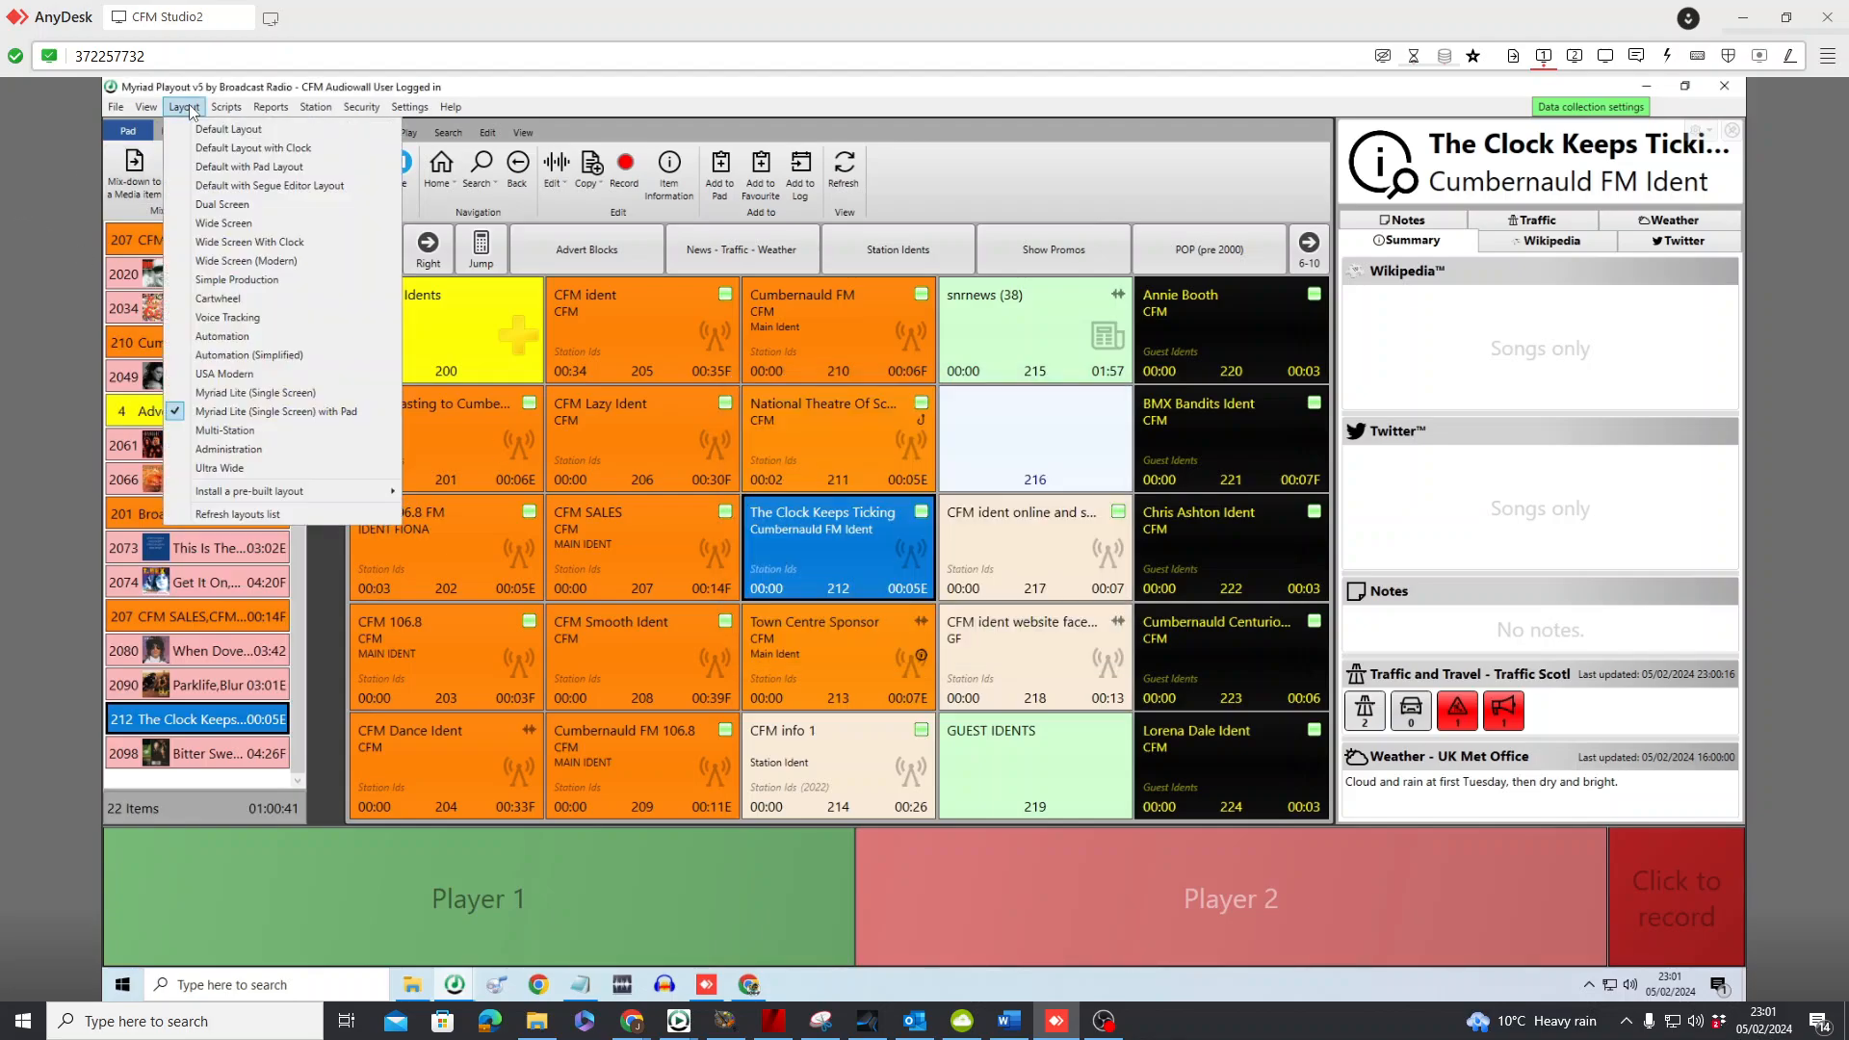
pyautogui.click(234, 183)
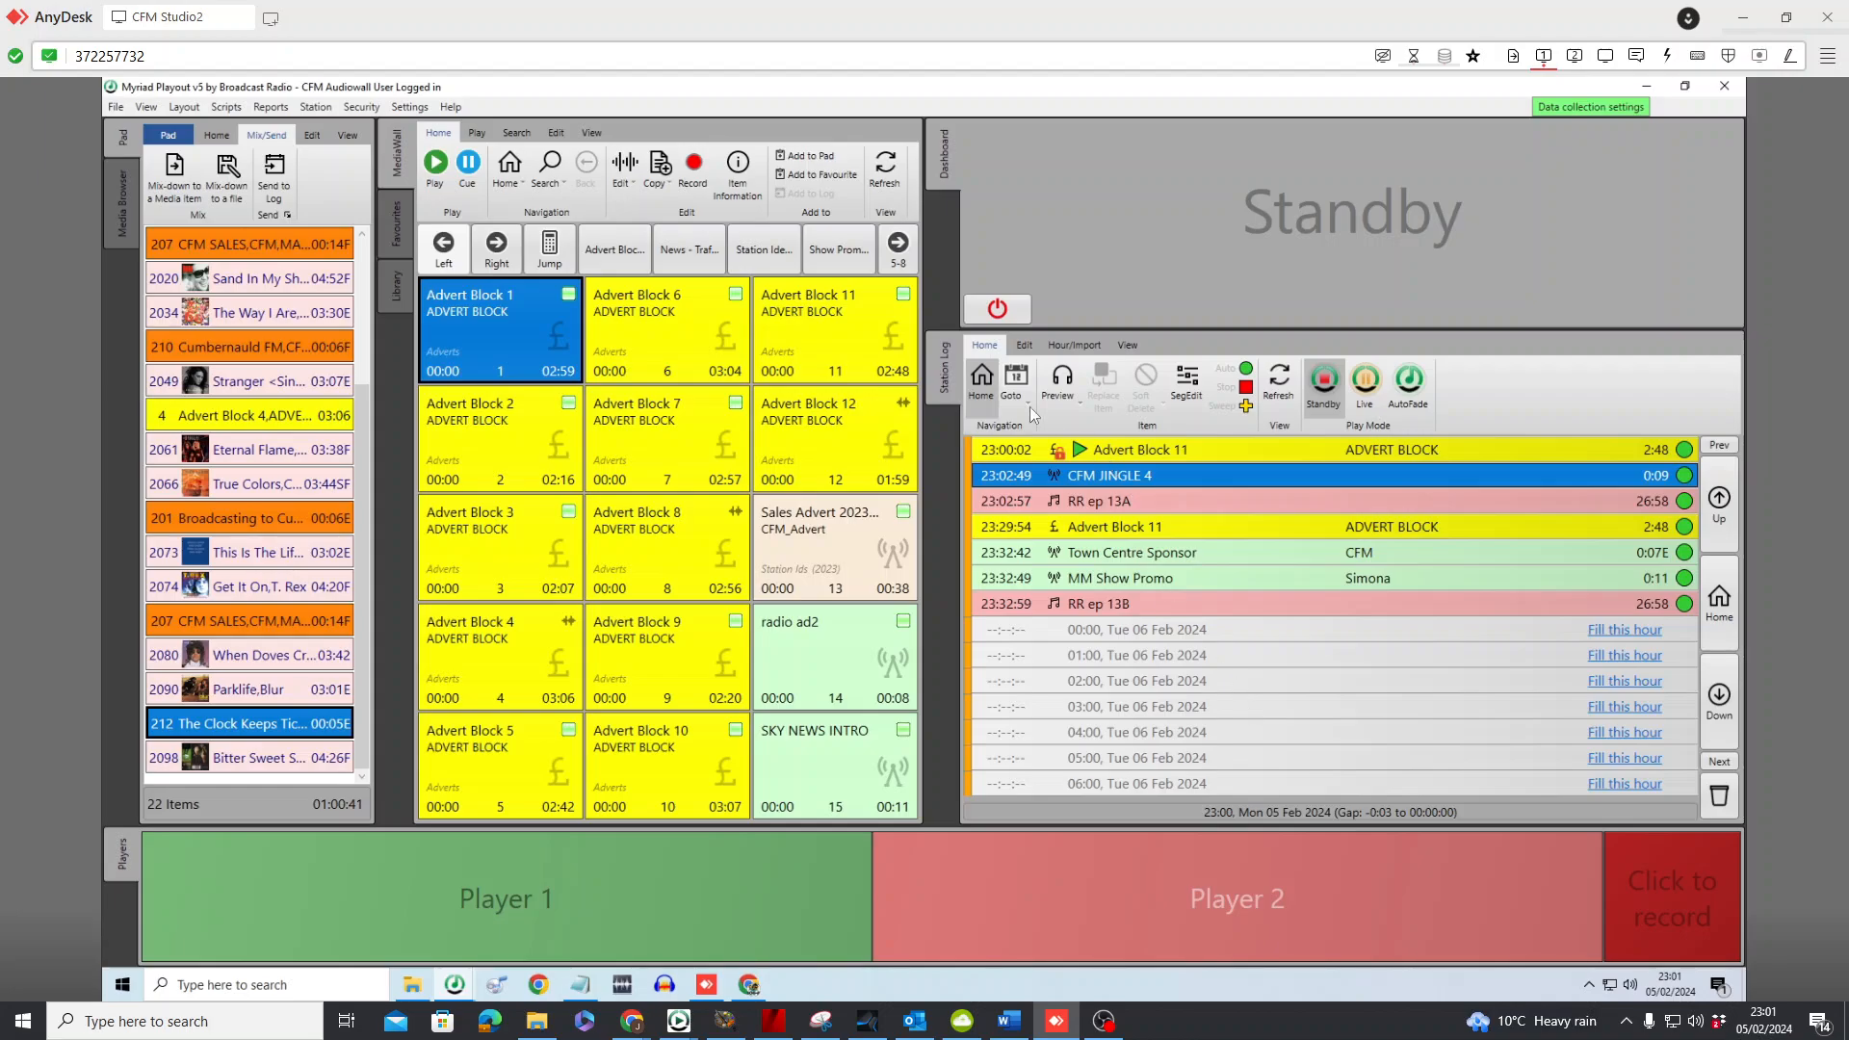
pyautogui.click(1019, 385)
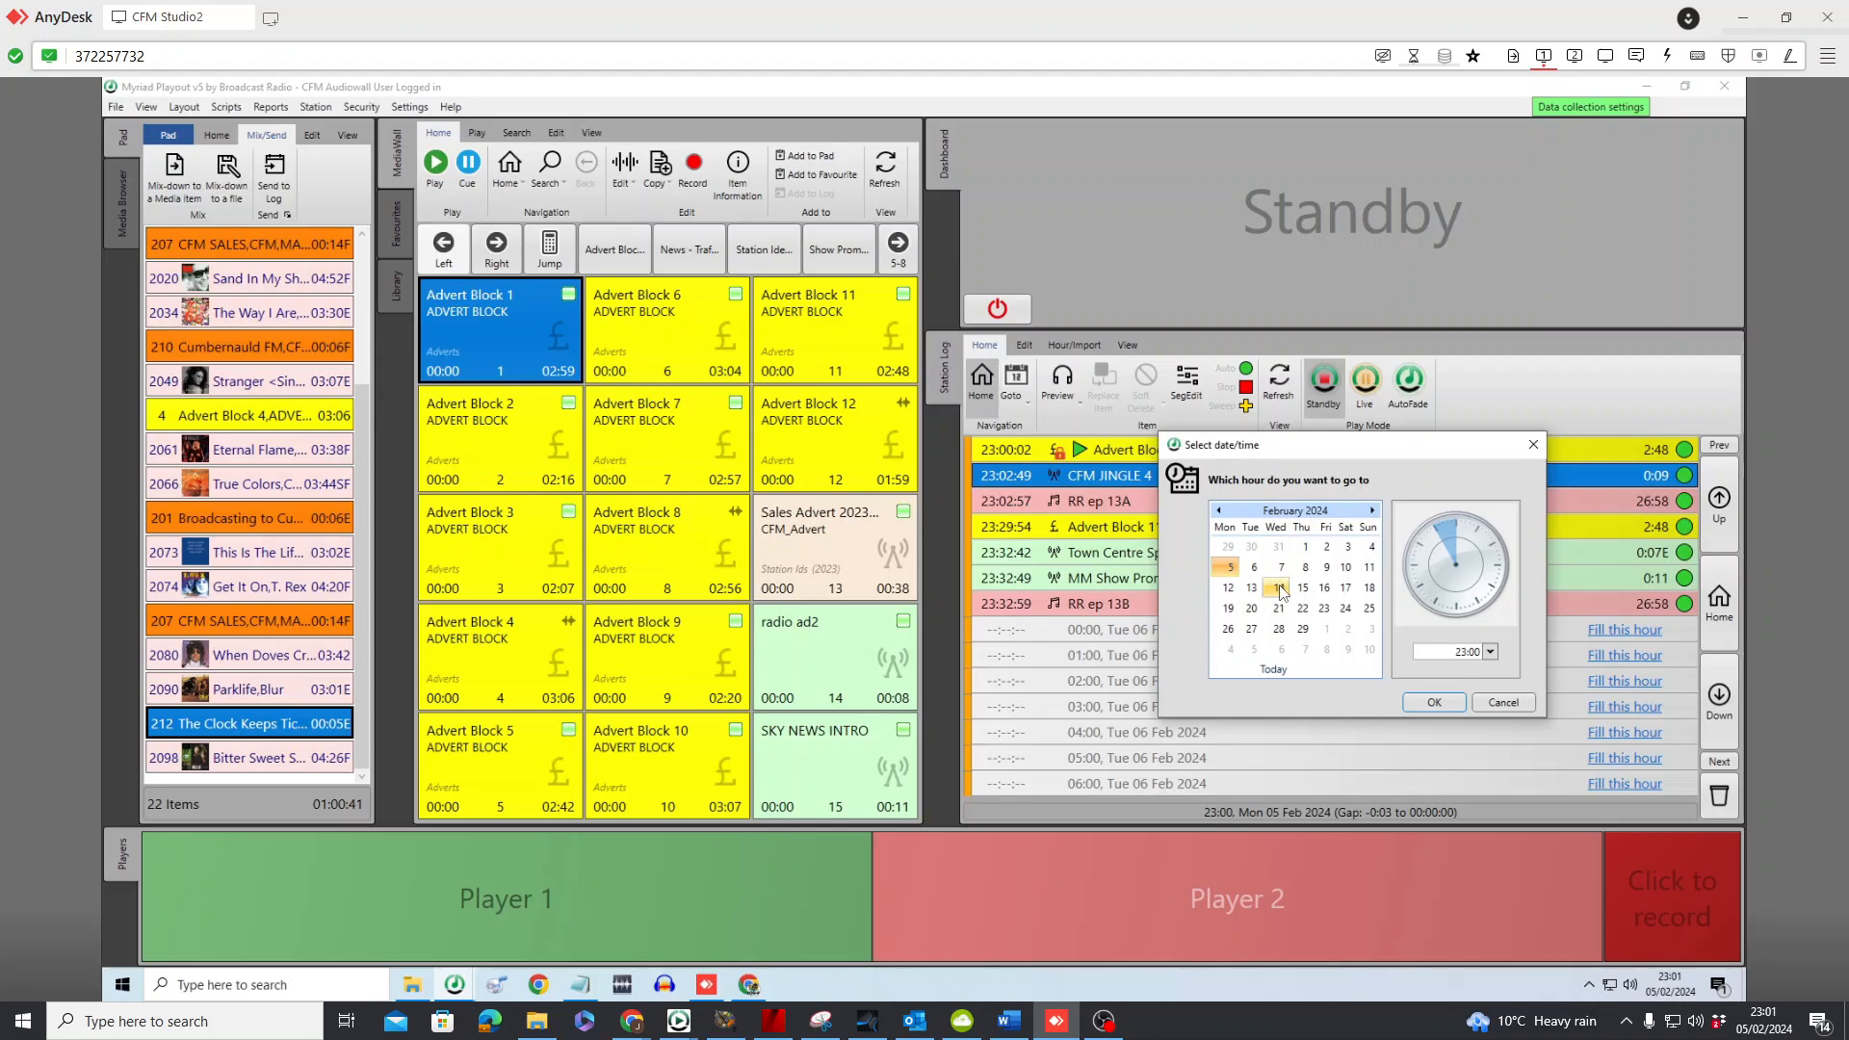
pyautogui.click(1306, 569)
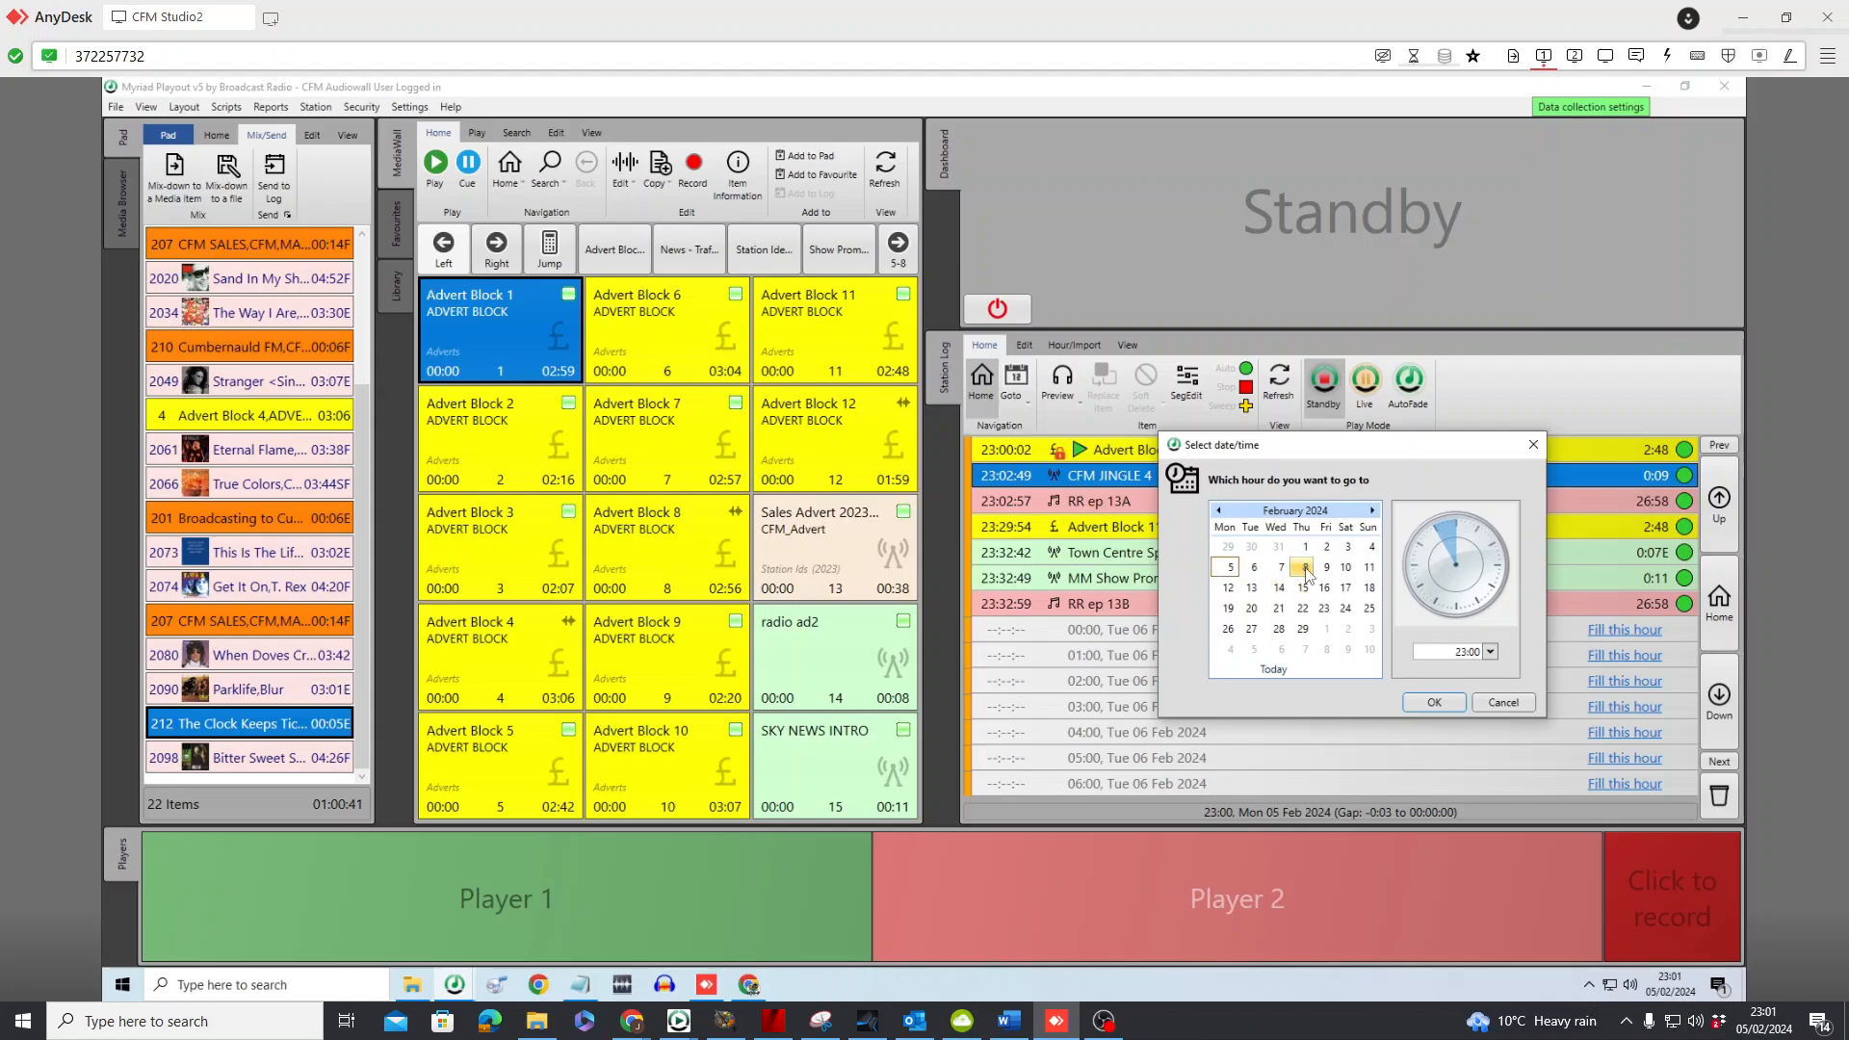
pyautogui.click(1486, 598)
pyautogui.click(1490, 653)
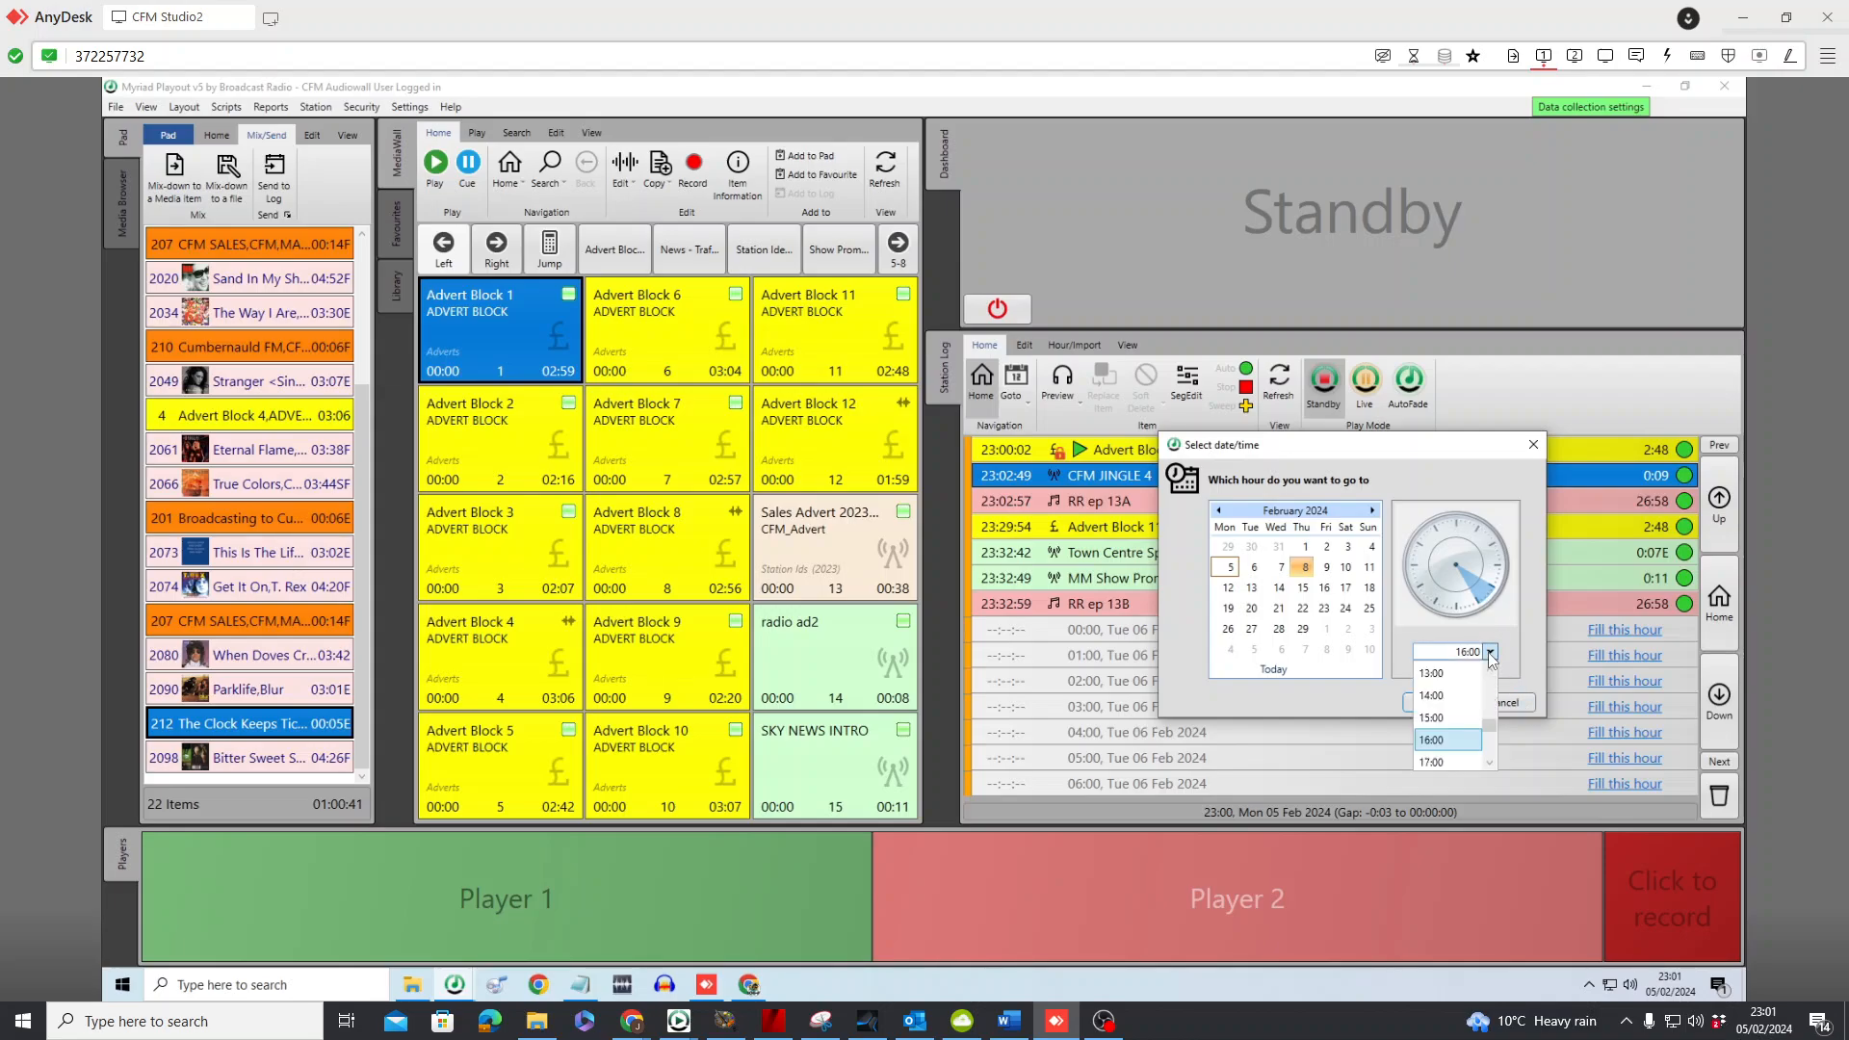
pyautogui.click(1490, 655)
pyautogui.click(1500, 576)
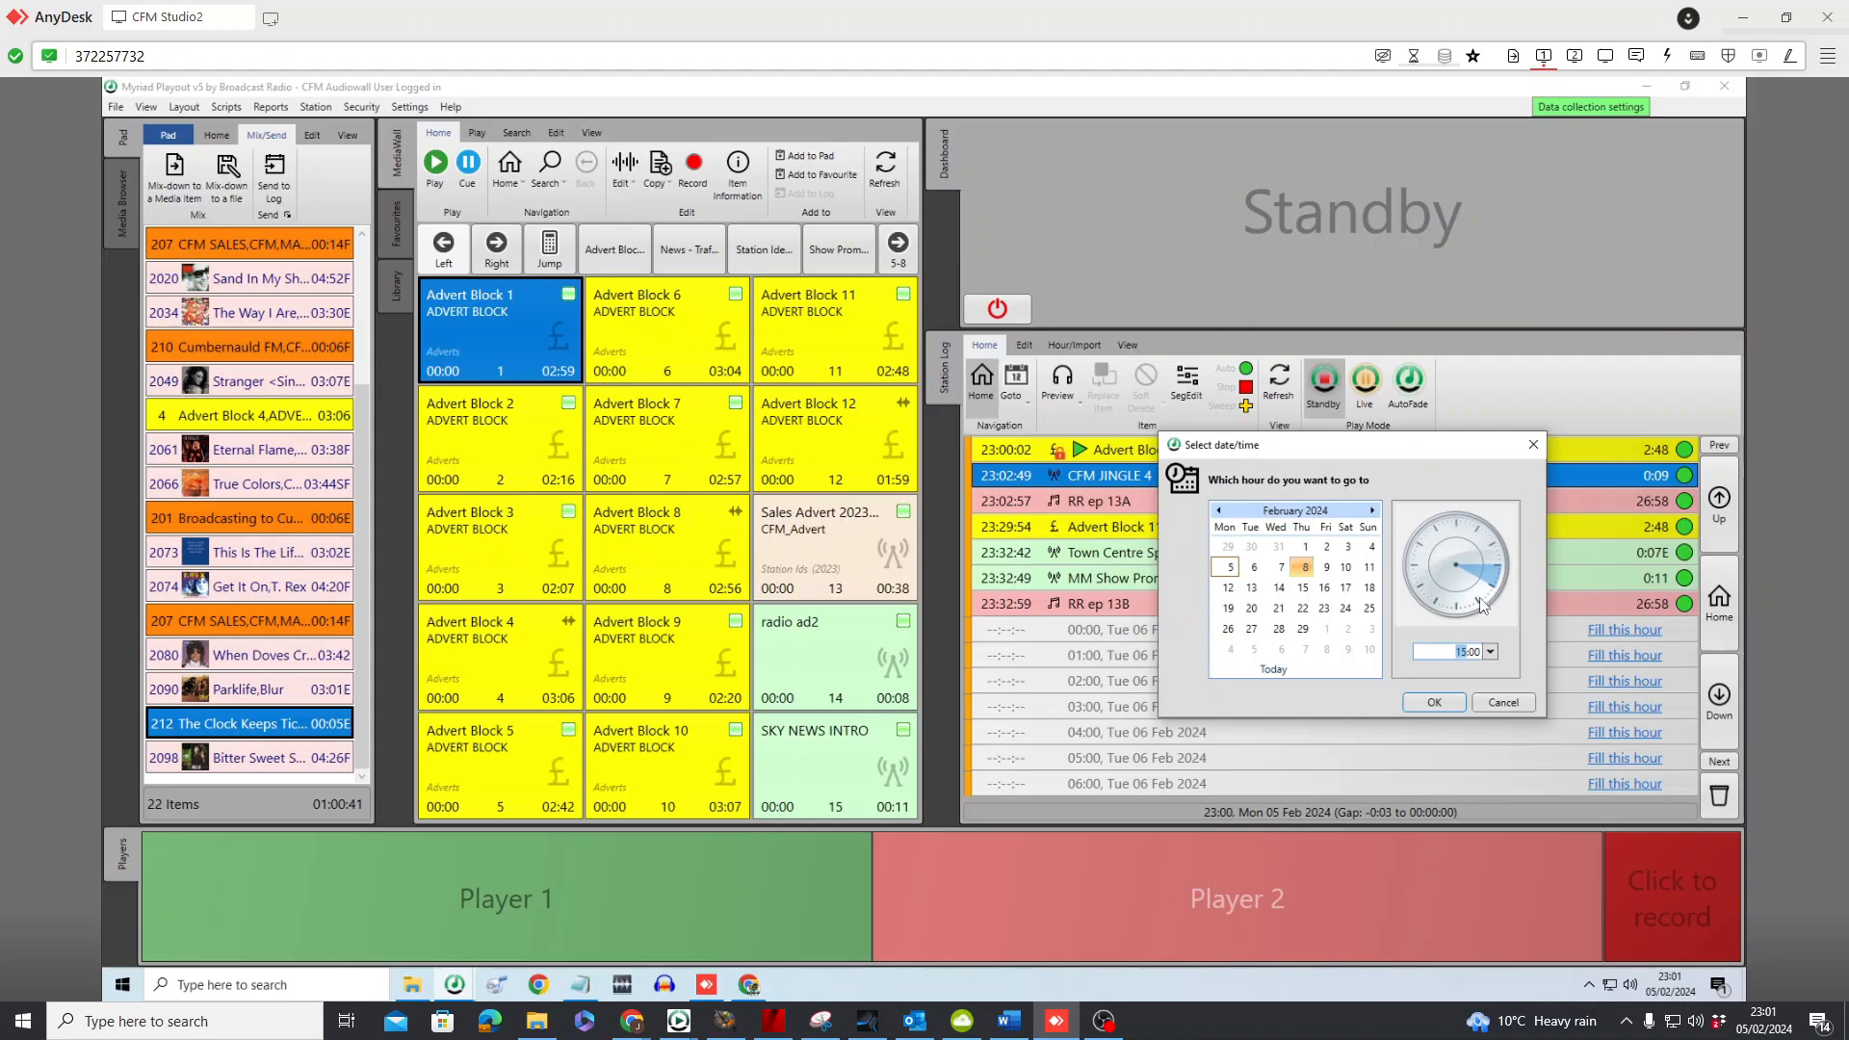
pyautogui.click(1481, 605)
pyautogui.click(1443, 705)
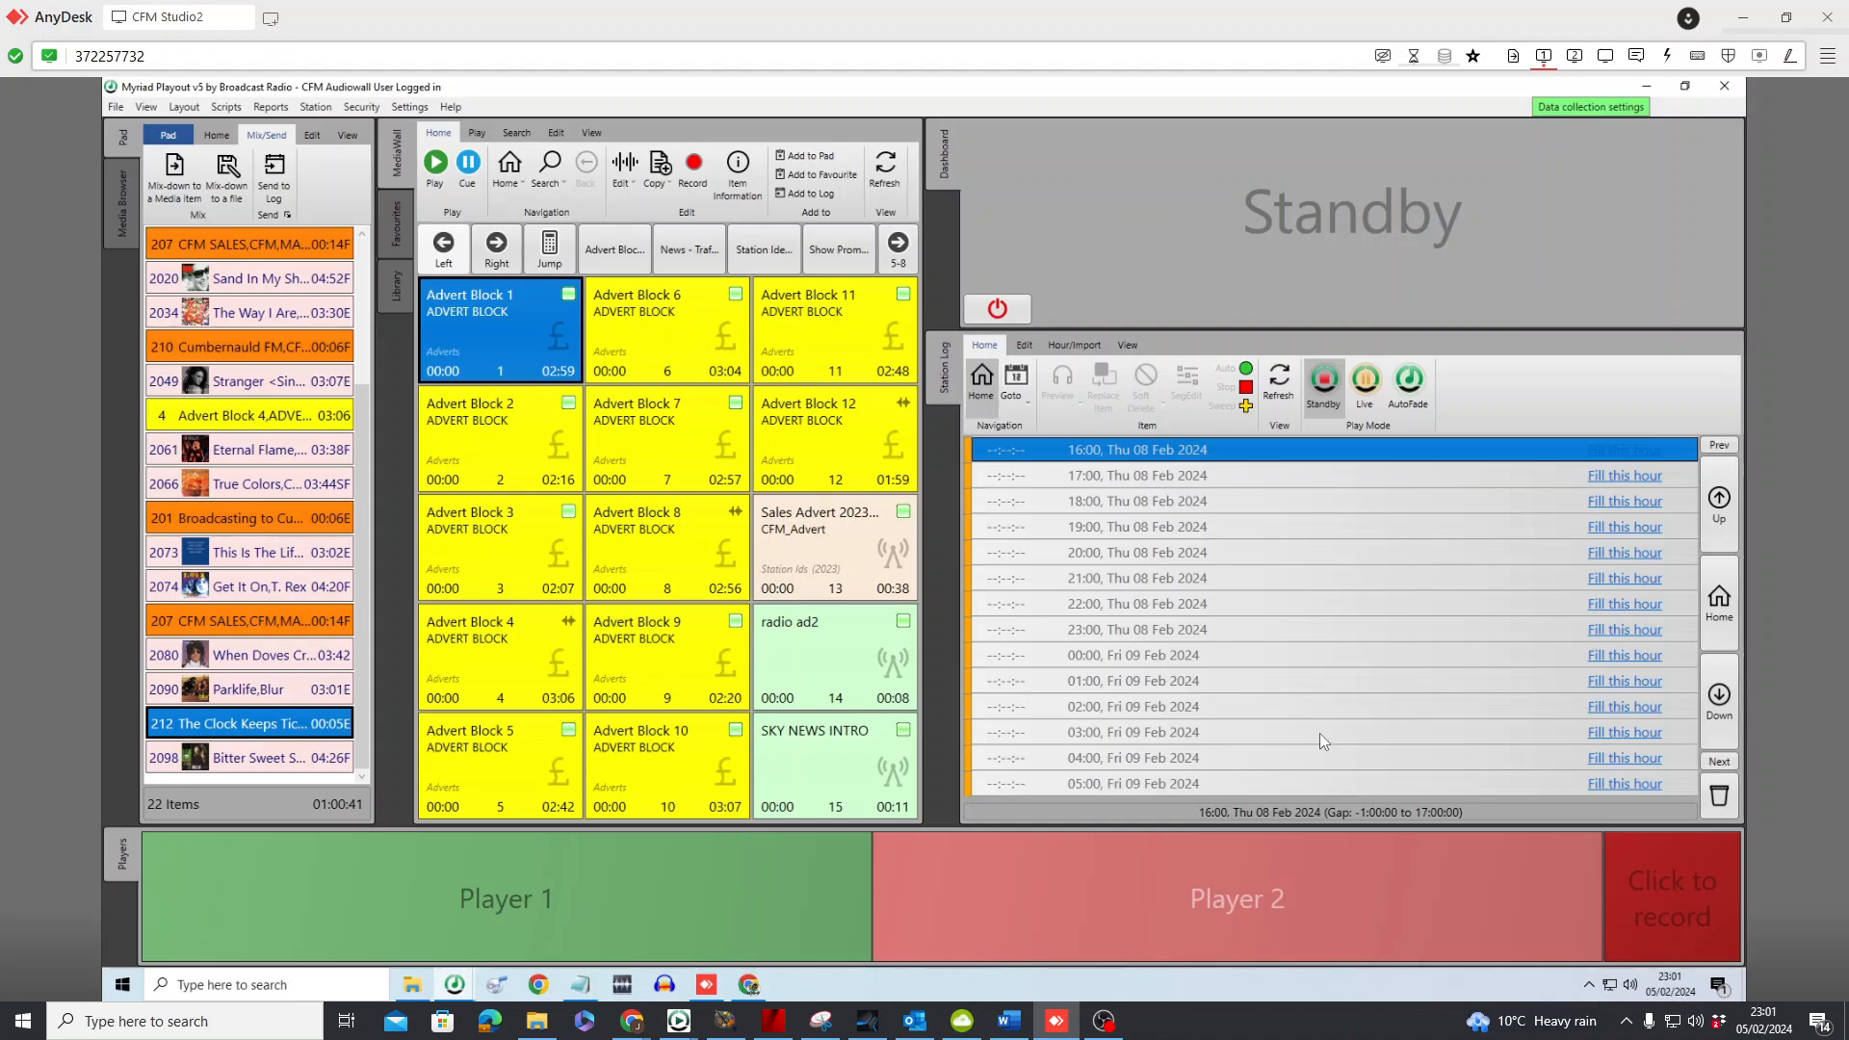
# Send the Pad list to the scheduled log for 16:00 on Thursday 8 February 2024
pyautogui.click(274, 173)
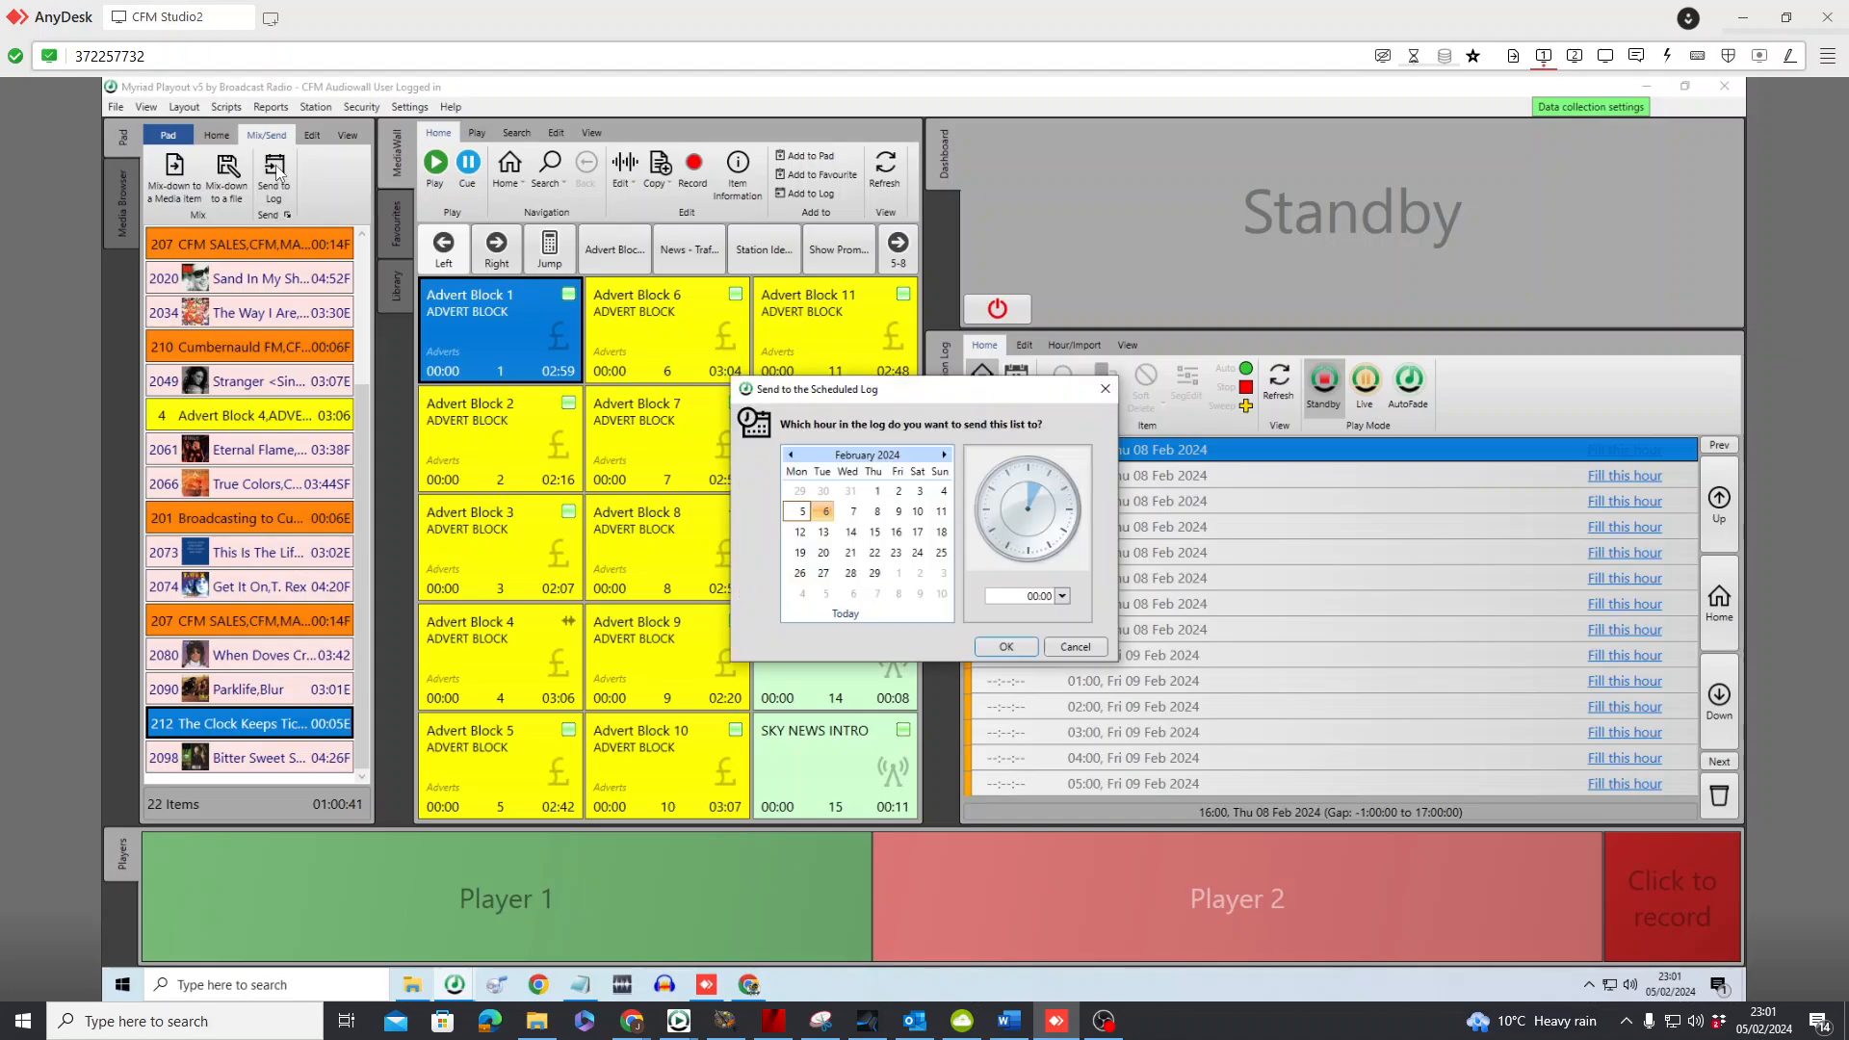
pyautogui.click(877, 511)
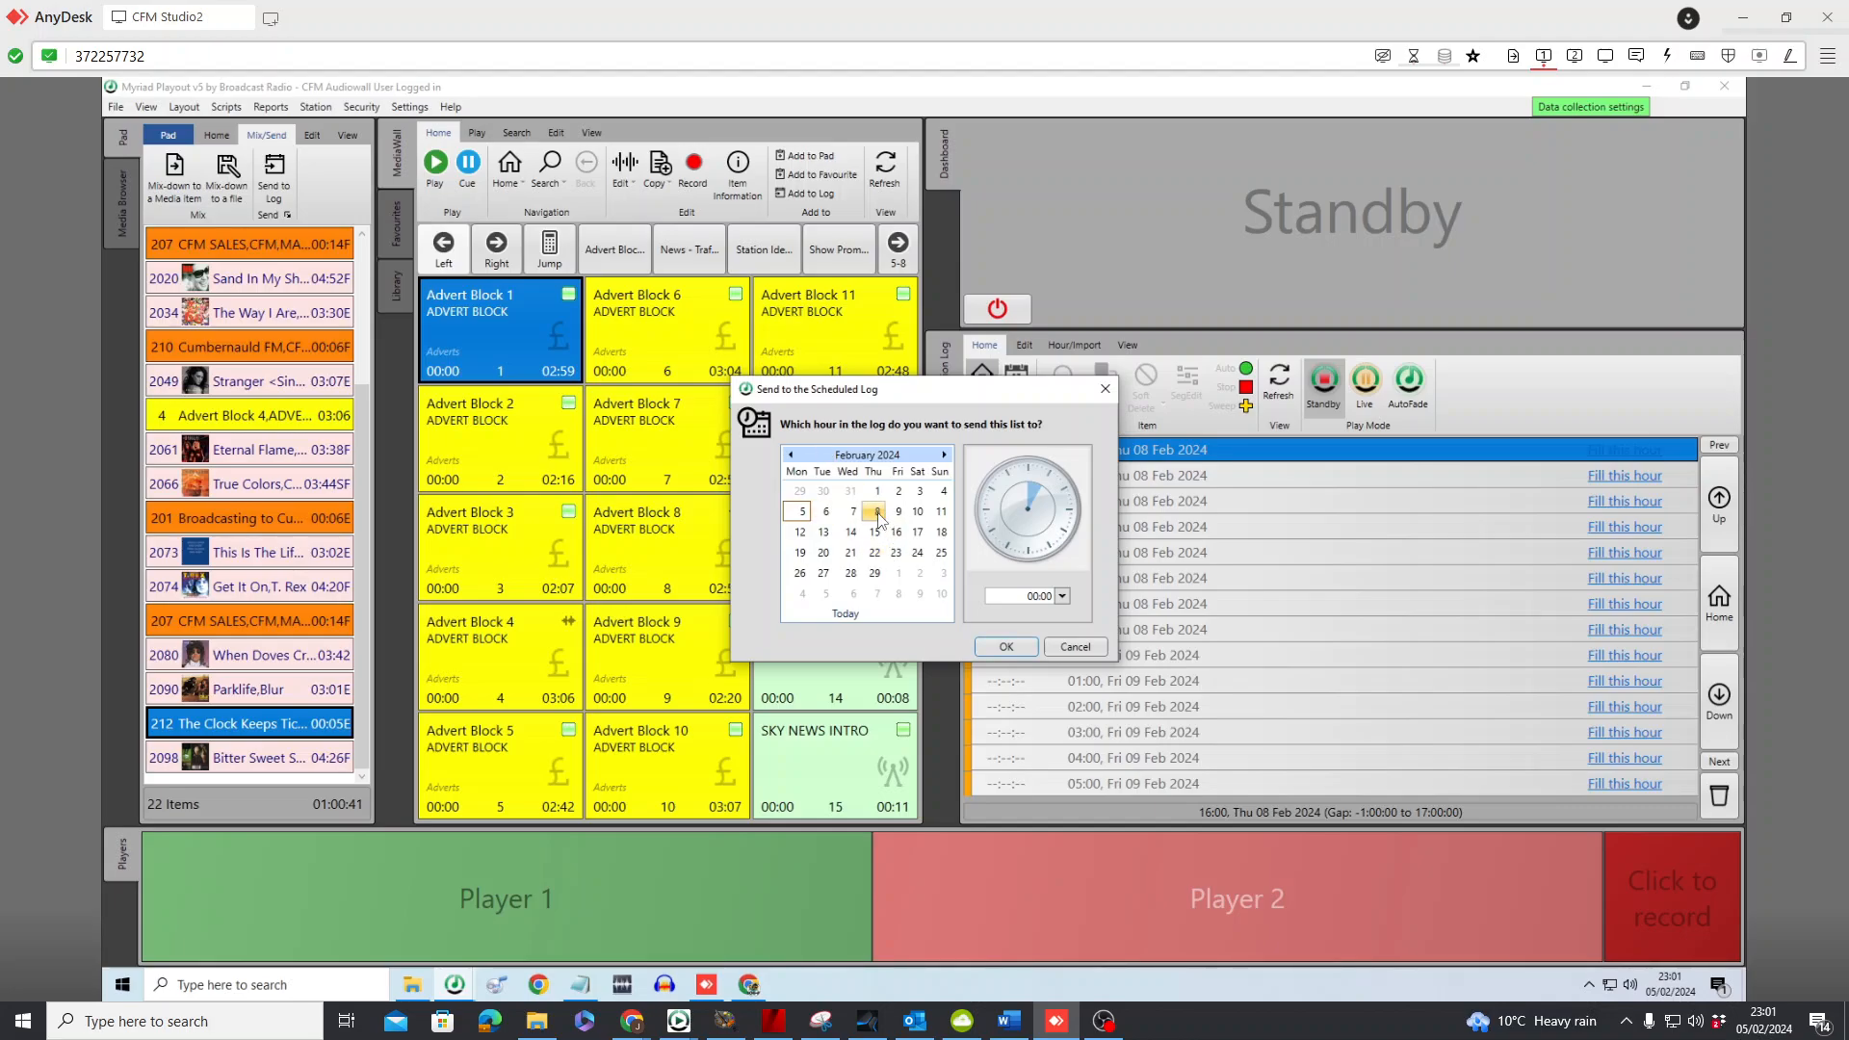
pyautogui.click(1069, 545)
pyautogui.moveTo(1013, 397); pyautogui.dragTo(826, 409)
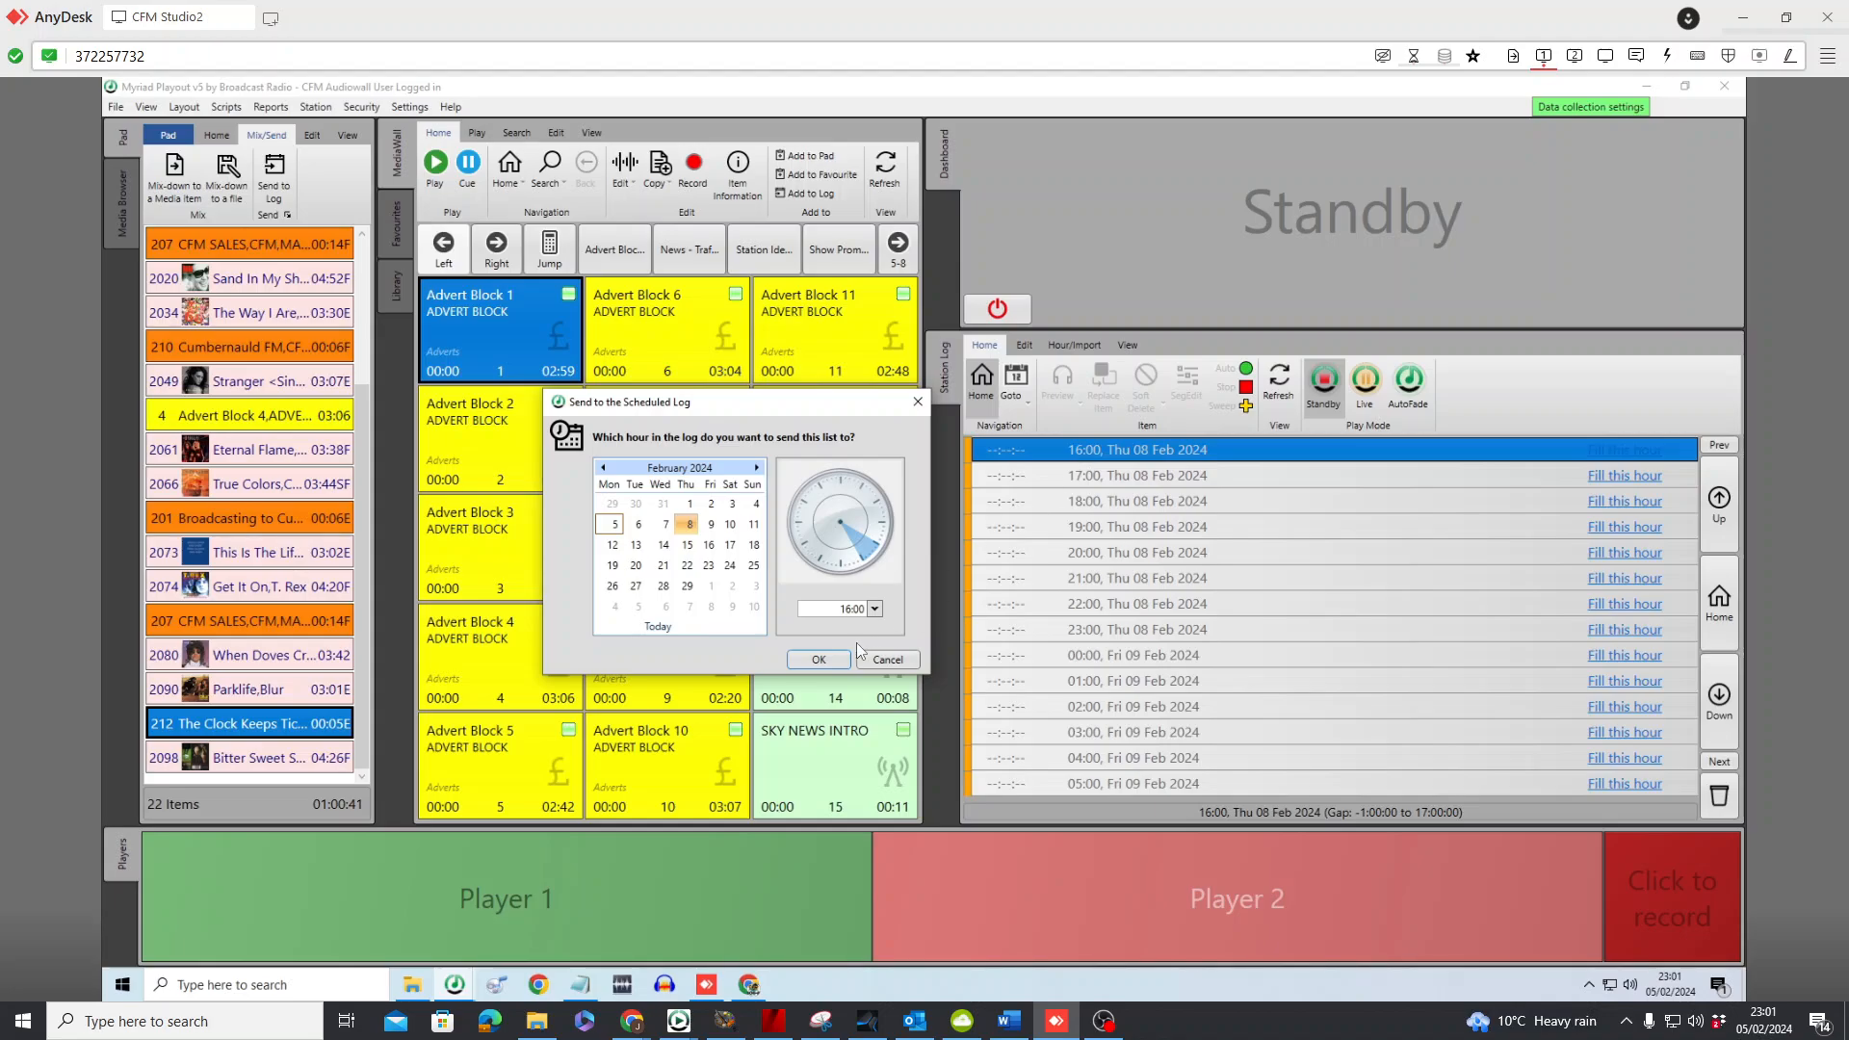
pyautogui.click(819, 661)
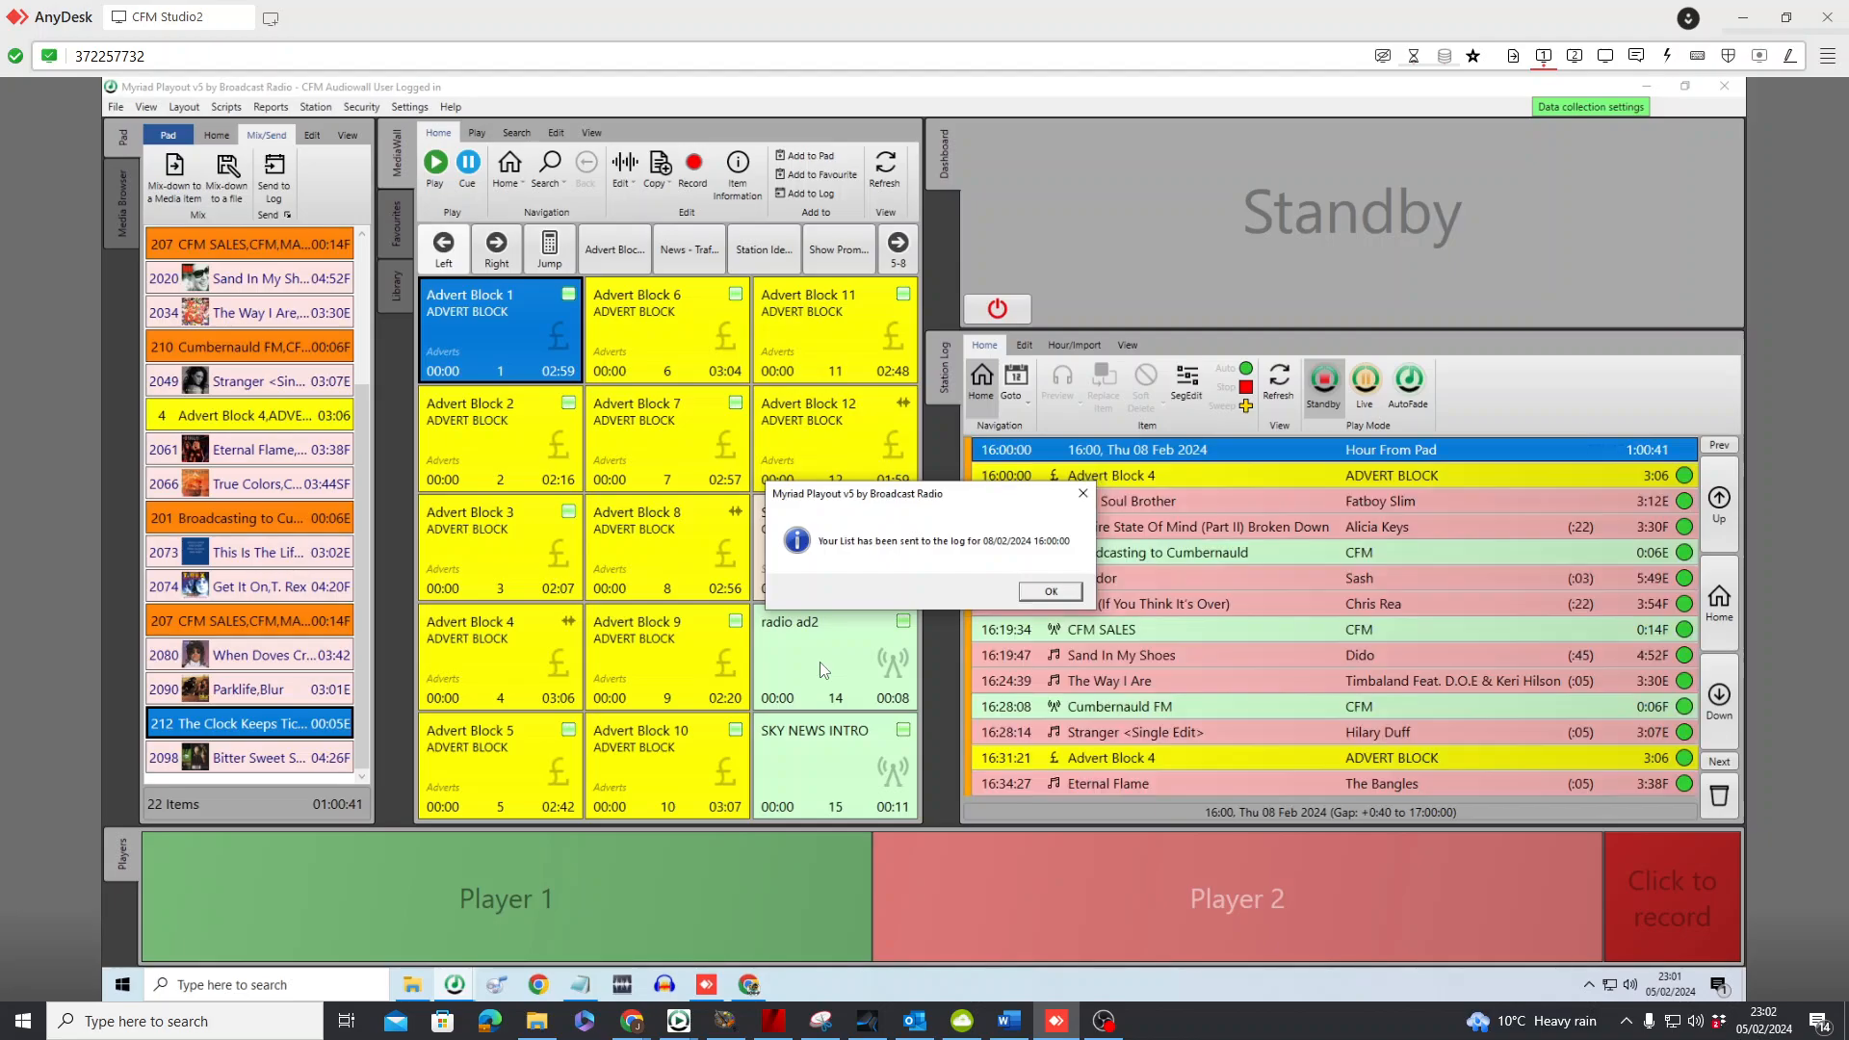
pyautogui.click(1040, 592)
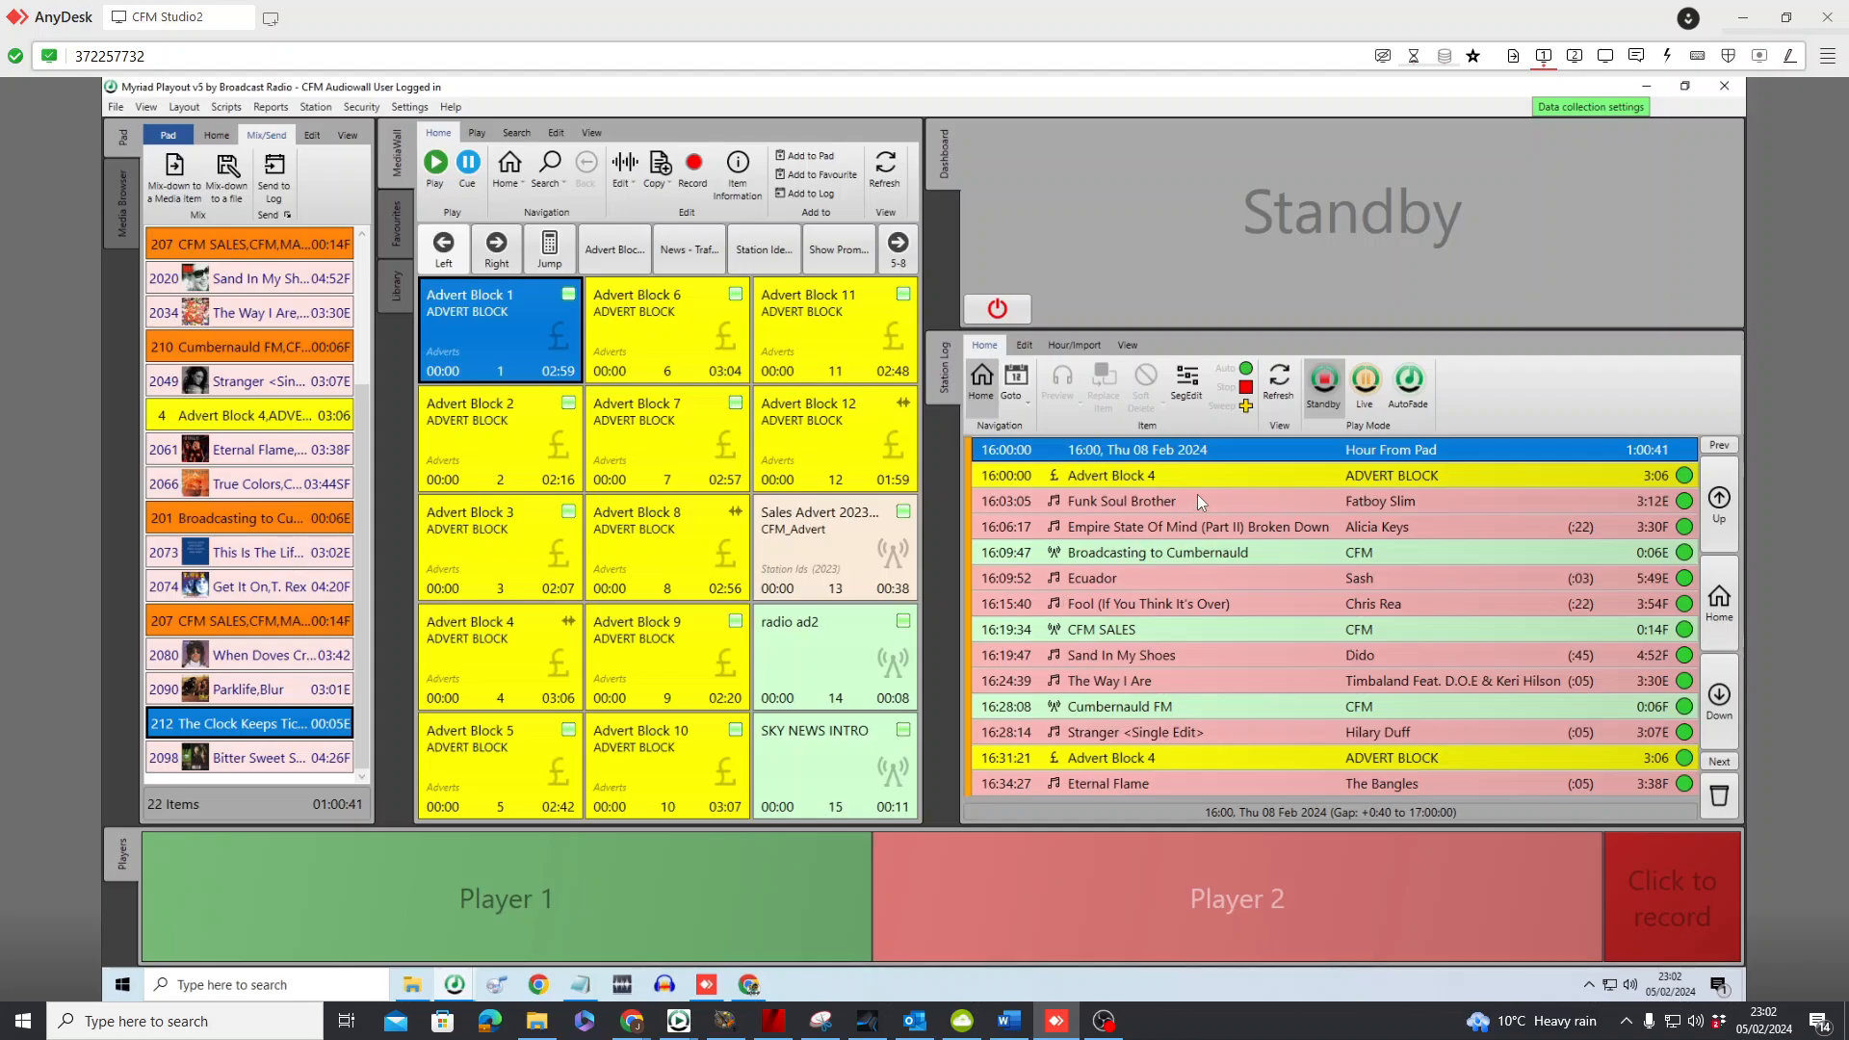
# Open the available actions for the 16:00 hour of Thursday 8 February in the station log
pyautogui.rightClick(1273, 449)
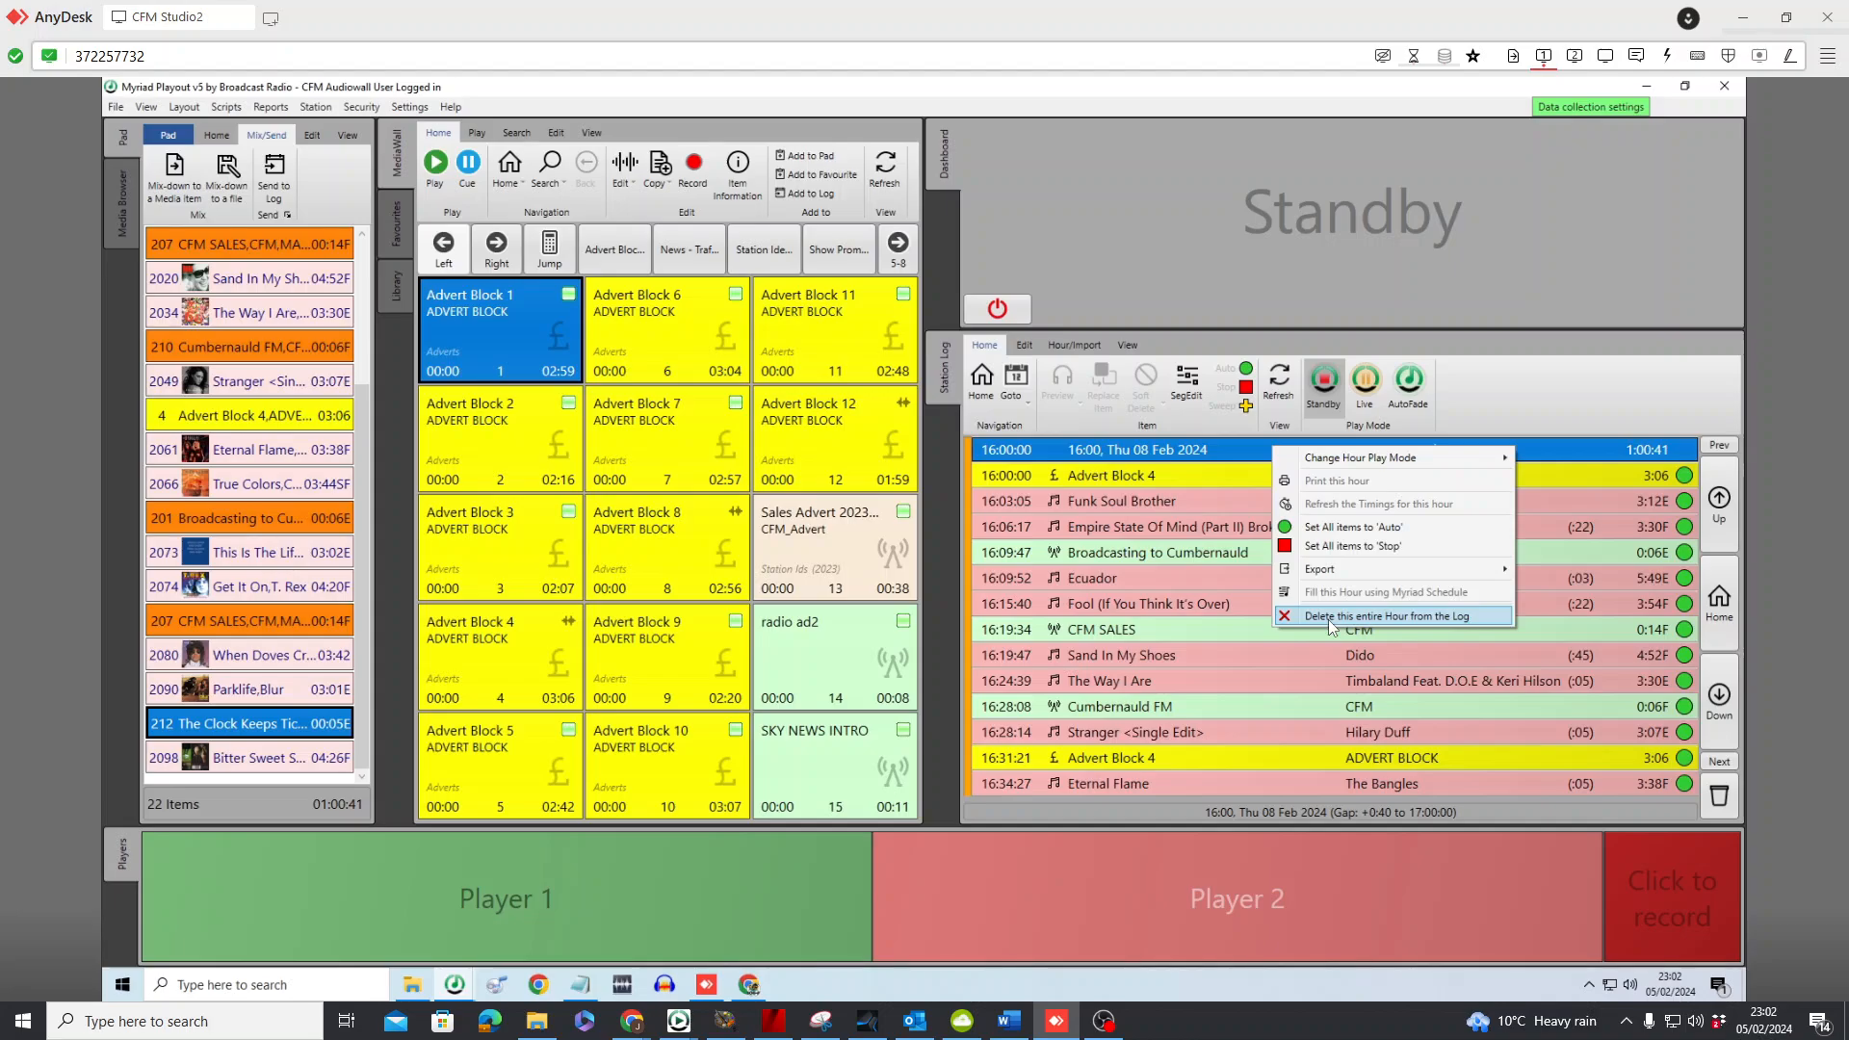